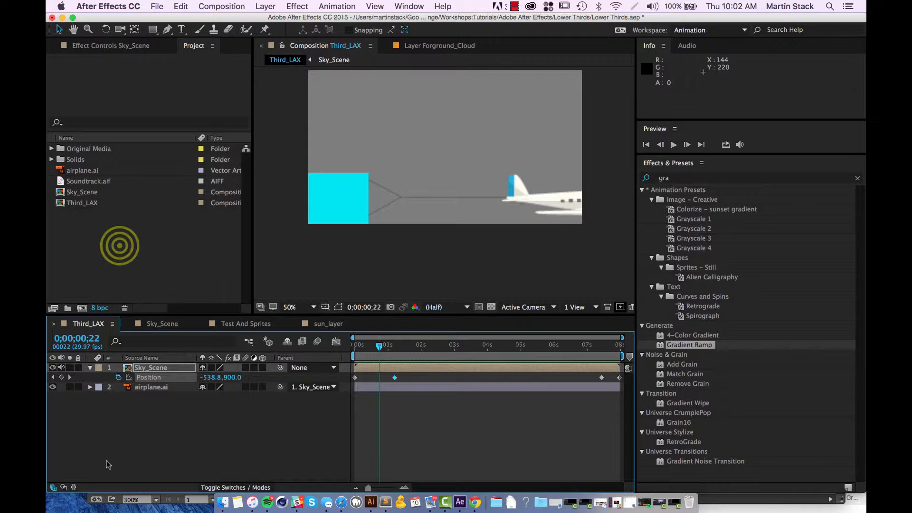
Create a new 260 x 360 px composition with the default name Comp 1.
{"action": "right_click", "coordinate": [122, 246]}
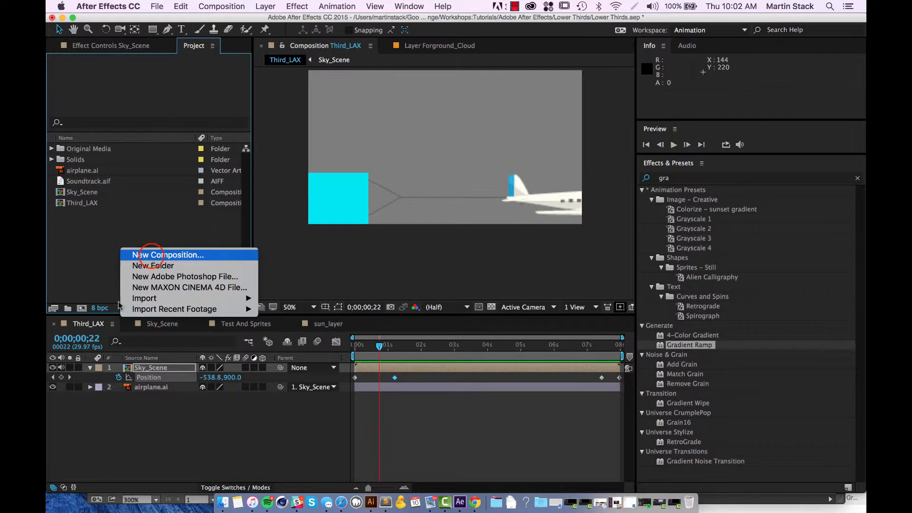
{"action": "left_click", "coordinate": [151, 255]}
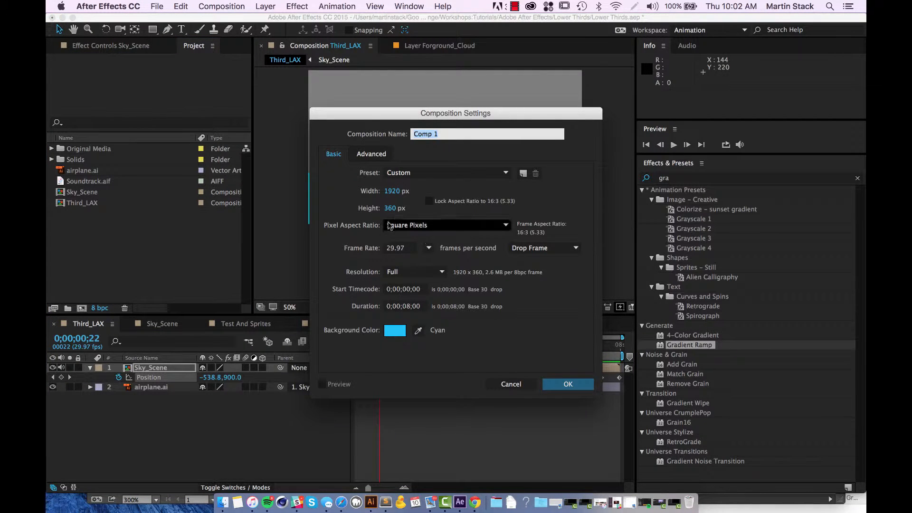
{"action": "left_click_drag", "start_coordinate": [480, 118], "coordinate": [724, 115]}
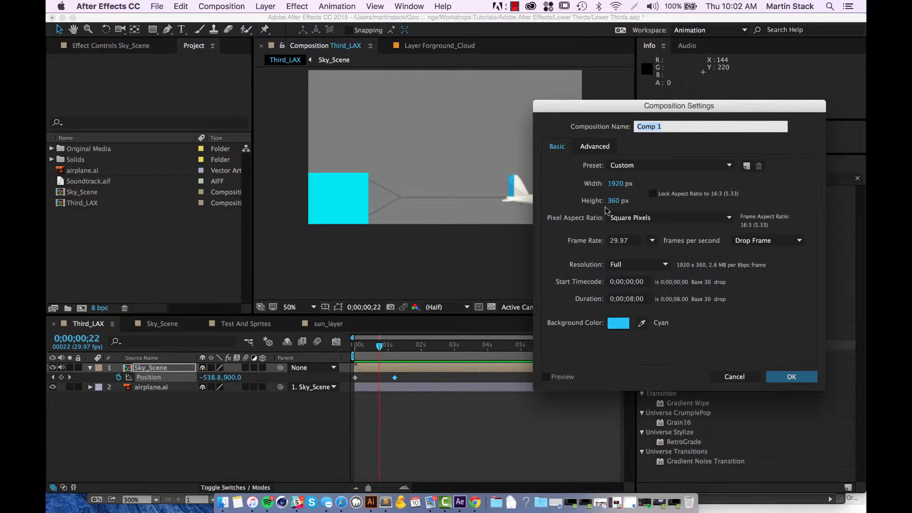
{"action": "left_click", "coordinate": [617, 184]}
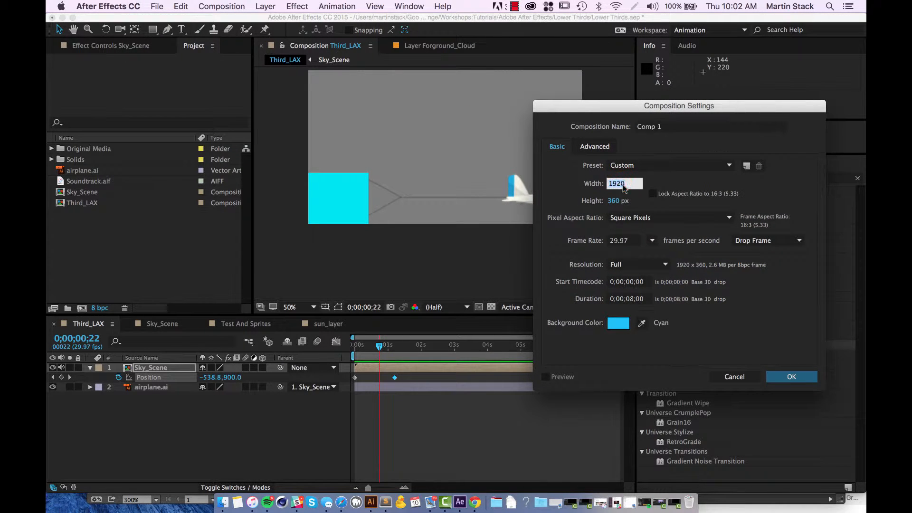
{"action": "type", "text": "260"}
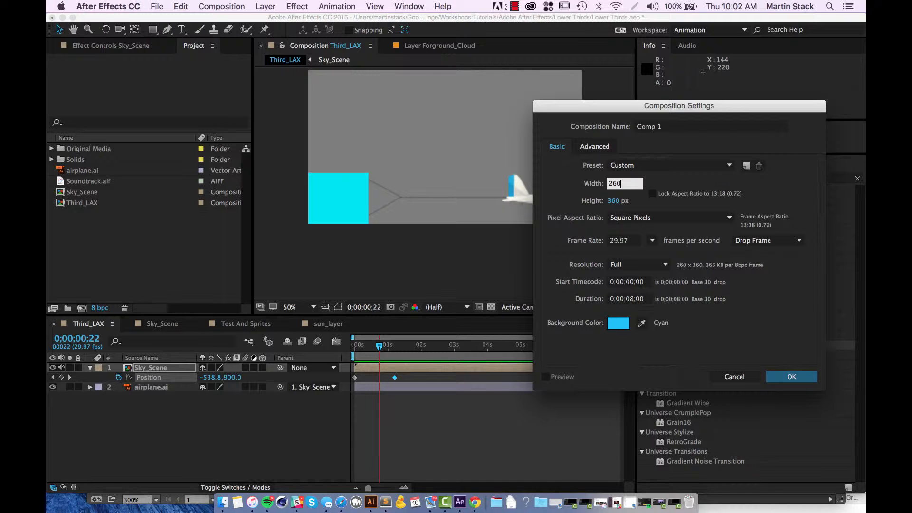
{"action": "left_click", "coordinate": [782, 325]}
{"action": "left_click", "coordinate": [788, 375]}
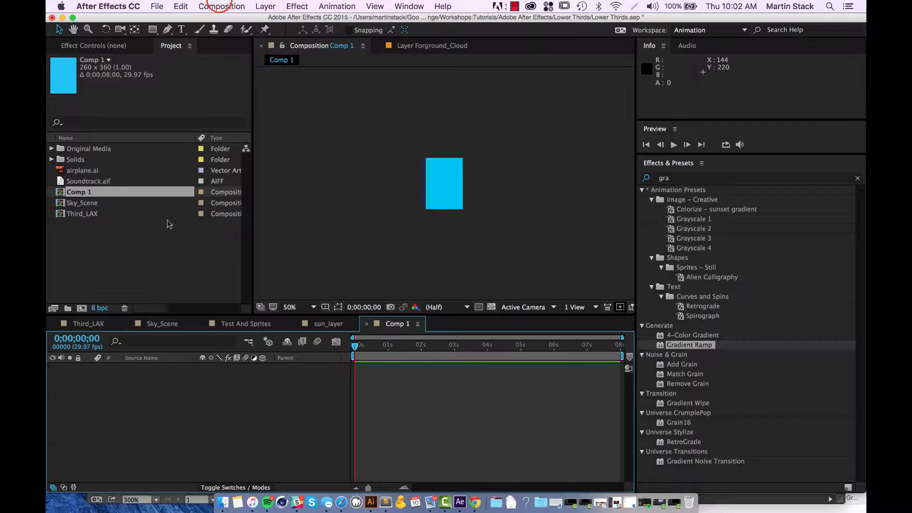
Change Comp 1's settings to a width of 360 px and a white background colour.
{"action": "left_click", "coordinate": [221, 6]}
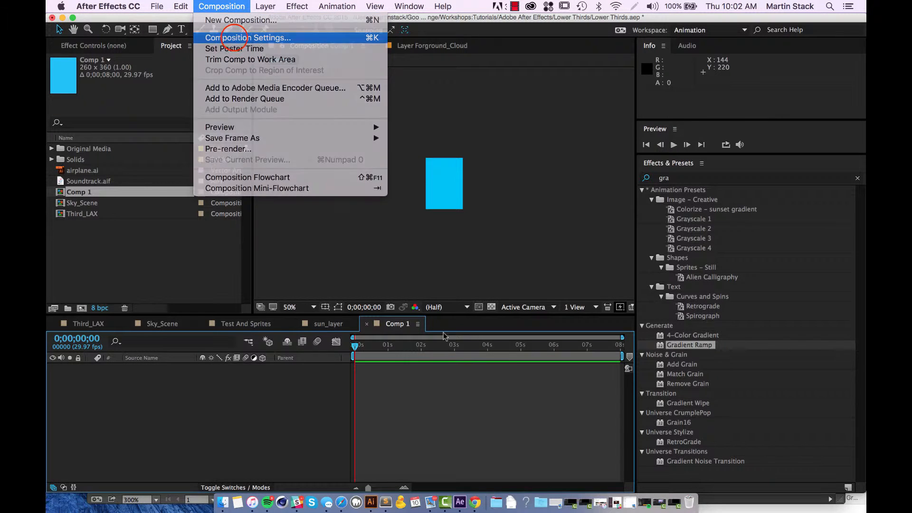
{"action": "left_click", "coordinate": [247, 37]}
{"action": "left_click", "coordinate": [613, 184]}
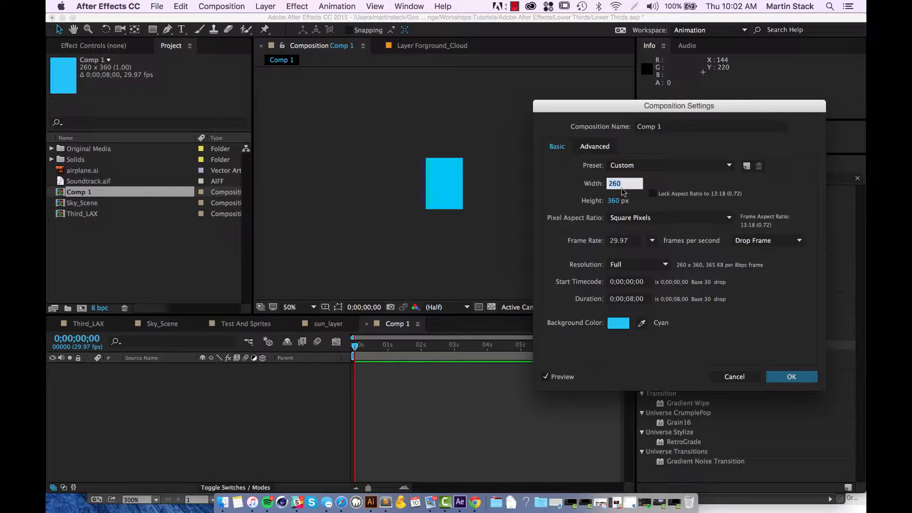
{"action": "type", "text": "360"}
{"action": "left_click", "coordinate": [618, 323]}
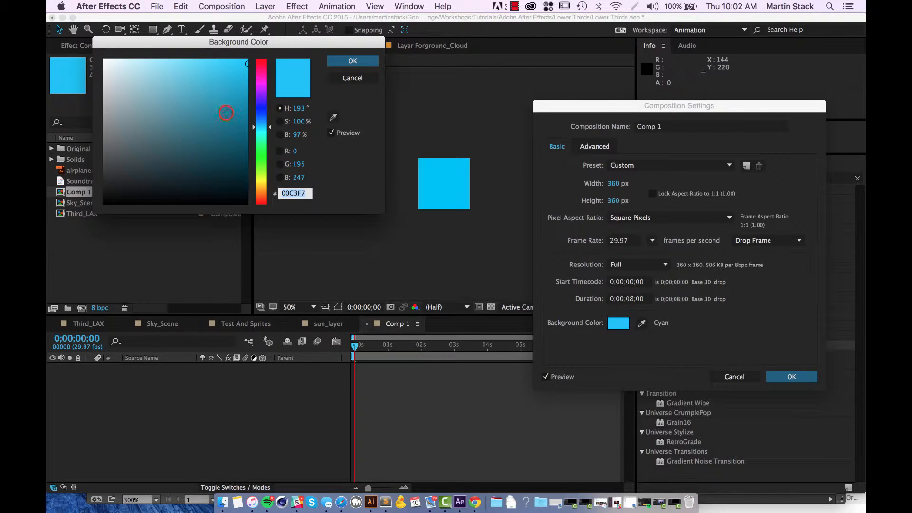
{"action": "left_click", "coordinate": [132, 140]}
{"action": "mouse_move", "coordinate": [132, 140]}
{"action": "left_mouse_down"}
{"action": "mouse_move", "coordinate": [228, 90]}
{"action": "mouse_move", "coordinate": [242, 143]}
{"action": "mouse_move", "coordinate": [125, 105]}
{"action": "mouse_move", "coordinate": [119, 157]}
{"action": "mouse_move", "coordinate": [103, 60]}
{"action": "left_mouse_up"}
{"action": "left_click", "coordinate": [353, 61]}
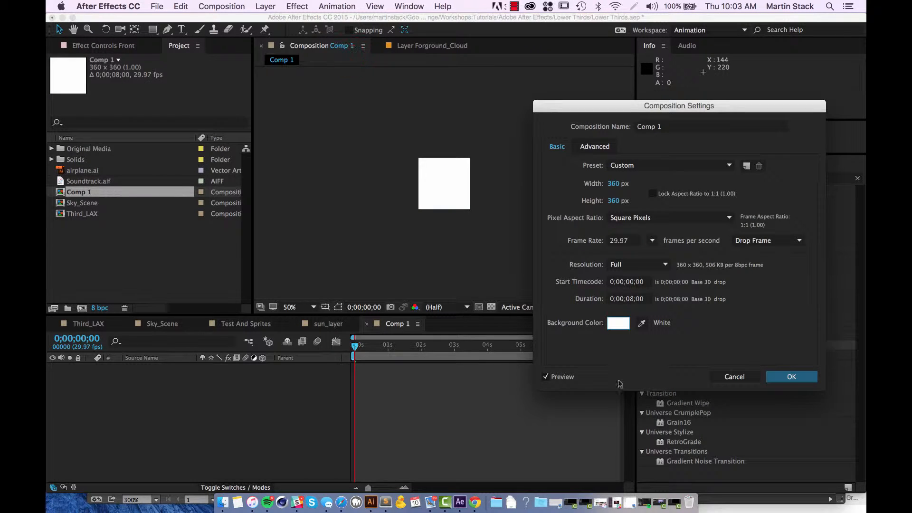
{"action": "left_click", "coordinate": [791, 376]}
{"action": "left_click", "coordinate": [239, 434]}
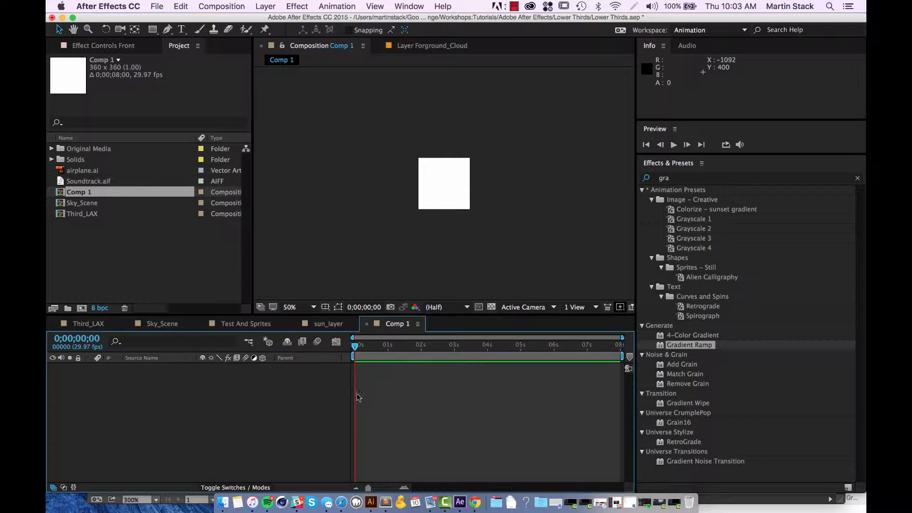
Draw a circle about 273 px in diameter with the Ellipse Tool and move it to the centre of the composition.
{"action": "left_click", "coordinate": [152, 30]}
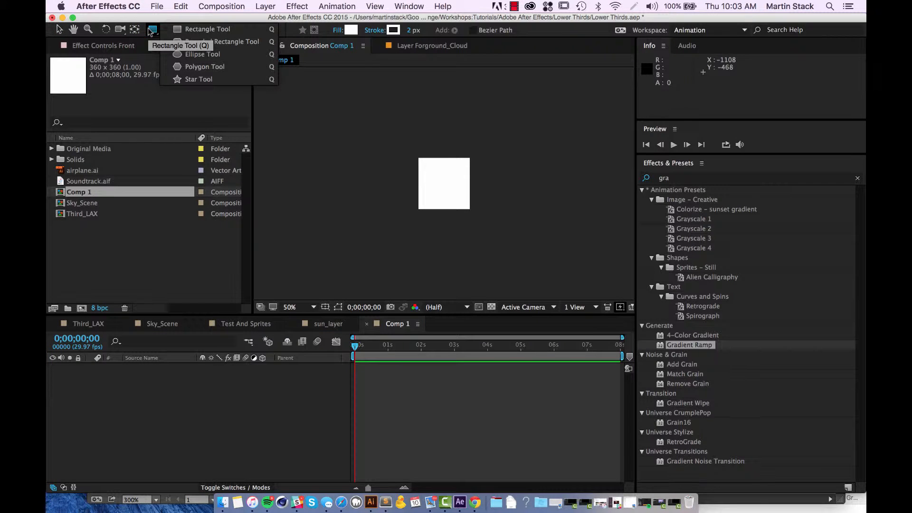
{"action": "left_click", "coordinate": [202, 53]}
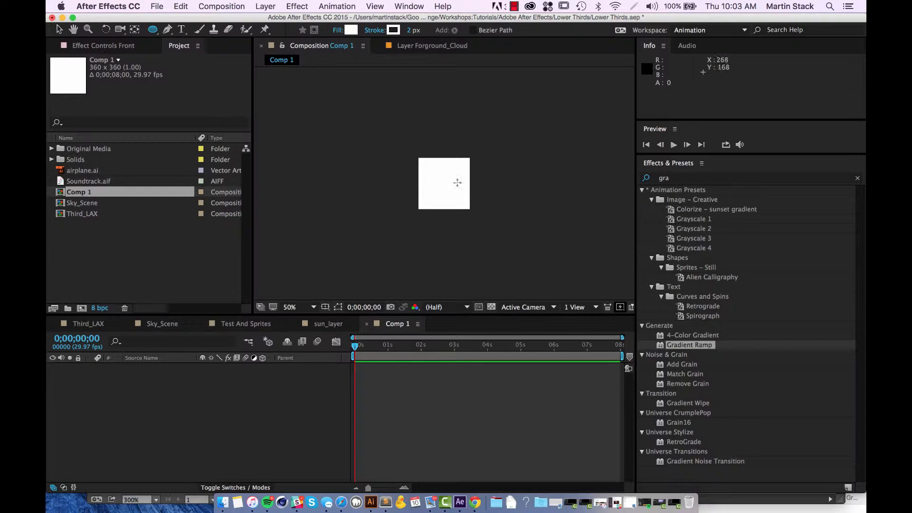
{"action": "left_click_drag", "start_coordinate": [439, 183], "coordinate": [478, 221]}
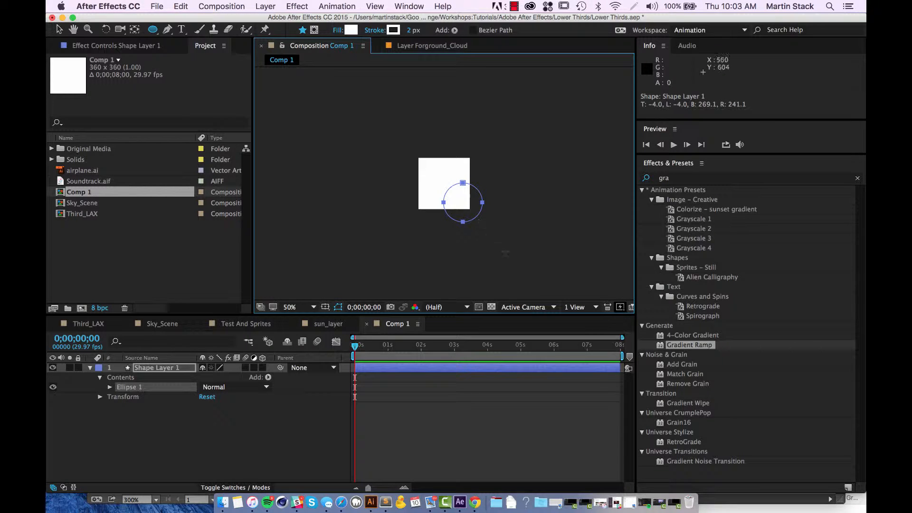
{"action": "left_click", "coordinate": [59, 29]}
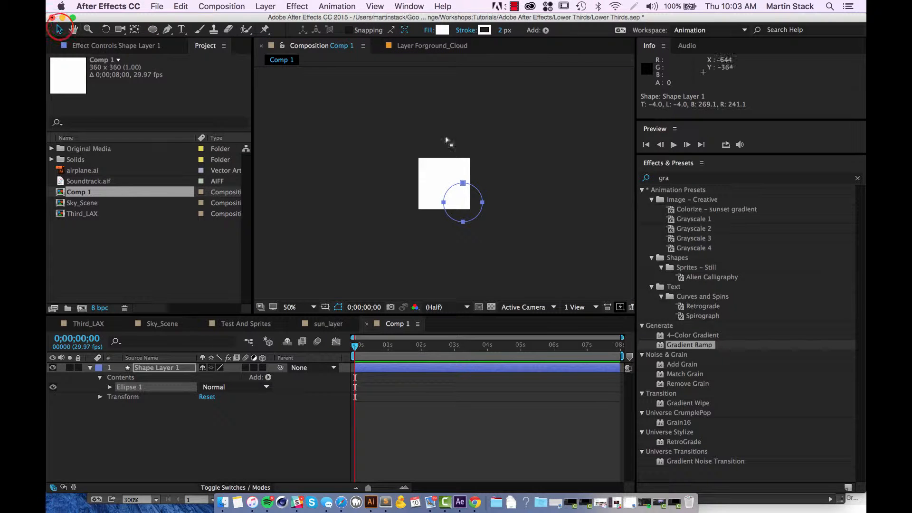
{"action": "left_click", "coordinate": [476, 190]}
{"action": "left_click_drag", "start_coordinate": [476, 190], "coordinate": [457, 173]}
Set the circle's stroke width to 0 px.
{"action": "left_click", "coordinate": [484, 30]}
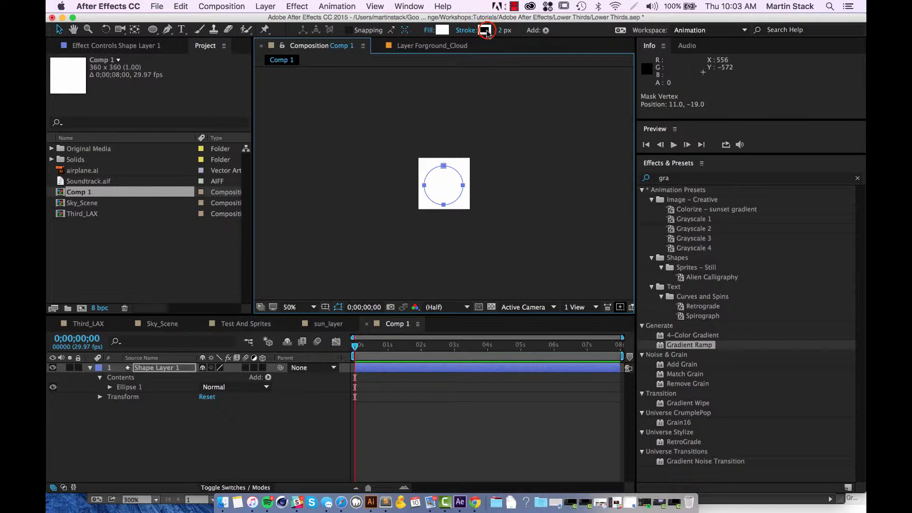
{"action": "left_click", "coordinate": [367, 79]}
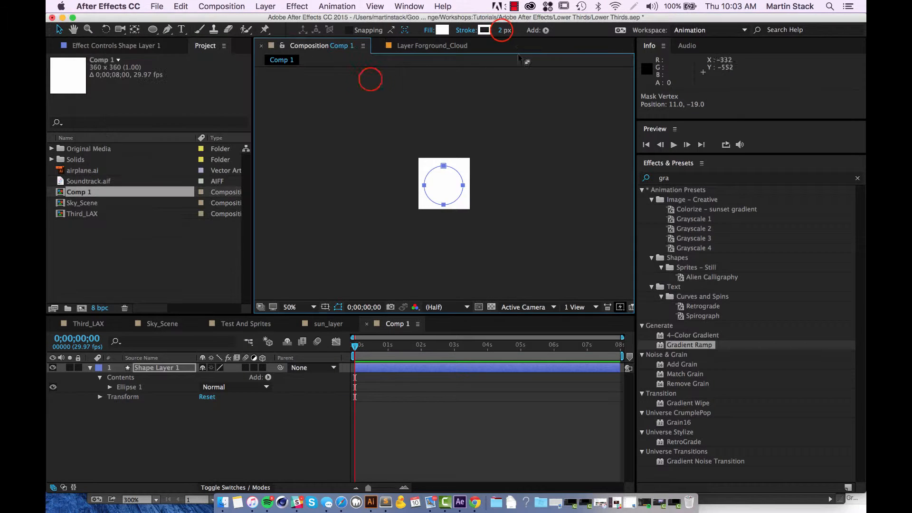
{"action": "left_click", "coordinate": [501, 31]}
{"action": "type", "text": "0"}
Fill the circle with yellow-orange F7B106 and deselect it.
{"action": "left_click", "coordinate": [438, 30]}
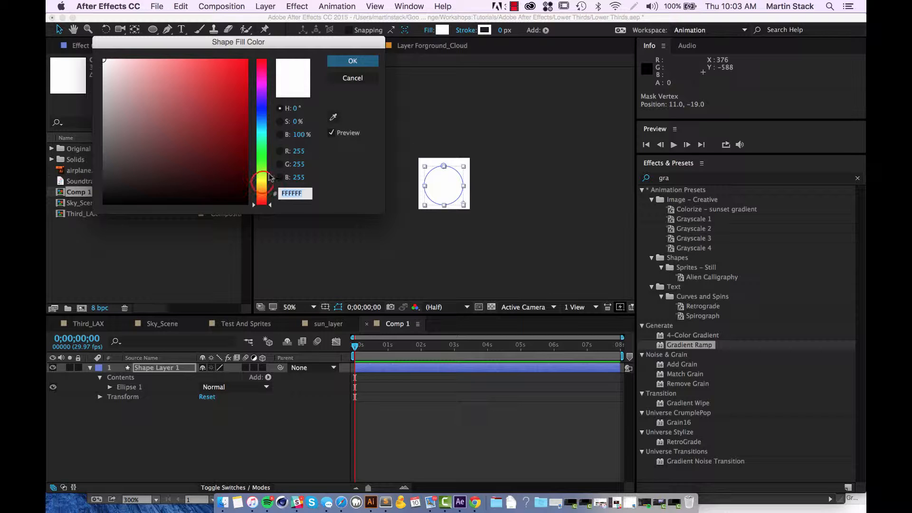
{"action": "left_click", "coordinate": [262, 188]}
{"action": "left_click", "coordinate": [245, 69]}
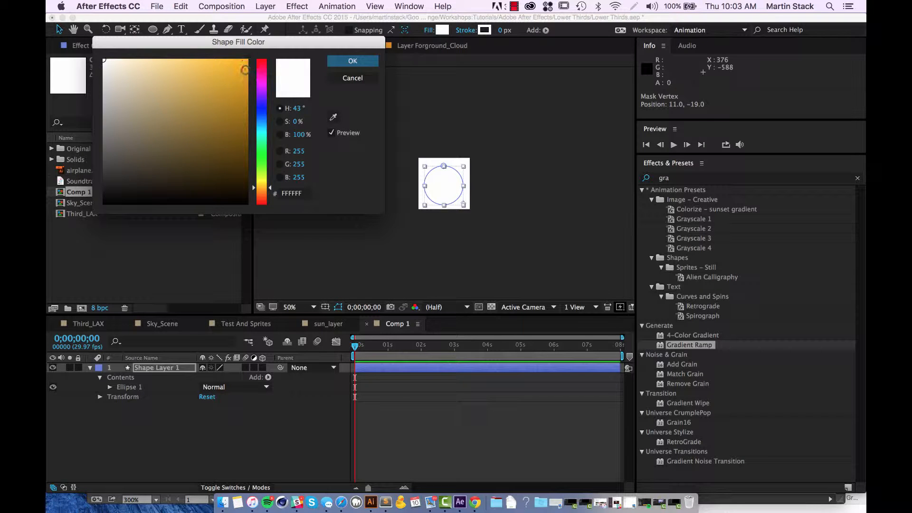
{"action": "left_click", "coordinate": [350, 60]}
{"action": "left_click", "coordinate": [561, 167]}
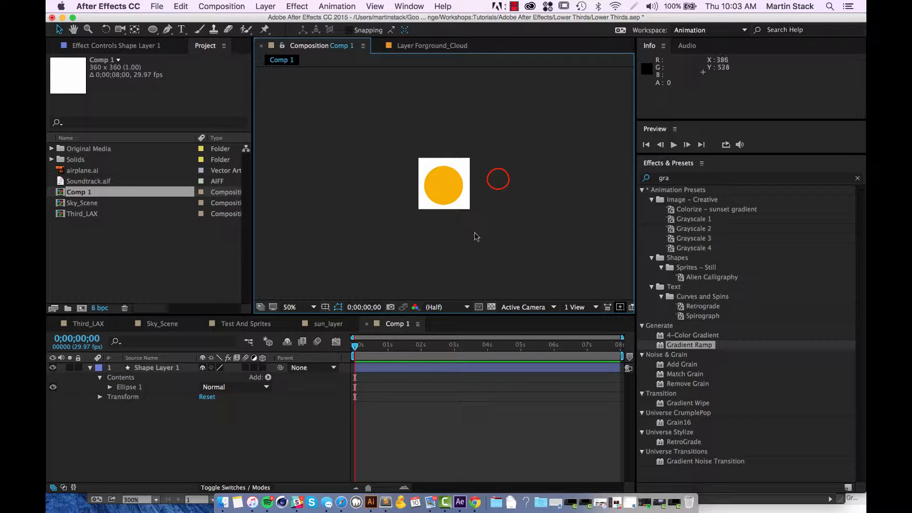
Draw a star from the circle's centre on its own layer, adding extra points and extending them just past the circle's edge.
{"action": "left_click", "coordinate": [157, 30]}
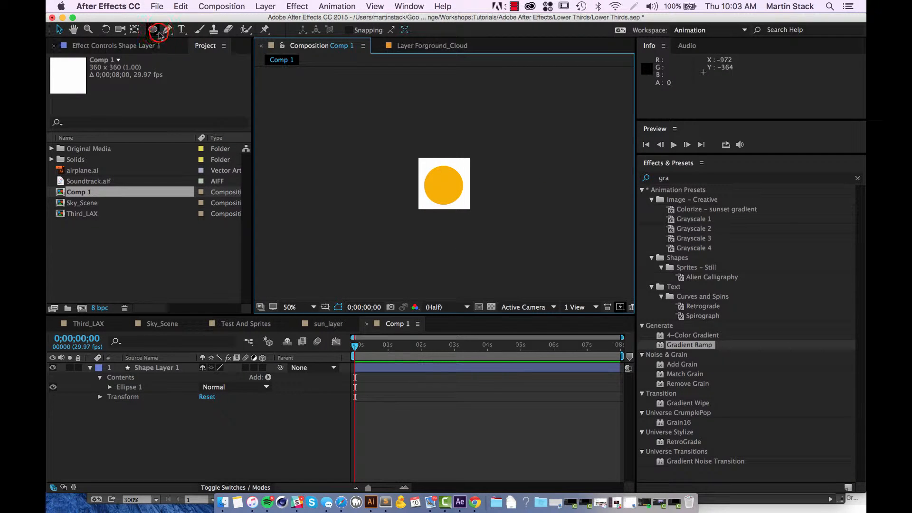
{"action": "left_click", "coordinate": [157, 30]}
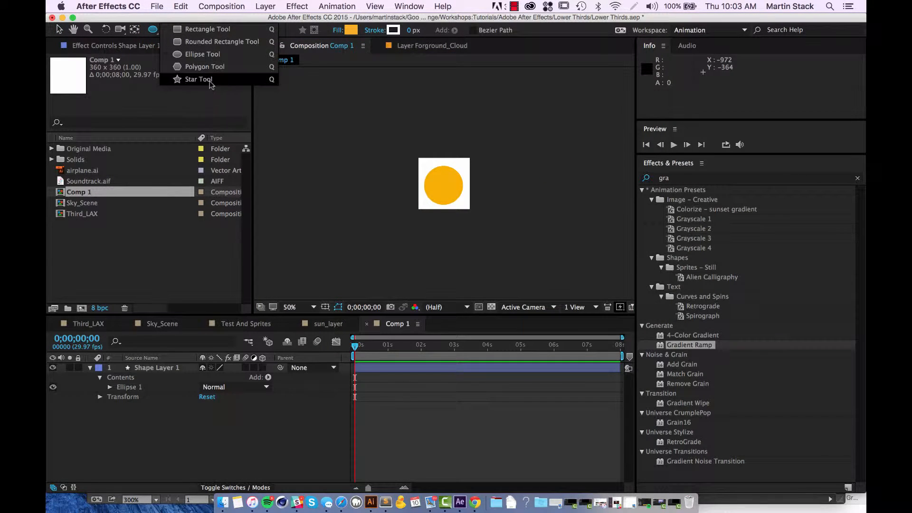
{"action": "left_click", "coordinate": [210, 82]}
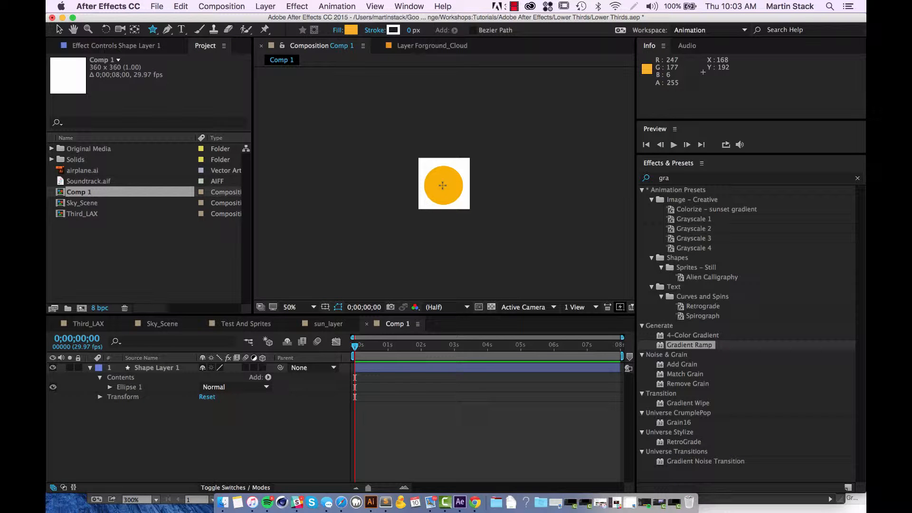
{"action": "left_click_drag", "start_coordinate": [442, 185], "coordinate": [457, 204]}
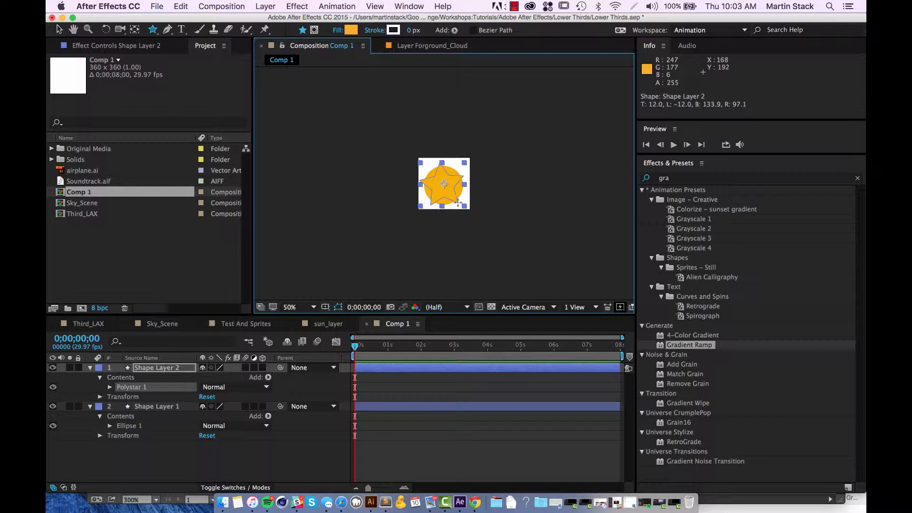
{"action": "key", "text": "Up"}
{"action": "key", "text": "Up"}
{"action": "key", "text": "Up"}
{"action": "key", "text": "Up"}
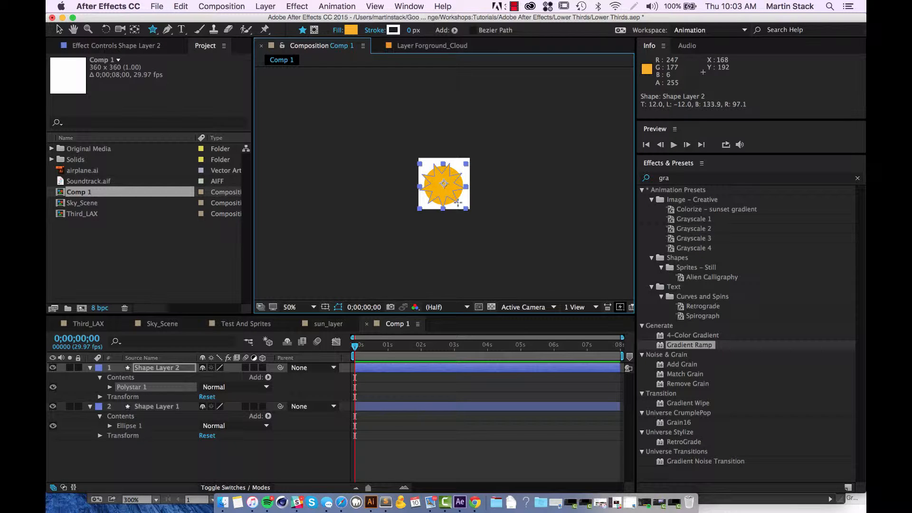
{"action": "key", "text": "Up"}
{"action": "key", "text": "Up"}
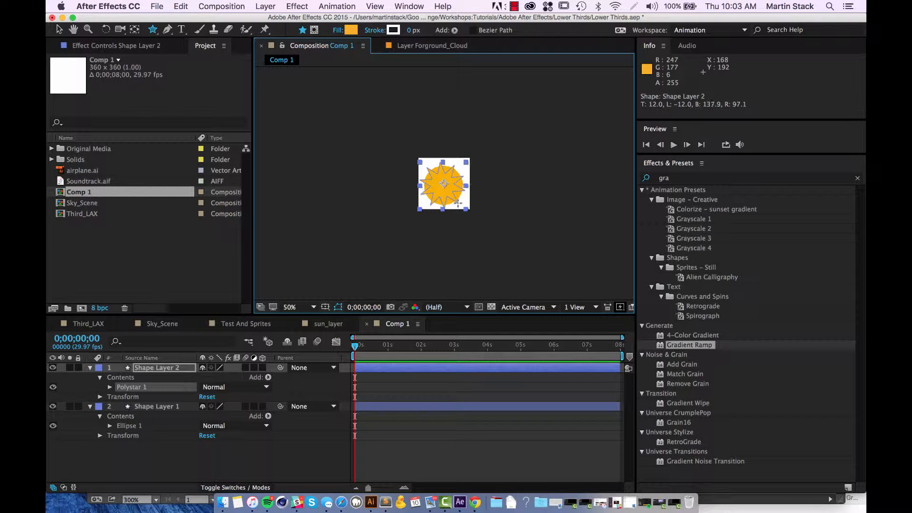
{"action": "left_click_drag", "start_coordinate": [458, 203], "coordinate": [458, 205]}
{"action": "left_click", "coordinate": [170, 464]}
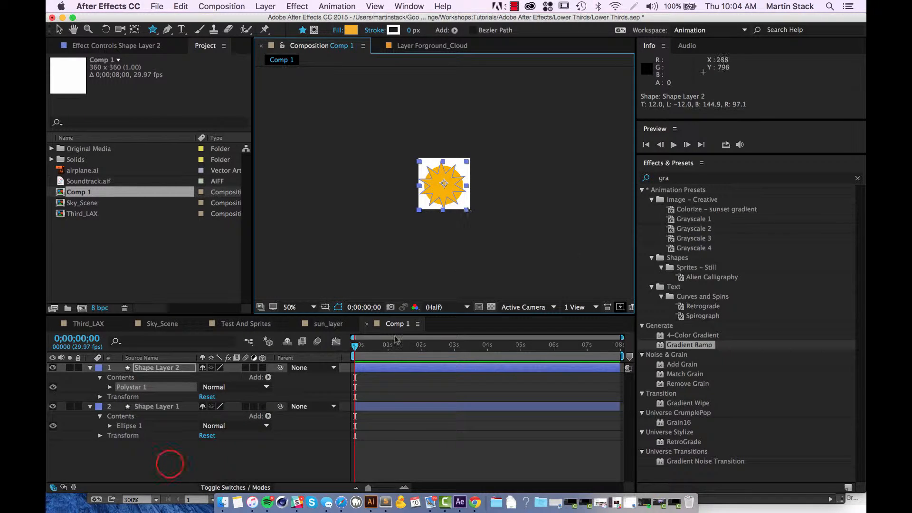
Reveal the Position property of both the star and circle layers to compare their placement.
{"action": "left_click", "coordinate": [144, 388]}
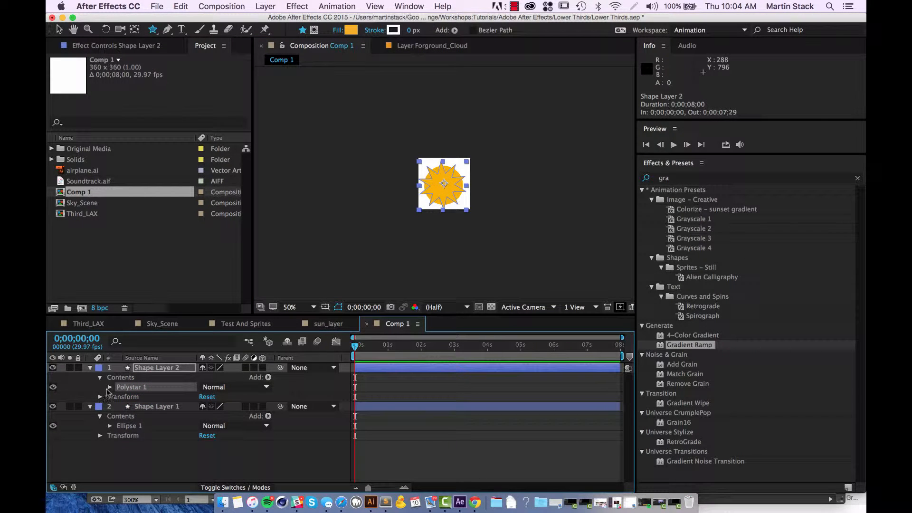
{"action": "left_click", "coordinate": [119, 378]}
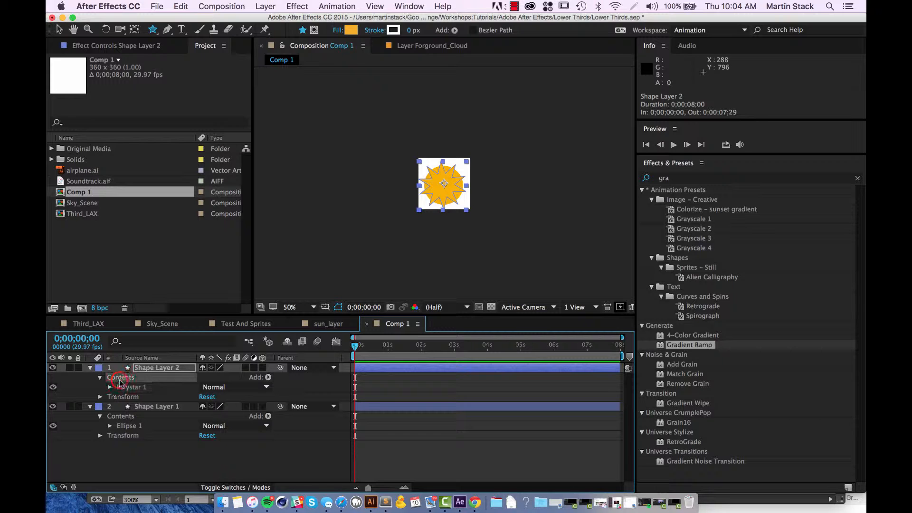
{"action": "left_click", "coordinate": [151, 372]}
{"action": "key", "text": "p"}
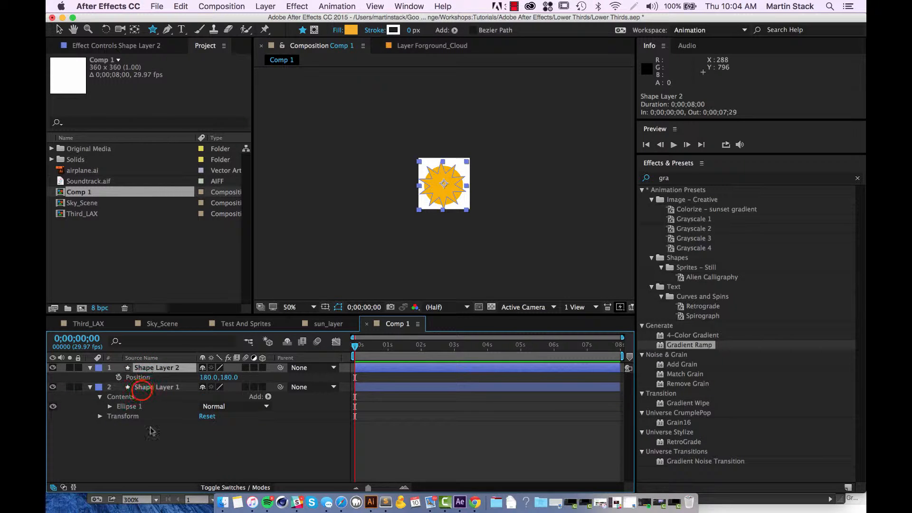
{"action": "left_click", "coordinate": [142, 387]}
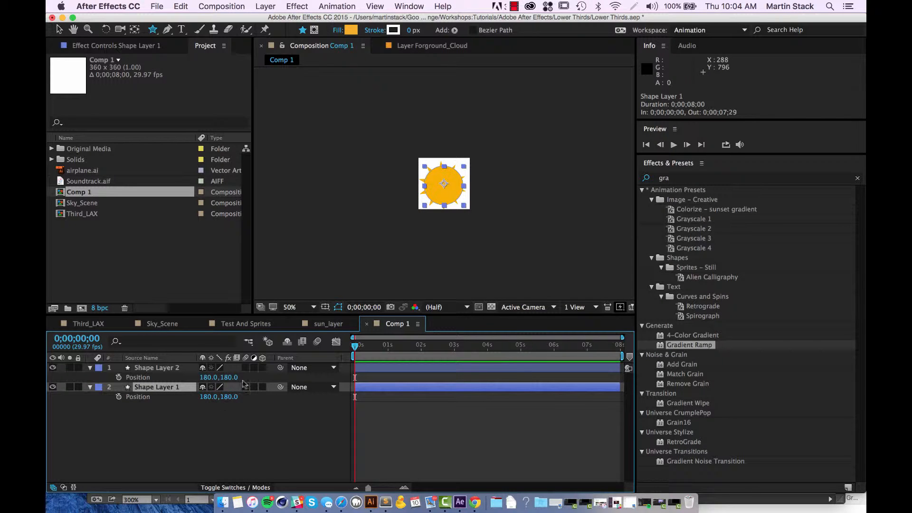
{"action": "left_click", "coordinate": [226, 452]}
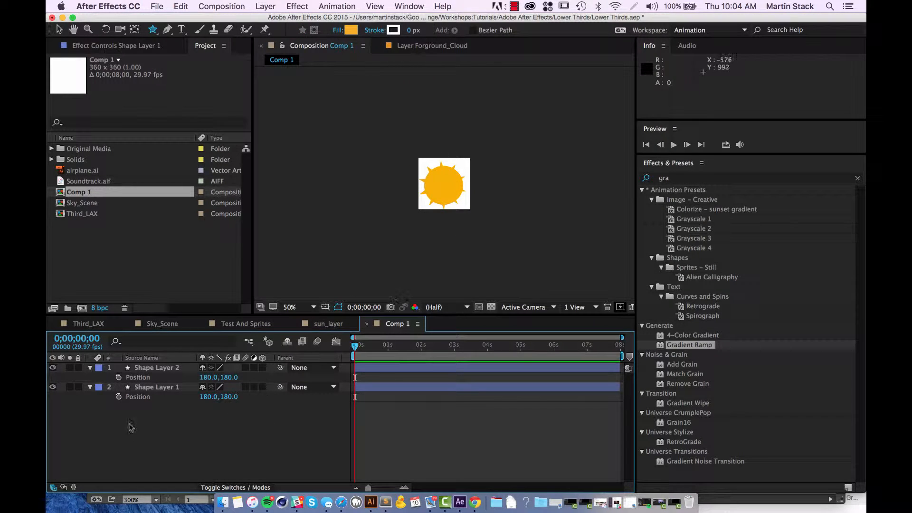
Change the fill of the star on Shape Layer 2 to the darker orange F76306.
{"action": "left_click", "coordinate": [151, 389]}
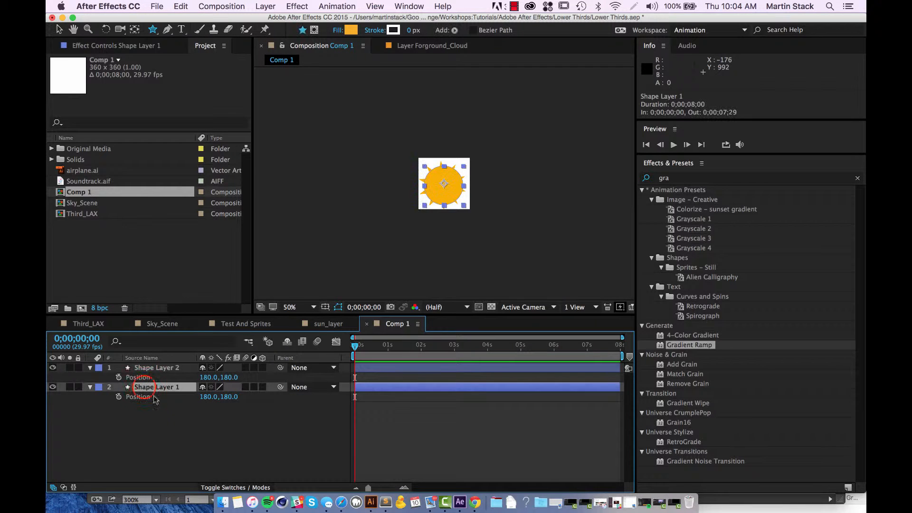
{"action": "left_click", "coordinate": [154, 367]}
{"action": "left_click", "coordinate": [350, 31]}
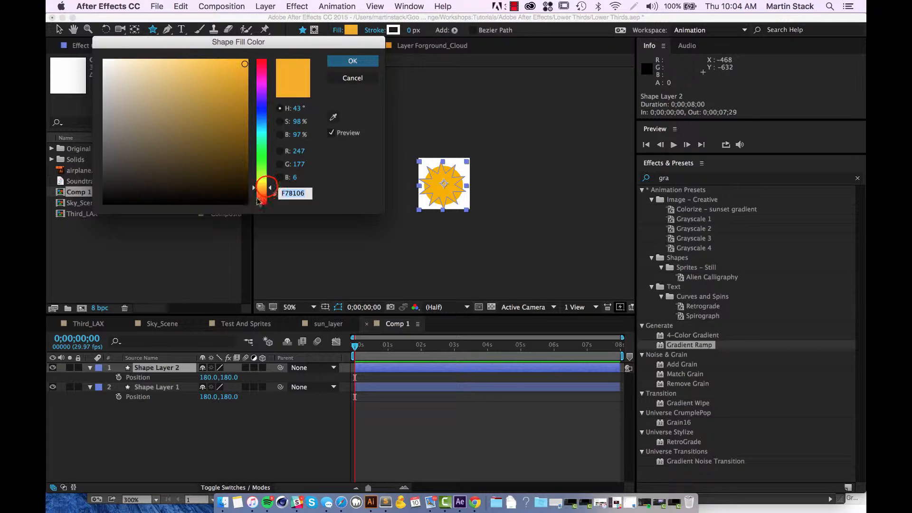
{"action": "left_click_drag", "start_coordinate": [262, 188], "coordinate": [261, 195]}
{"action": "left_click", "coordinate": [357, 62]}
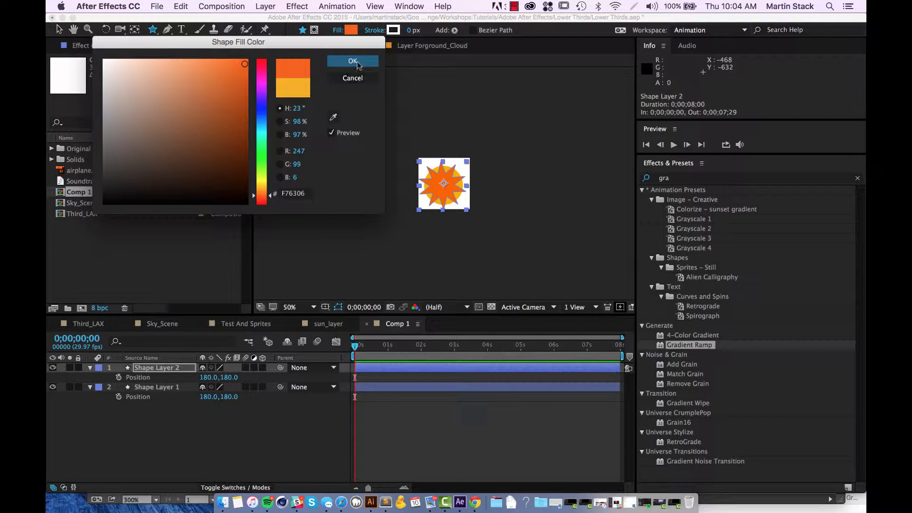
Shift the star's fill hue toward a lighter orange and apply the new colour.
{"action": "left_click", "coordinate": [257, 194]}
{"action": "left_click_drag", "start_coordinate": [257, 196], "coordinate": [256, 192]}
{"action": "left_click", "coordinate": [362, 64]}
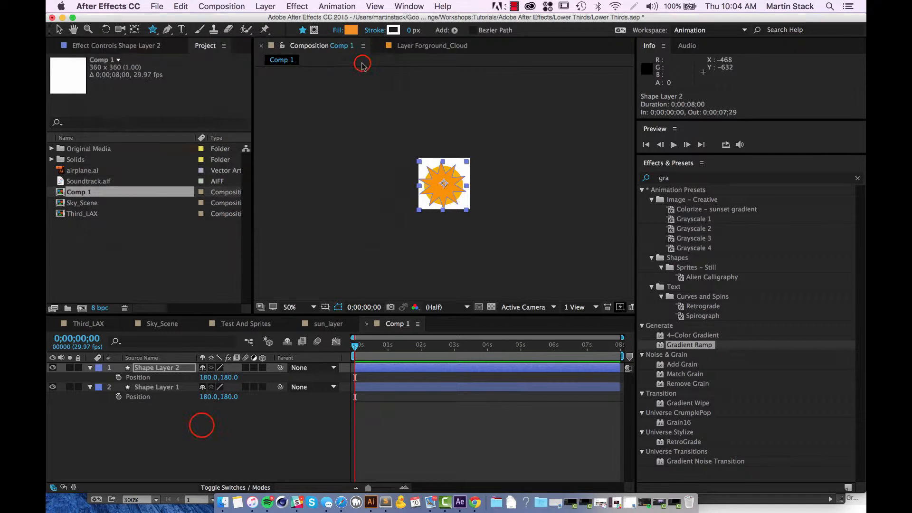
Move the circle on Shape Layer 1 above the star on Shape Layer 2 in the layer stack and deselect it.
{"action": "left_click", "coordinate": [201, 425]}
{"action": "left_click_drag", "start_coordinate": [151, 388], "coordinate": [161, 366]}
{"action": "left_click", "coordinate": [184, 460]}
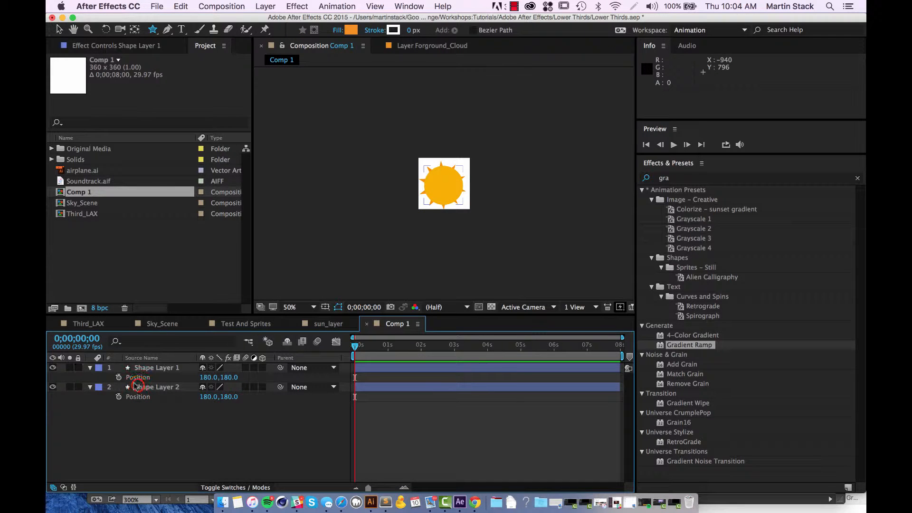
Try a horizontal position of 80 on the star layer and restore it to 180.
{"action": "left_click", "coordinate": [152, 387]}
{"action": "left_click_drag", "start_coordinate": [209, 395], "coordinate": [211, 397]}
{"action": "left_click", "coordinate": [209, 396]}
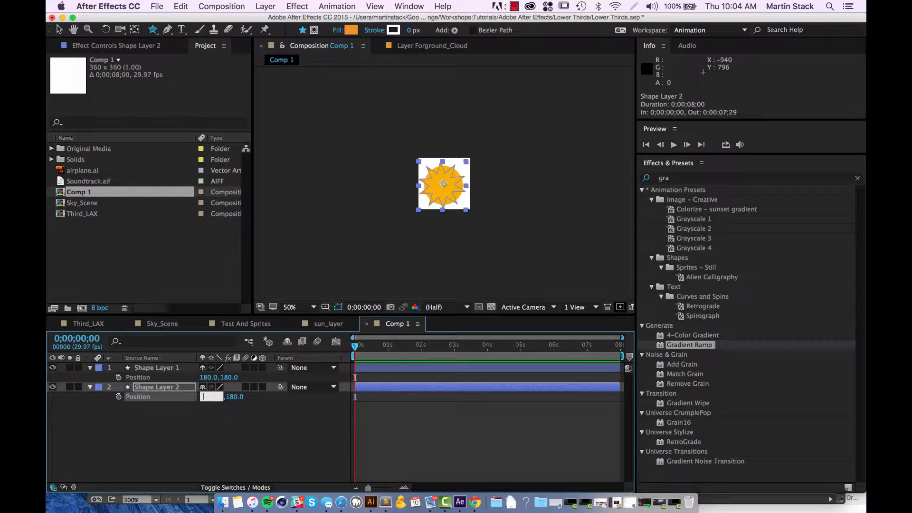
{"action": "type", "text": "80"}
{"action": "key", "text": "Return"}
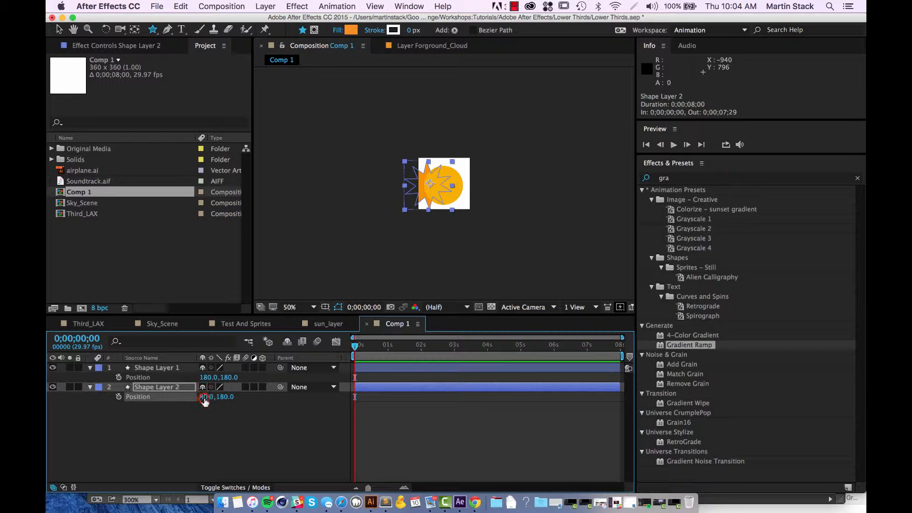
{"action": "left_click", "coordinate": [207, 401]}
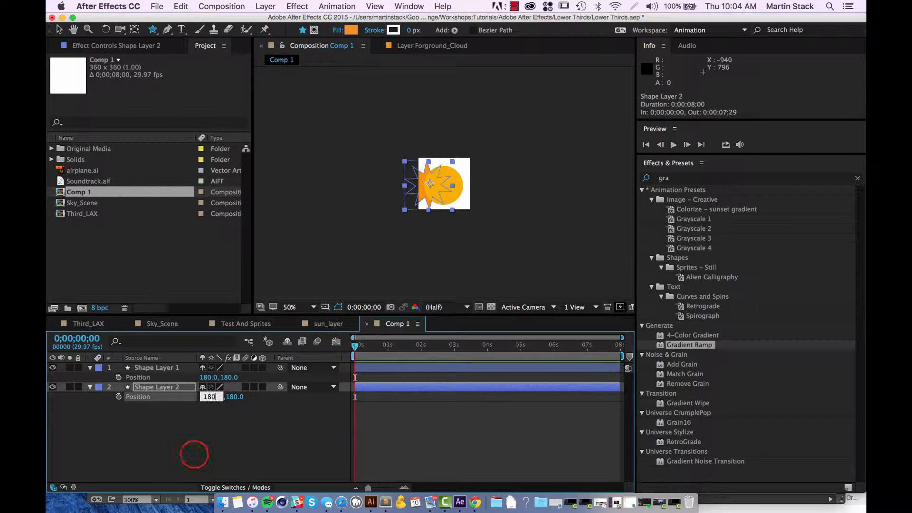
{"action": "type", "text": "180"}
{"action": "left_click", "coordinate": [195, 454]}
Scale the star on Shape Layer 2 up to 112% so its rays extend further beyond the circle.
{"action": "left_click", "coordinate": [148, 388]}
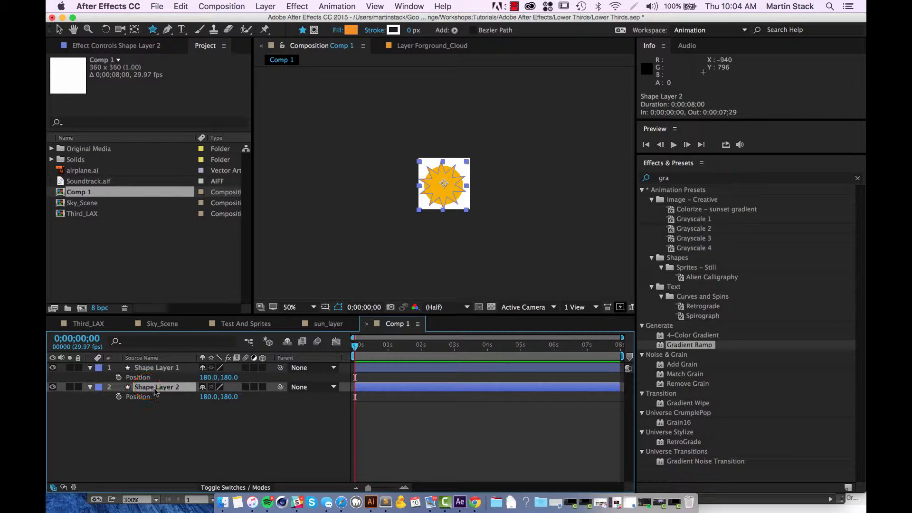
{"action": "key", "text": "s"}
{"action": "left_click_drag", "start_coordinate": [216, 402], "coordinate": [265, 440]}
{"action": "left_click", "coordinate": [265, 440]}
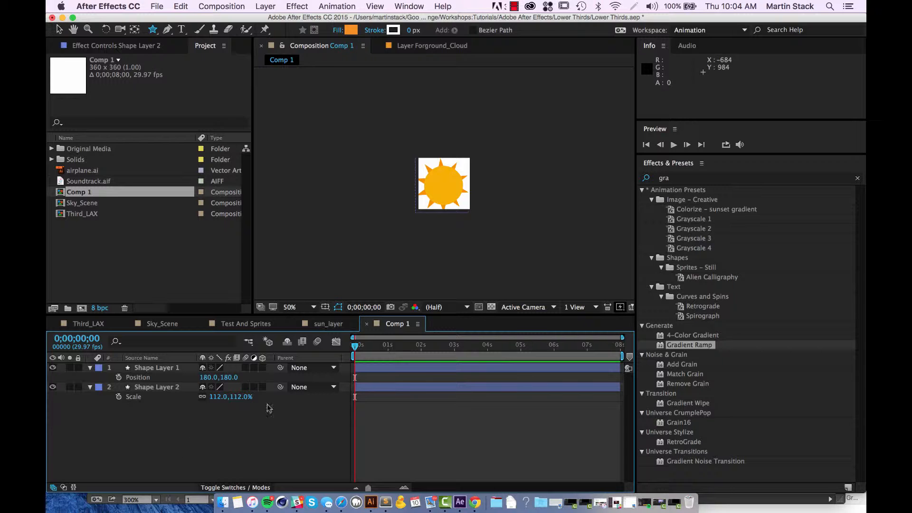
Go to the last frame at 0;00;07;29 and reveal the Rotation property of both shape layers.
{"action": "left_click", "coordinate": [166, 369]}
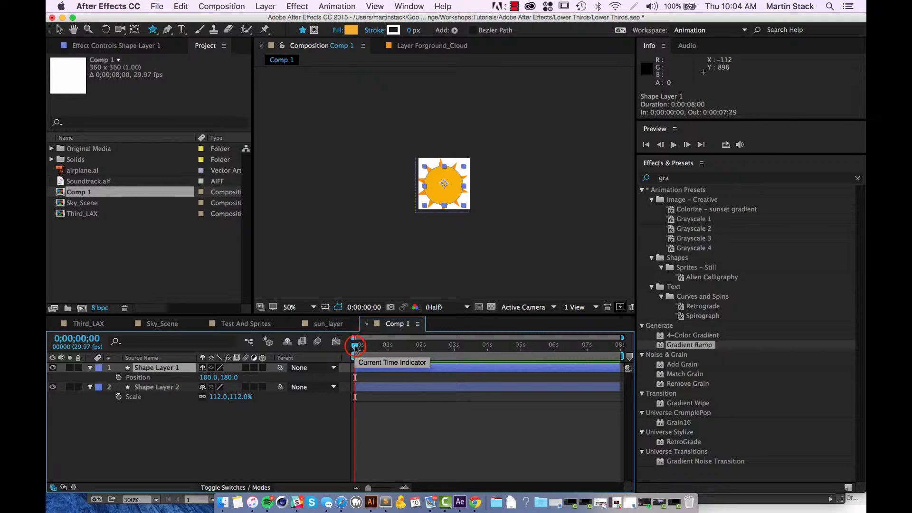
{"action": "left_click_drag", "start_coordinate": [355, 346], "coordinate": [818, 393]}
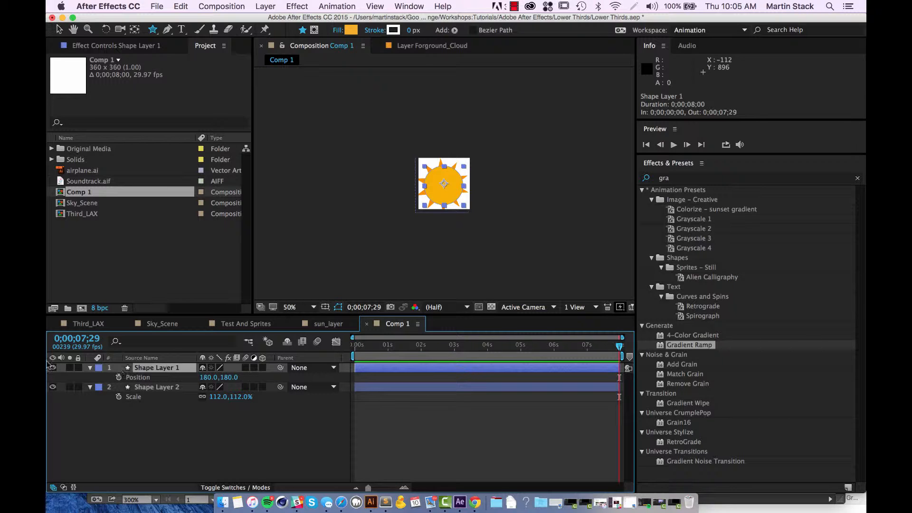
{"action": "key", "text": "r"}
{"action": "left_click", "coordinate": [164, 387]}
{"action": "key", "text": "r"}
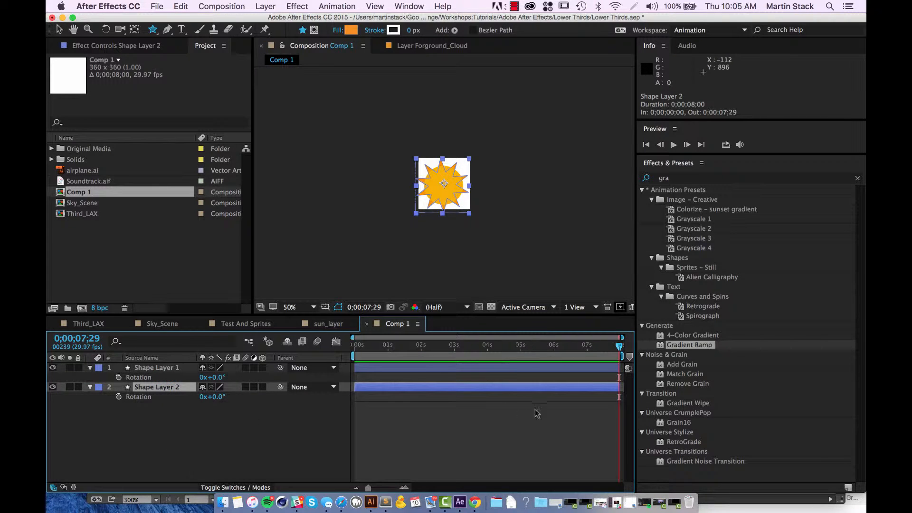
Try enabling rotation keyframes on both shape layers and undo both keyframe changes.
{"action": "left_click", "coordinate": [119, 377]}
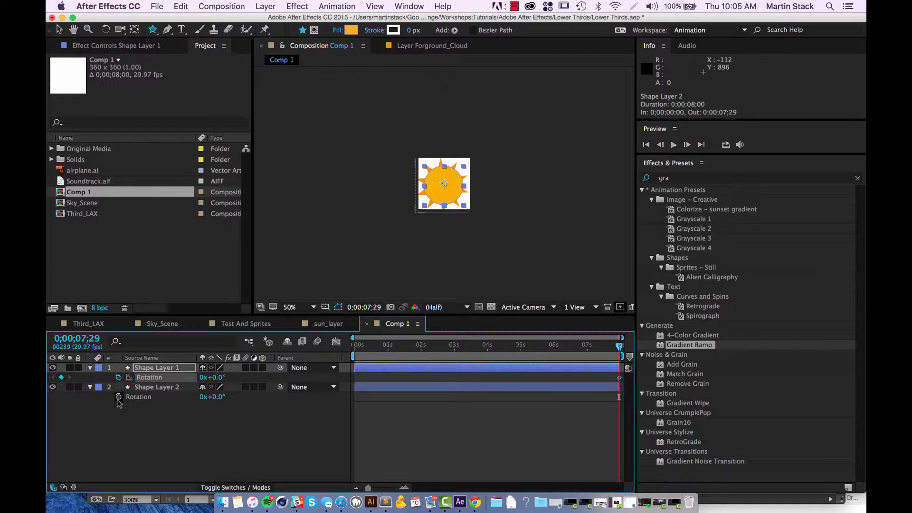
{"action": "left_click", "coordinate": [118, 397]}
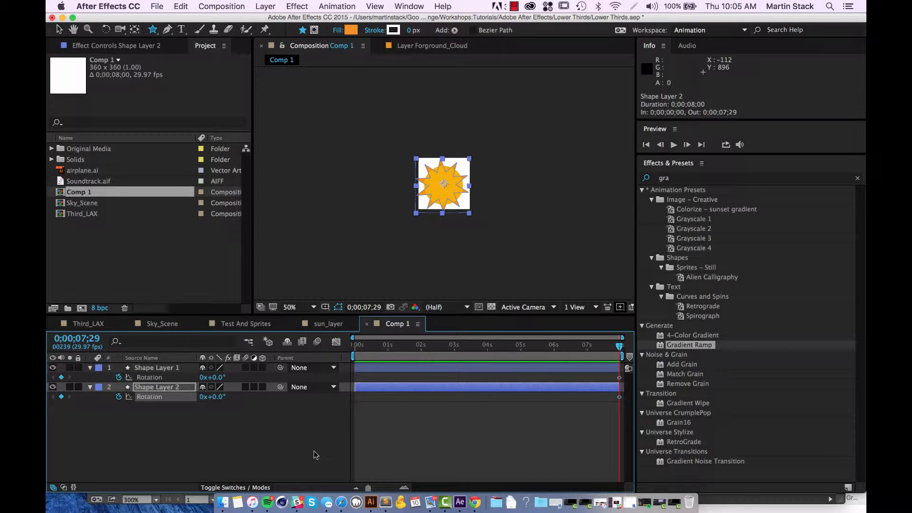
{"action": "key", "text": "super+z"}
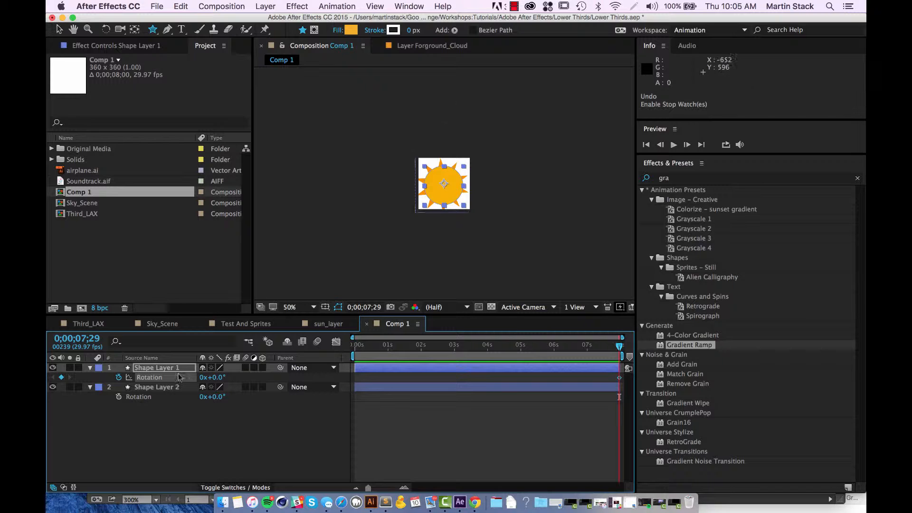
{"action": "key", "text": "super+z"}
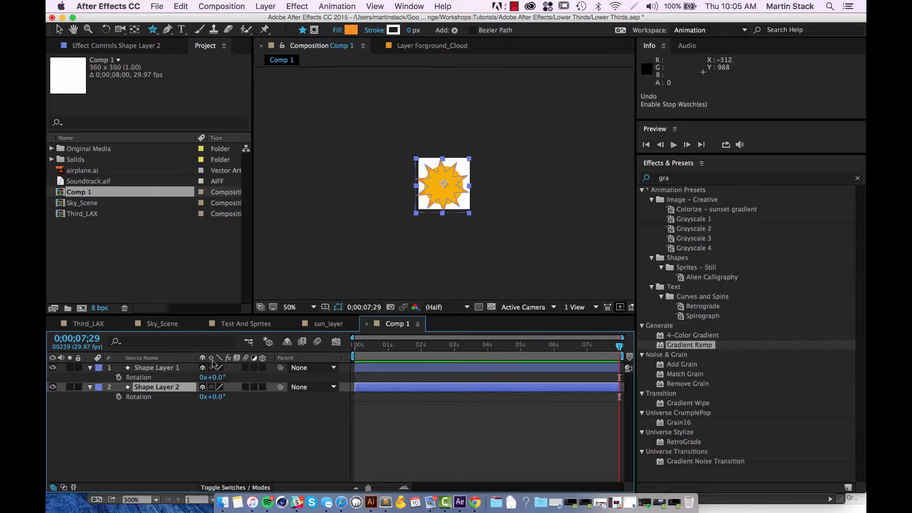
Animate the star's rotation with keyframes, from 3 revolutions on the first frame to 0 on the last frame.
{"action": "left_click", "coordinate": [118, 397]}
{"action": "left_click", "coordinate": [618, 346]}
{"action": "left_click_drag", "start_coordinate": [618, 345], "coordinate": [333, 353]}
{"action": "left_click", "coordinate": [203, 397]}
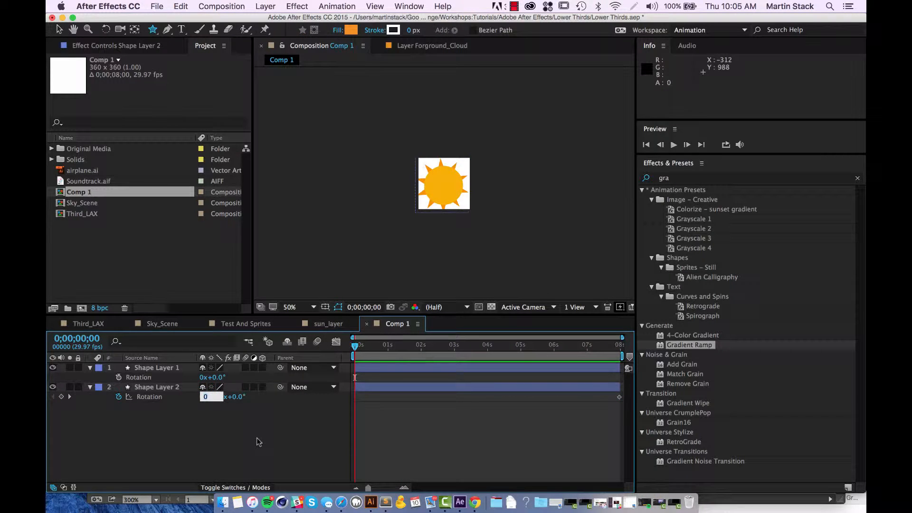
{"action": "type", "text": "3"}
{"action": "key", "text": "Return"}
Play a preview of the spinning star, stop it and return to the first frame.
{"action": "key", "text": "space"}
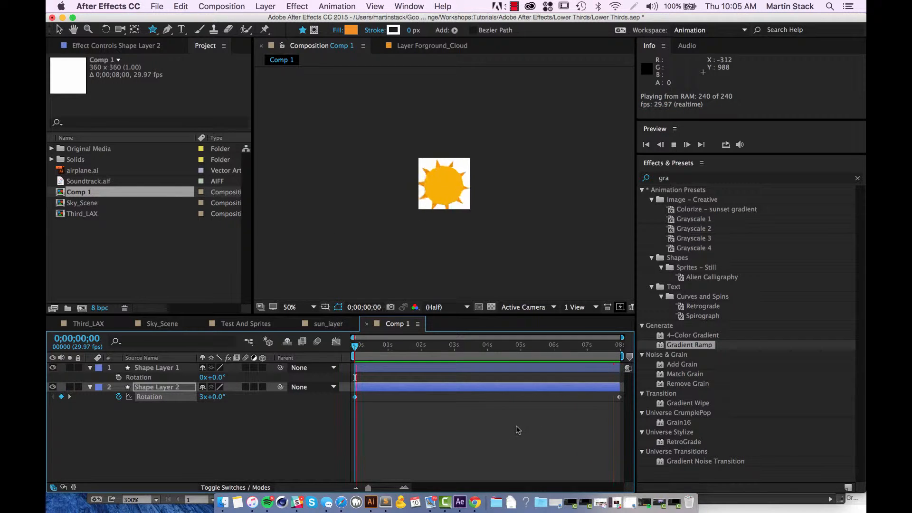
{"action": "key", "text": "space"}
{"action": "left_click_drag", "start_coordinate": [381, 348], "coordinate": [345, 347]}
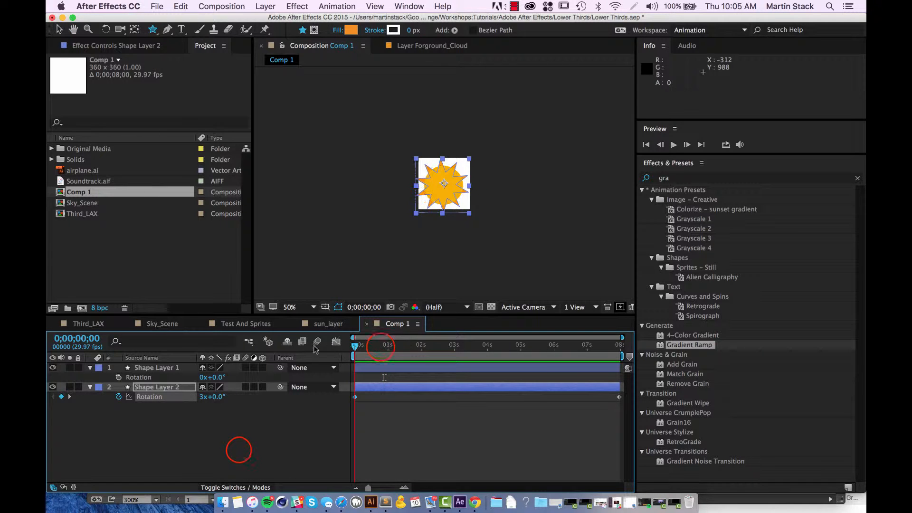
{"action": "left_click", "coordinate": [238, 451]}
Inspect the Transform properties and the Polystar 1 contents of Shape Layer 2, and collapse the layer.
{"action": "left_click", "coordinate": [154, 387]}
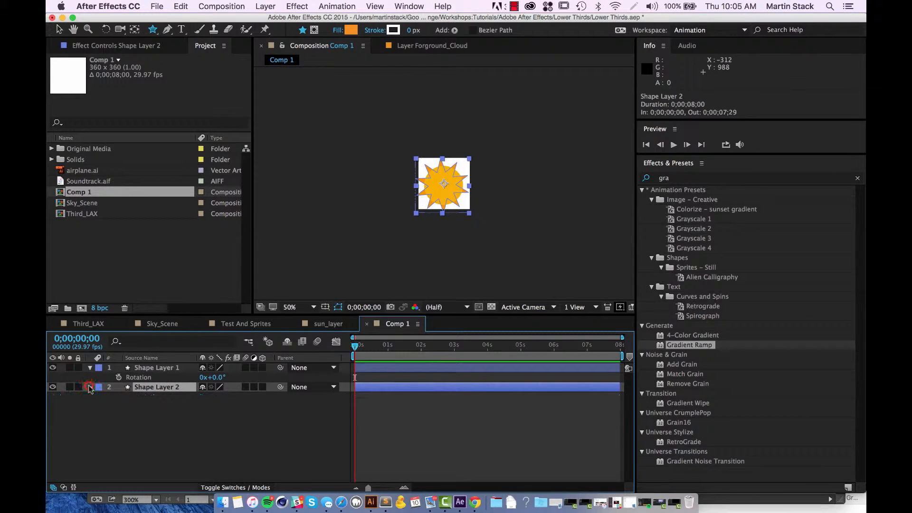
{"action": "left_click", "coordinate": [89, 387]}
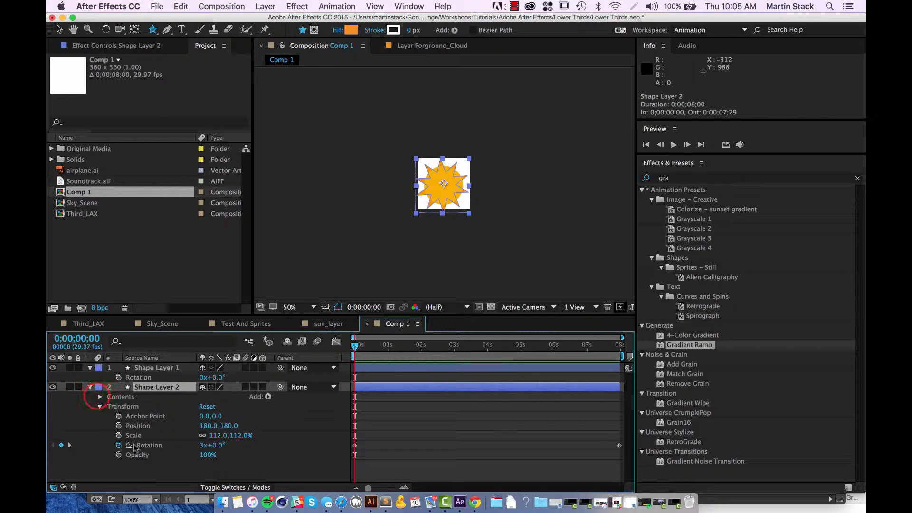
{"action": "left_click", "coordinate": [100, 397]}
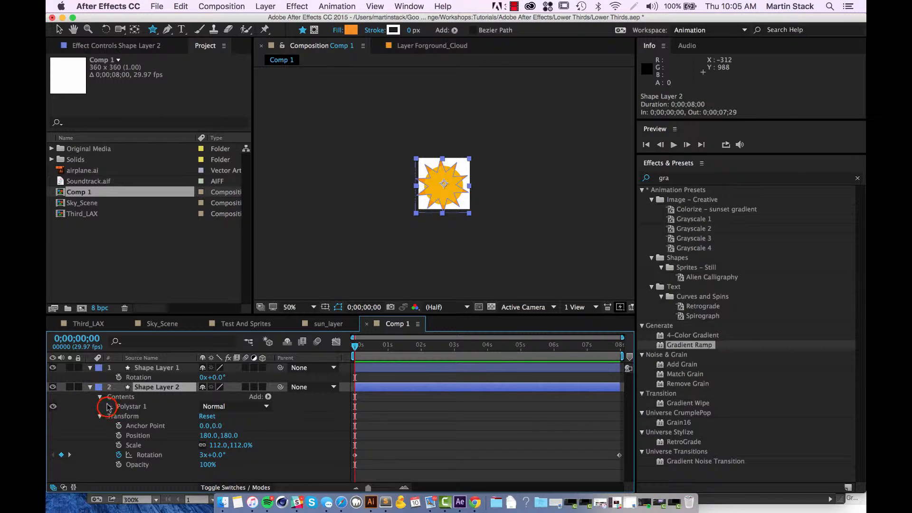
{"action": "left_click", "coordinate": [109, 407]}
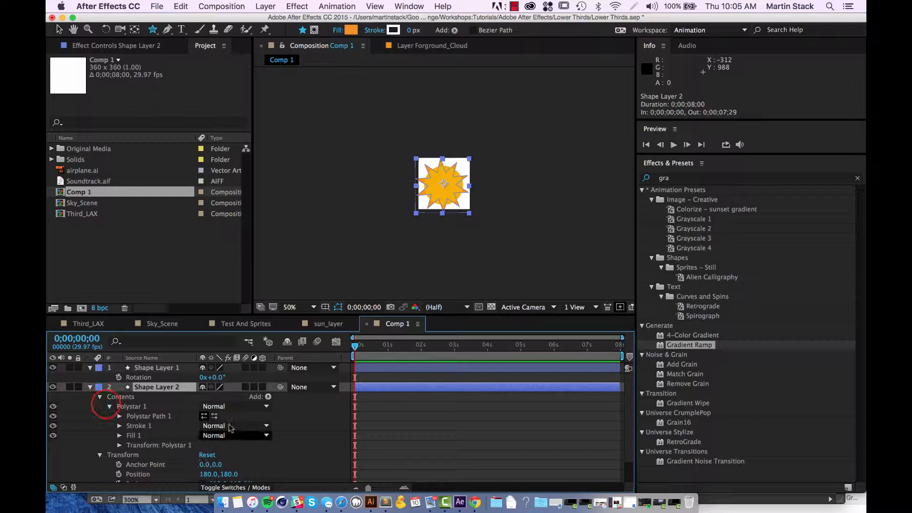
{"action": "left_click", "coordinate": [61, 420]}
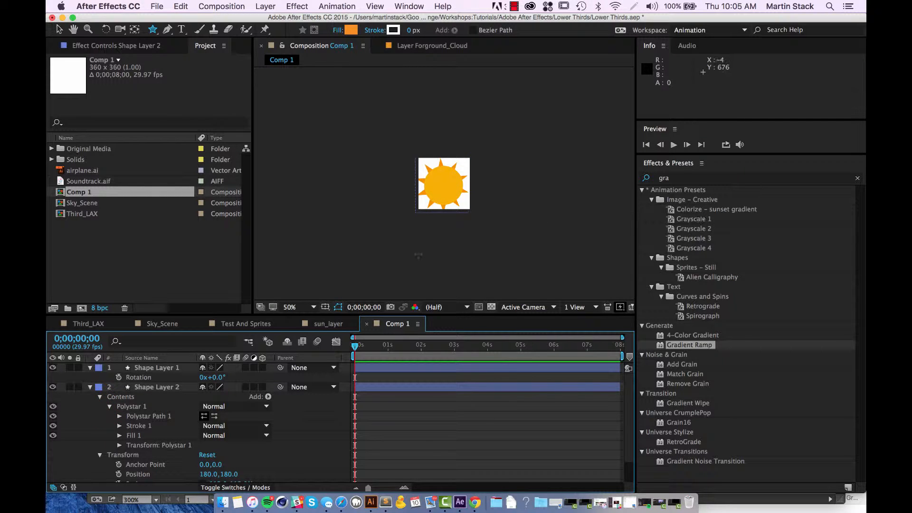
{"action": "left_click", "coordinate": [99, 392]}
{"action": "left_click", "coordinate": [100, 397]}
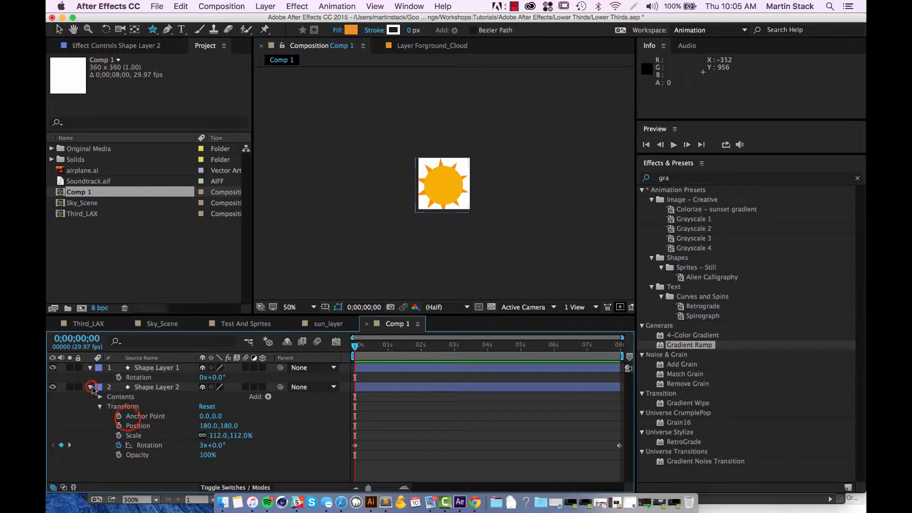
{"action": "left_click", "coordinate": [90, 387]}
Scrub through the timeline to check the star's rotation and return to the start.
{"action": "left_click_drag", "start_coordinate": [375, 347], "coordinate": [497, 356]}
{"action": "left_click_drag", "start_coordinate": [456, 354], "coordinate": [354, 348]}
{"action": "left_click", "coordinate": [263, 424]}
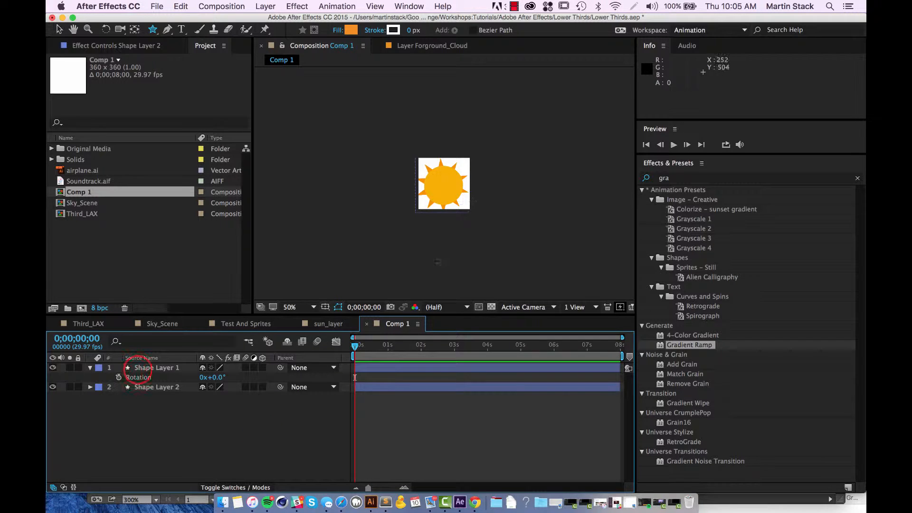
Search the effects for "glow" and apply the Stylize Glow effect to the circle on Shape Layer 1.
{"action": "left_click", "coordinate": [137, 368]}
{"action": "left_click", "coordinate": [702, 179]}
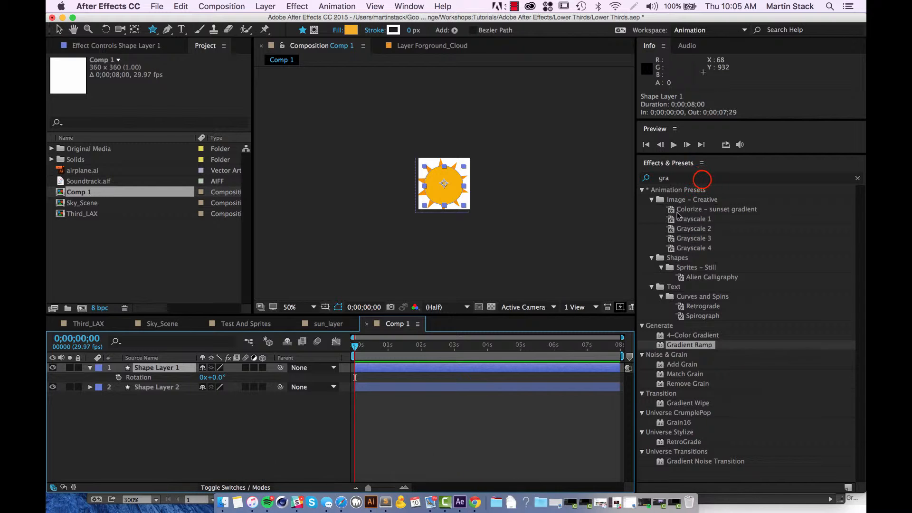
{"action": "double_click", "coordinate": [698, 179]}
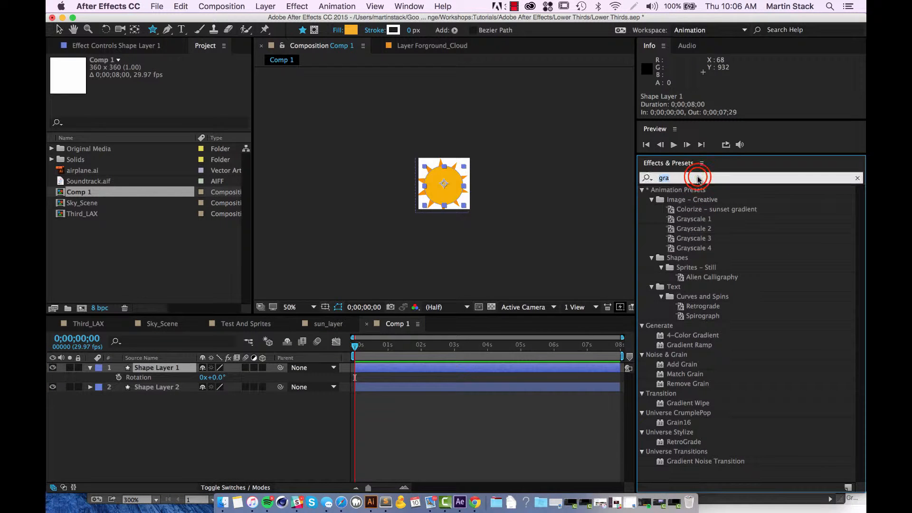
{"action": "type", "text": "gloe"}
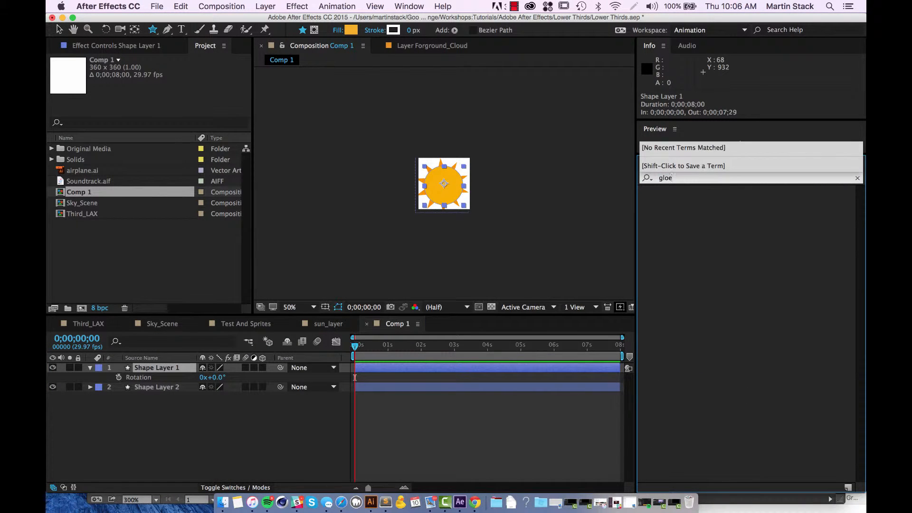
{"action": "key", "text": "BackSpace"}
{"action": "type", "text": "w"}
{"action": "left_click", "coordinate": [744, 327]}
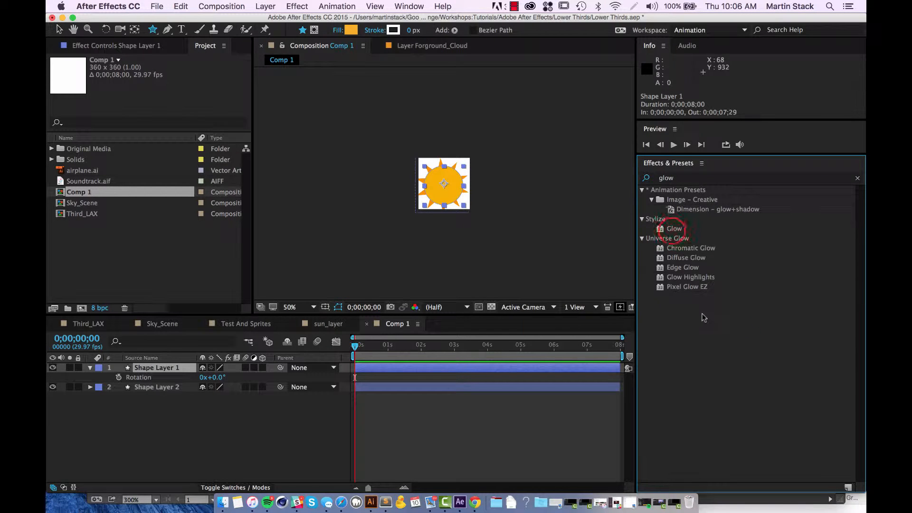
{"action": "left_click_drag", "start_coordinate": [673, 228], "coordinate": [455, 211]}
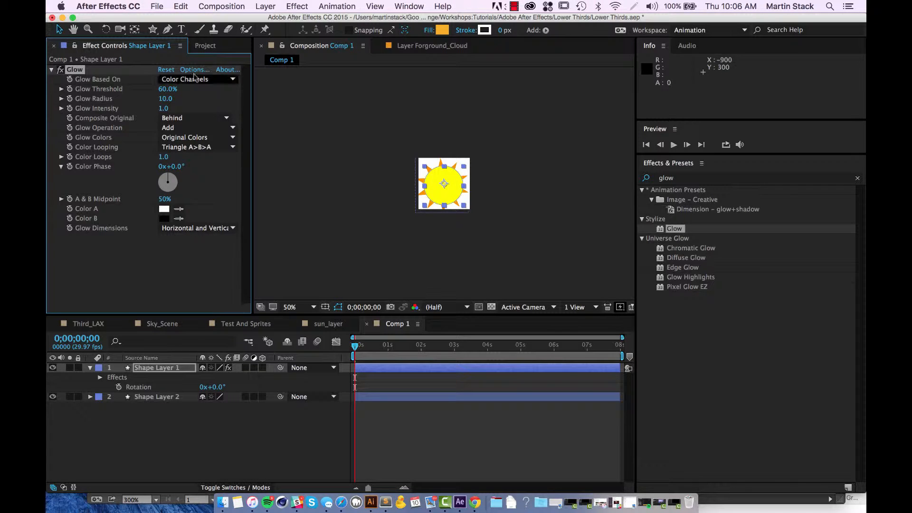
Set the circle's Glow Threshold to 72.2%, Glow Radius to 23 and Glow Intensity to 0.8.
{"action": "left_click", "coordinate": [169, 89]}
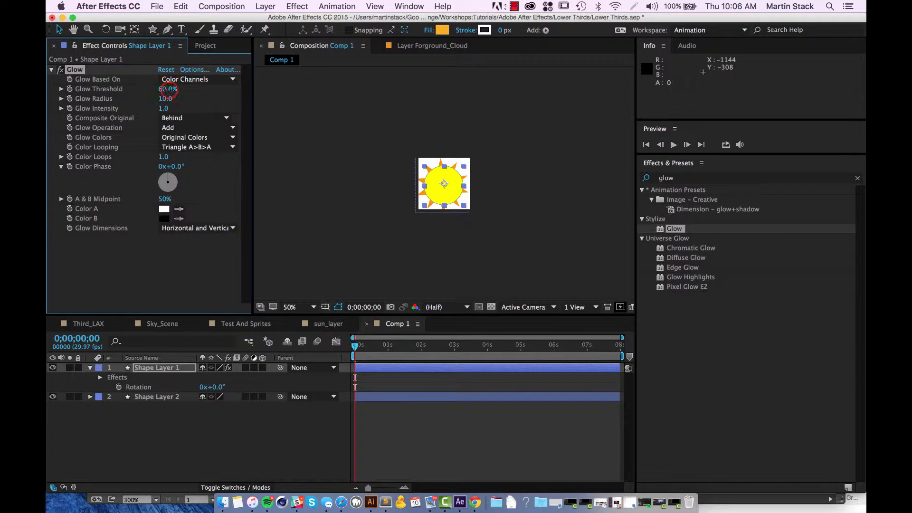
{"action": "left_click_drag", "start_coordinate": [149, 92], "coordinate": [187, 101]}
{"action": "left_click", "coordinate": [170, 98]}
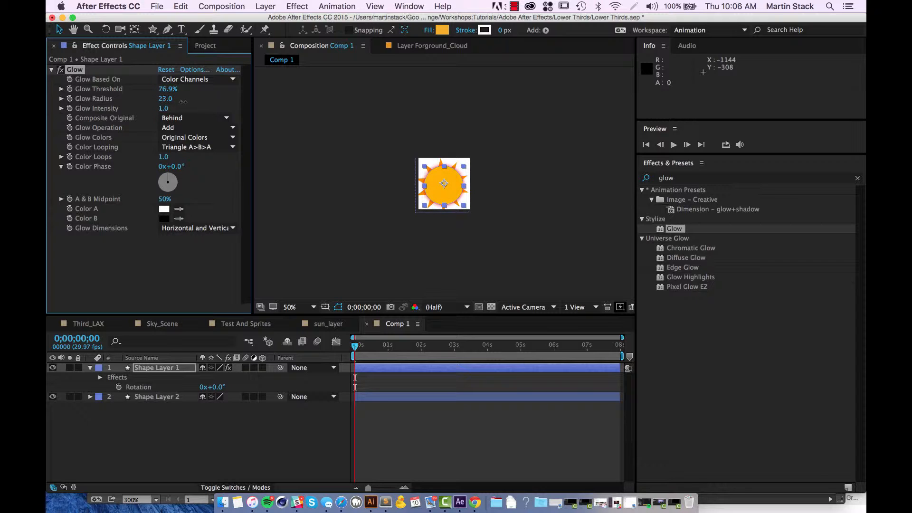
{"action": "left_click", "coordinate": [164, 109]}
{"action": "left_click", "coordinate": [170, 89]}
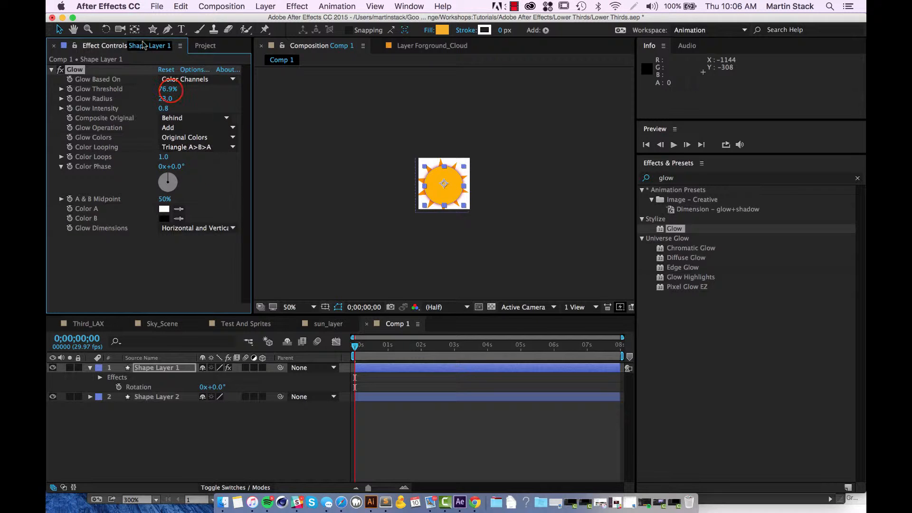
{"action": "left_click_drag", "start_coordinate": [178, 91], "coordinate": [168, 94]}
{"action": "left_click", "coordinate": [317, 134]}
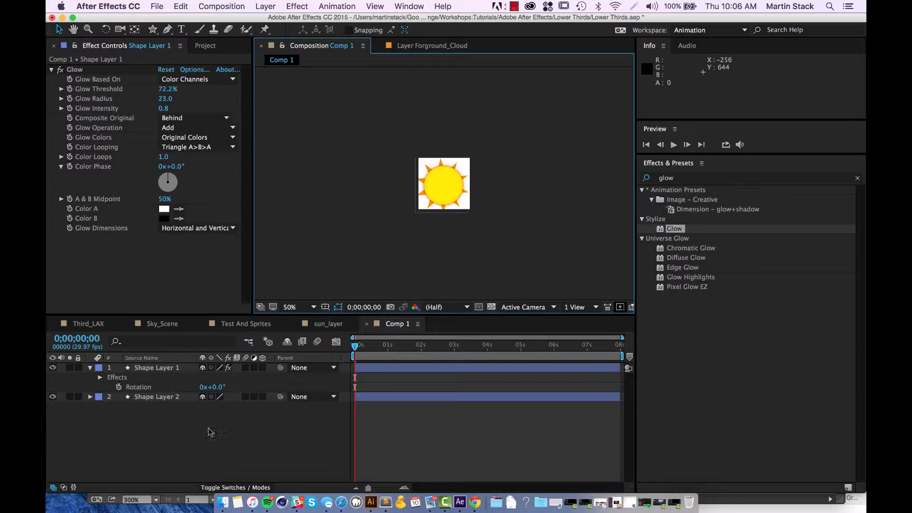
Apply the Stylize Glow effect to the star on Shape Layer 2.
{"action": "left_click", "coordinate": [156, 397]}
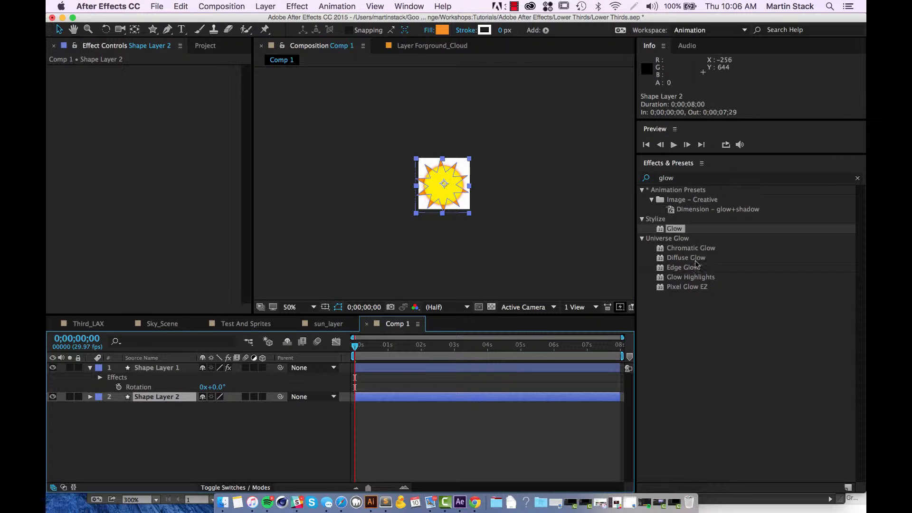
{"action": "left_click", "coordinate": [718, 177]}
{"action": "left_click", "coordinate": [674, 228]}
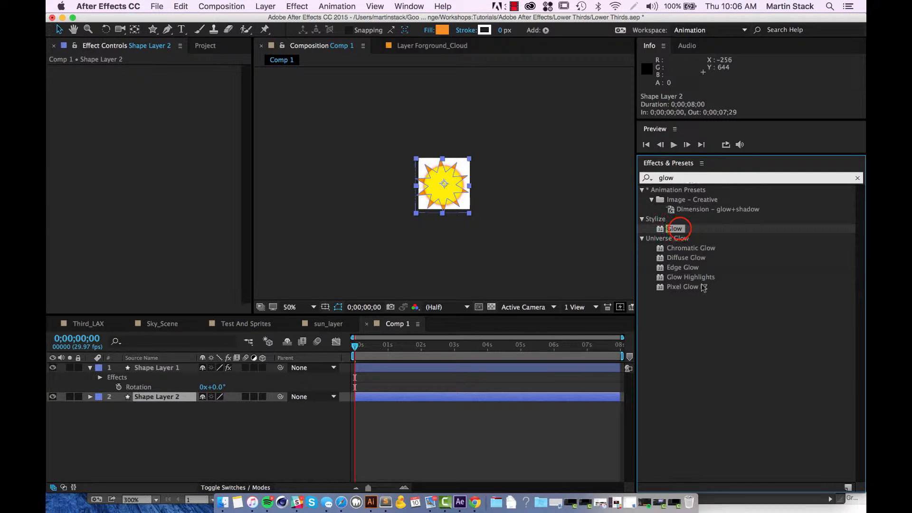
{"action": "left_click_drag", "start_coordinate": [702, 288], "coordinate": [154, 404]}
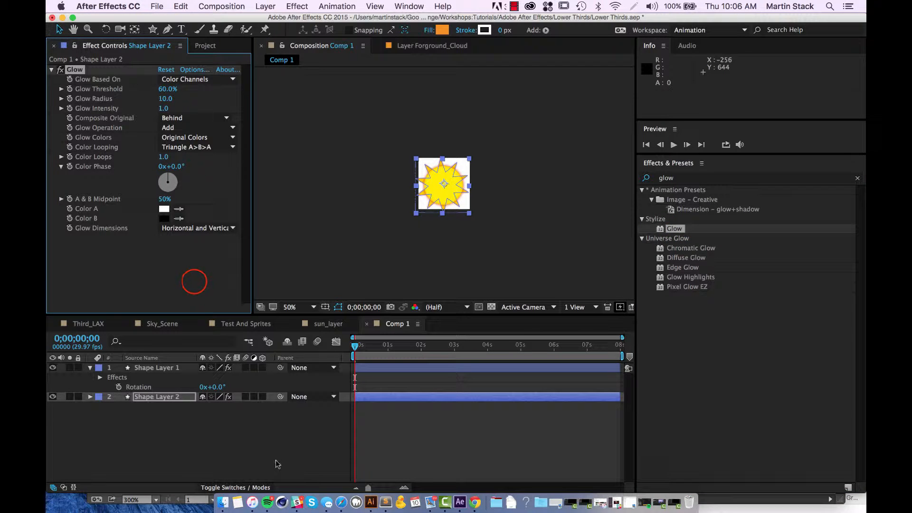
{"action": "left_click", "coordinate": [501, 266]}
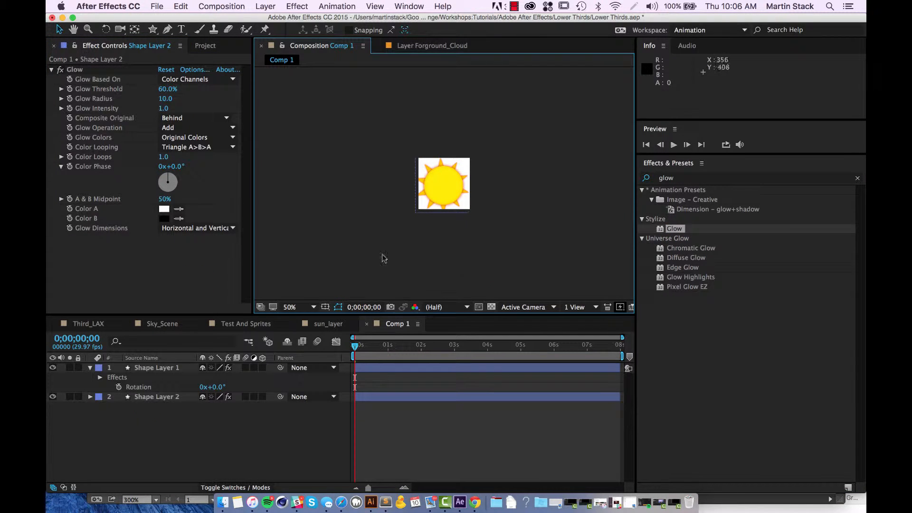
Set the star's Glow Threshold to 58.8% and its Glow Radius to 35.
{"action": "left_click", "coordinate": [143, 396]}
{"action": "left_click", "coordinate": [166, 88]}
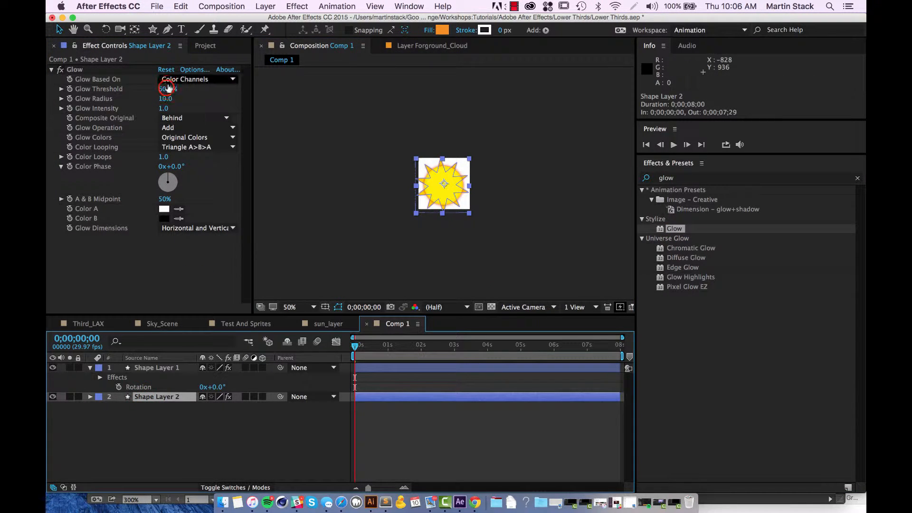
{"action": "left_click_drag", "start_coordinate": [167, 87], "coordinate": [148, 102]}
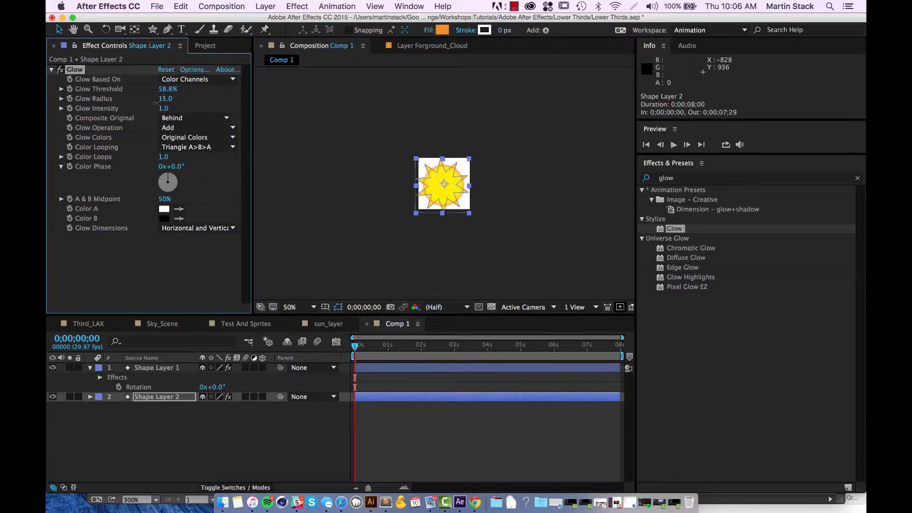
{"action": "left_click", "coordinate": [232, 434]}
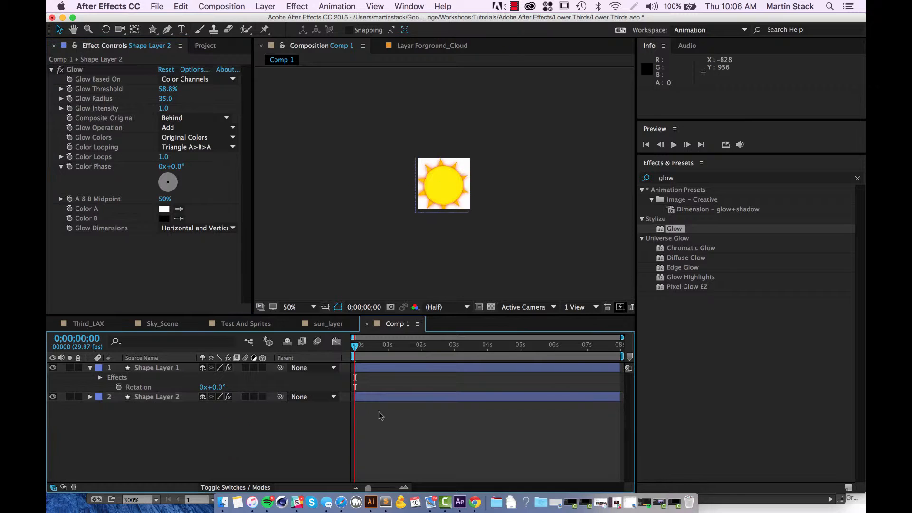
Preview the glowing sun animation and return to the start of the timeline.
{"action": "key", "text": "space"}
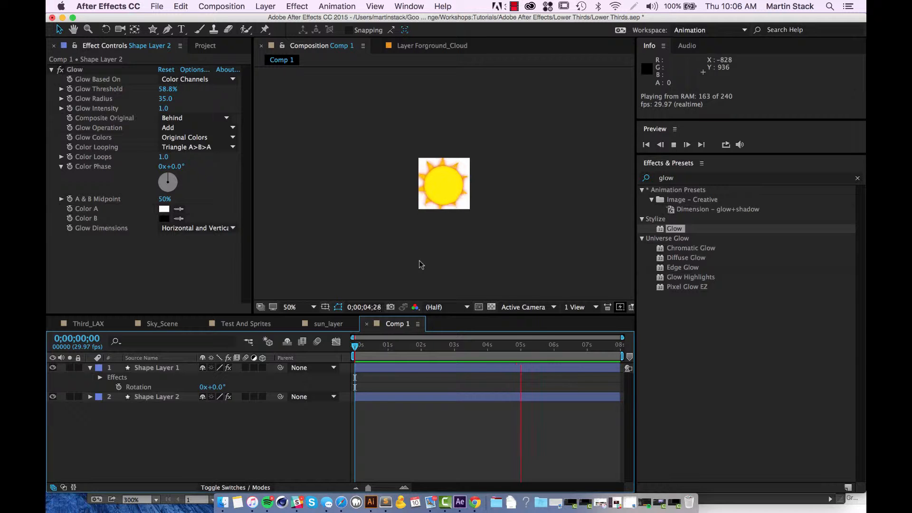
{"action": "left_click", "coordinate": [530, 345]}
{"action": "key", "text": "Home"}
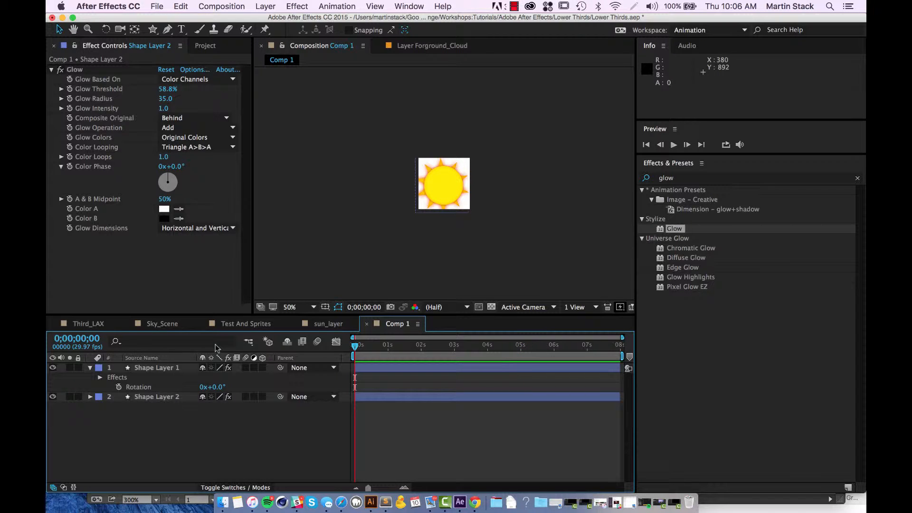
Enlarge the Comp 1 composition to a width and height of 400 px.
{"action": "key", "text": "super+y"}
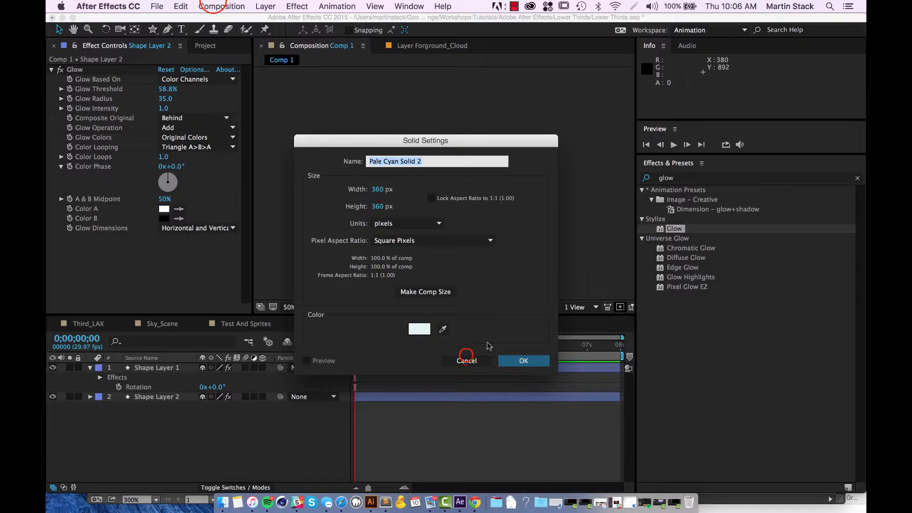
{"action": "left_click", "coordinate": [465, 359]}
{"action": "left_click", "coordinate": [222, 6]}
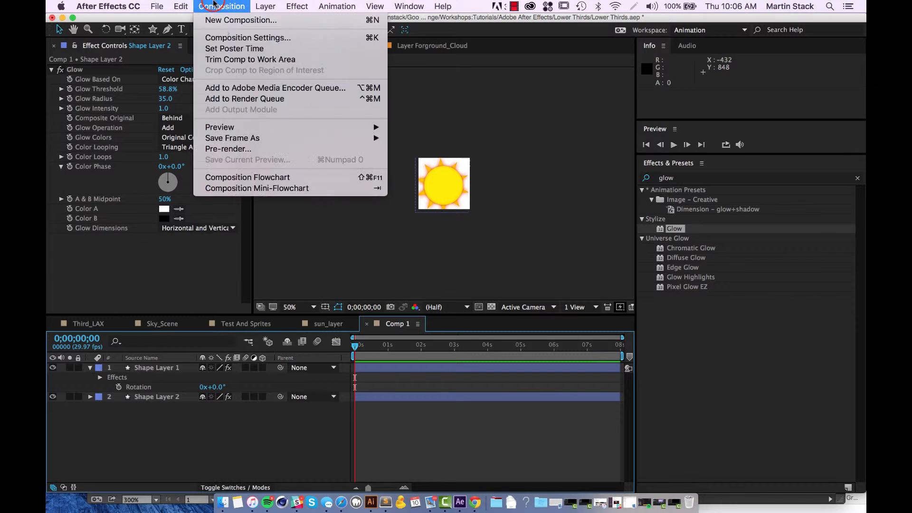
{"action": "left_click", "coordinate": [233, 36]}
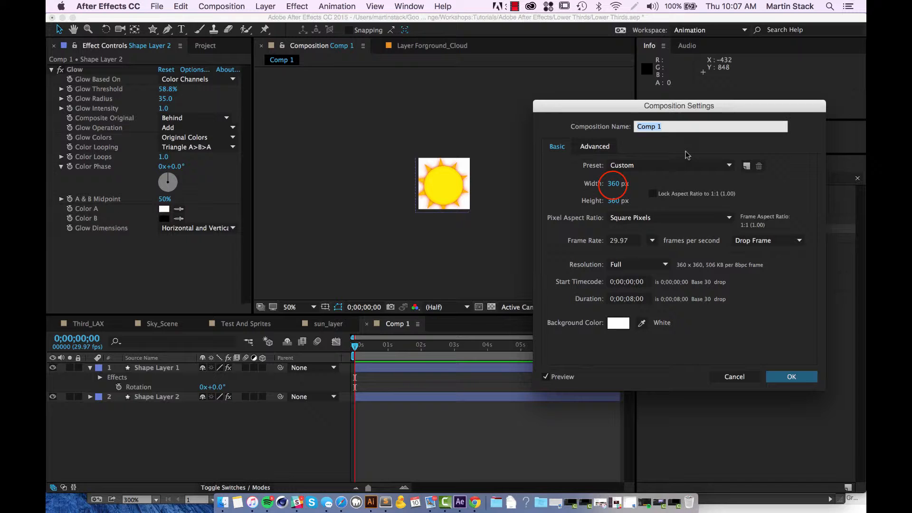
{"action": "left_click", "coordinate": [613, 183]}
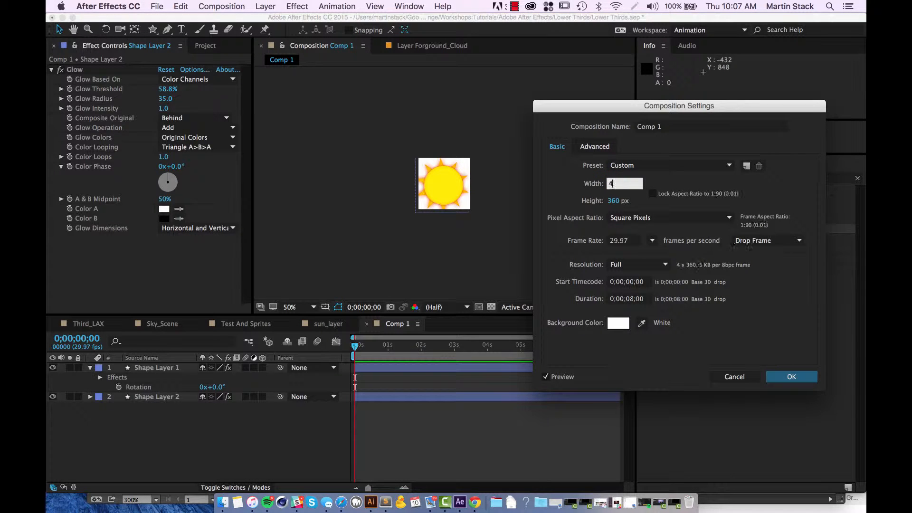
{"action": "type", "text": "400"}
{"action": "key", "text": "Tab"}
{"action": "type", "text": "400"}
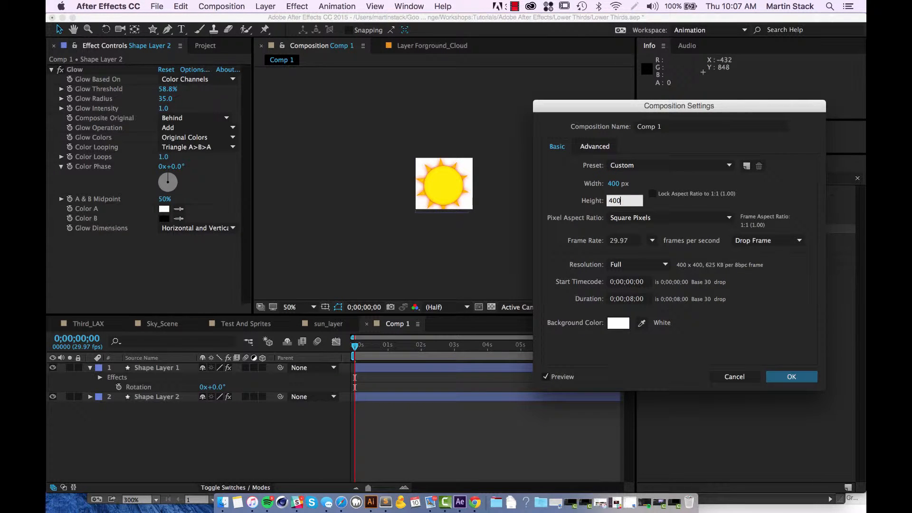
{"action": "key", "text": "Return"}
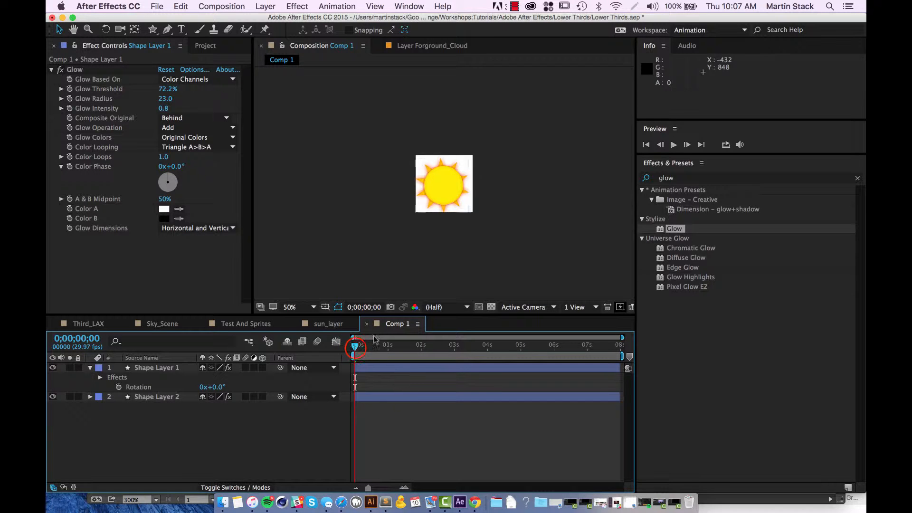
Scrub the enlarged composition and briefly hide the star layer to compare the alignment of circle and star.
{"action": "mouse_move", "coordinate": [357, 350]}
{"action": "left_mouse_down"}
{"action": "mouse_move", "coordinate": [430, 351]}
{"action": "mouse_move", "coordinate": [357, 351]}
{"action": "left_mouse_up"}
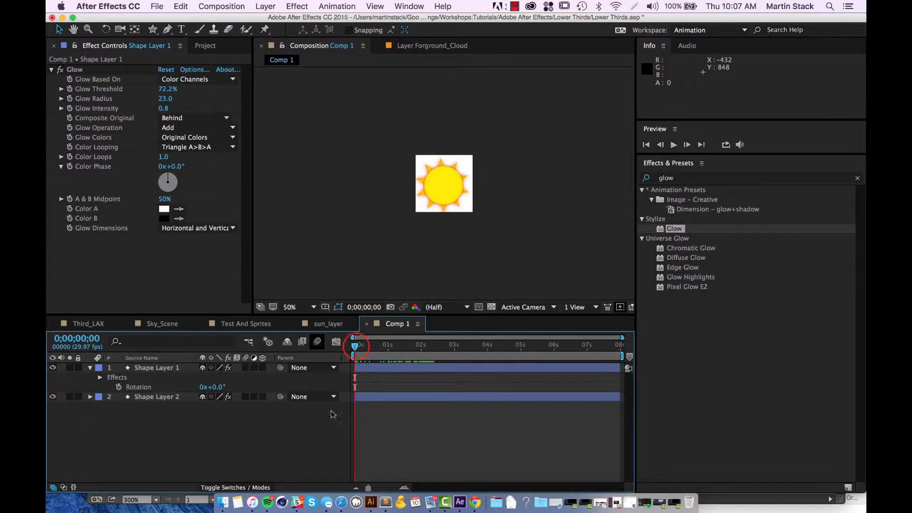
{"action": "left_click", "coordinate": [161, 369]}
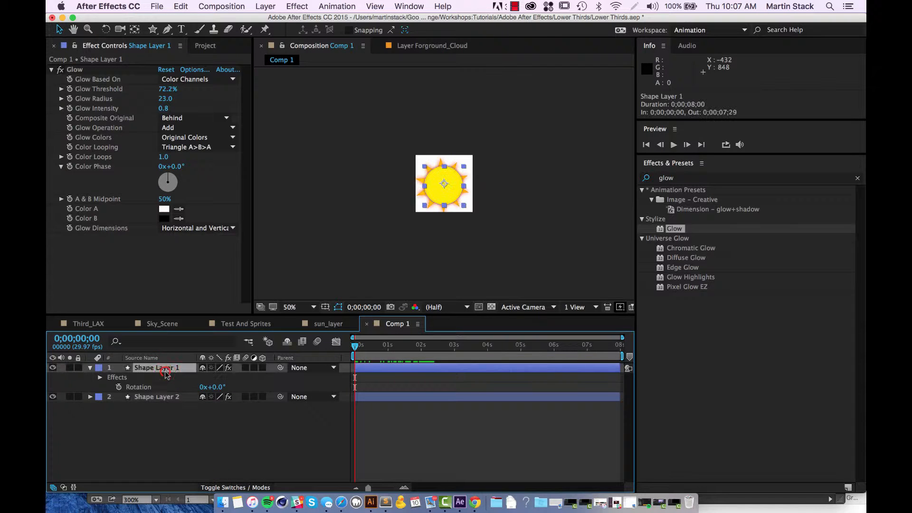
{"action": "left_click", "coordinate": [553, 236]}
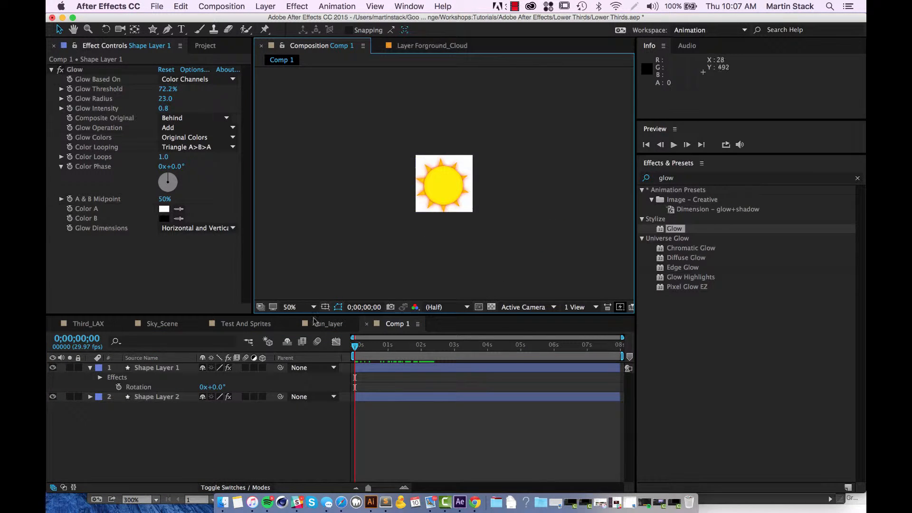
{"action": "left_click", "coordinate": [52, 397]}
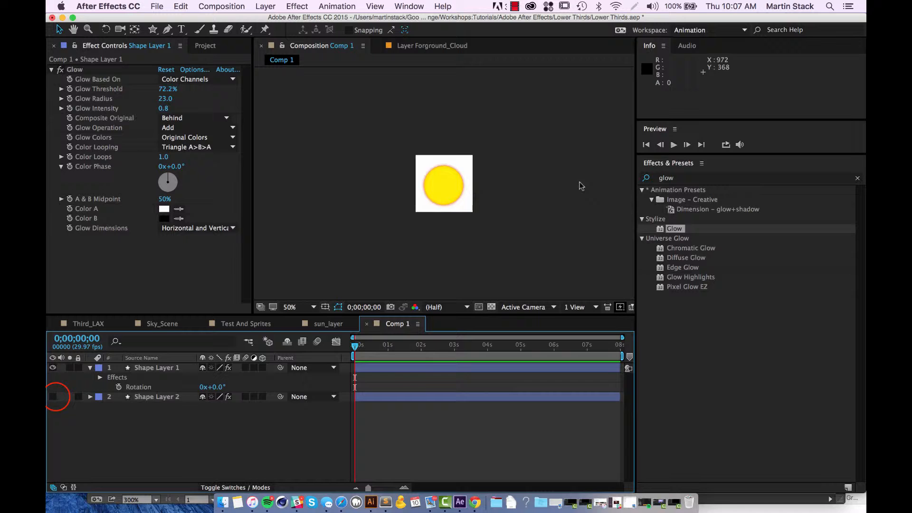
{"action": "left_click", "coordinate": [54, 397]}
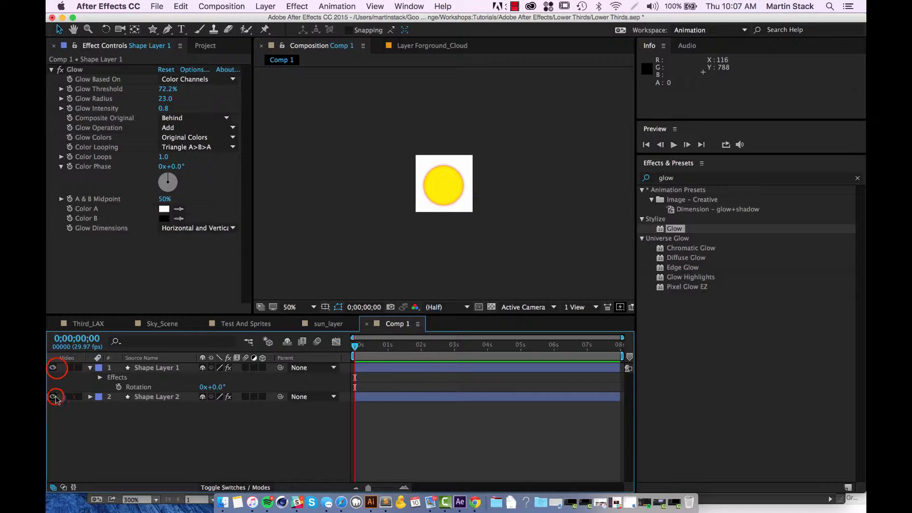
Hide the circle on Shape Layer 1 and nudge the star on Shape Layer 2 to position 216, 184.
{"action": "left_click", "coordinate": [52, 367]}
{"action": "left_click", "coordinate": [438, 194]}
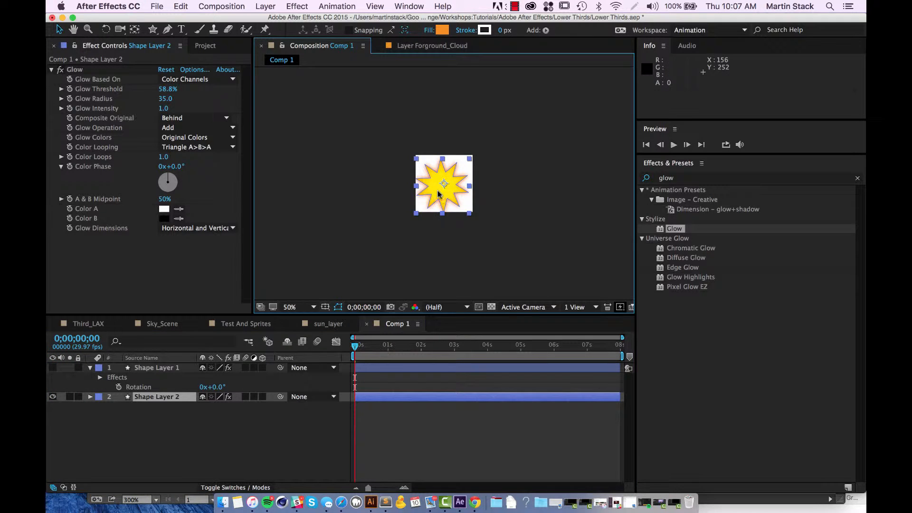
{"action": "key", "text": "Right"}
{"action": "key", "text": "Right"}
{"action": "key", "text": "Right"}
{"action": "key", "text": "Right"}
{"action": "key", "text": "Right"}
{"action": "key", "text": "Right"}
{"action": "key", "text": "Right"}
{"action": "key", "text": "Right"}
{"action": "key", "text": "Up"}
{"action": "key", "text": "Up"}
{"action": "key", "text": "Up"}
{"action": "key", "text": "Up"}
{"action": "key", "text": "Up"}
{"action": "key", "text": "Up"}
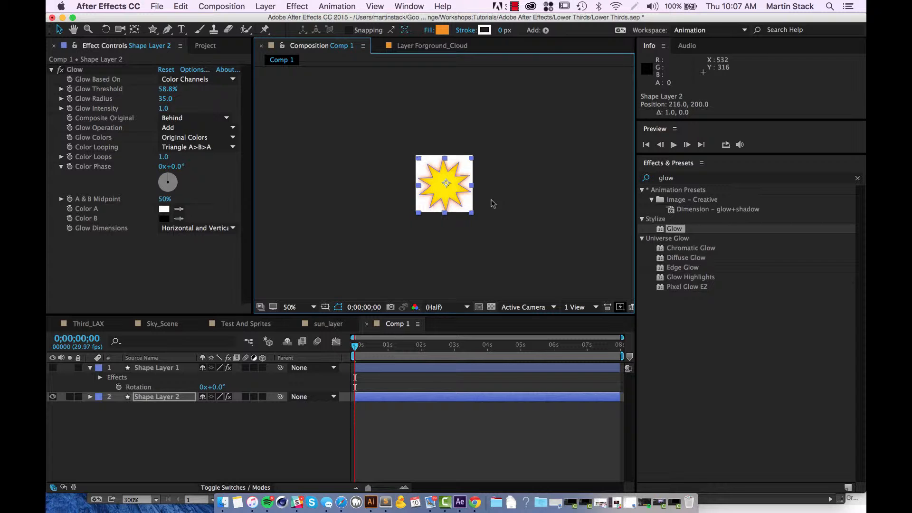
{"action": "key", "text": "Up"}
{"action": "key", "text": "Up"}
{"action": "key", "text": "Up"}
{"action": "key", "text": "Up"}
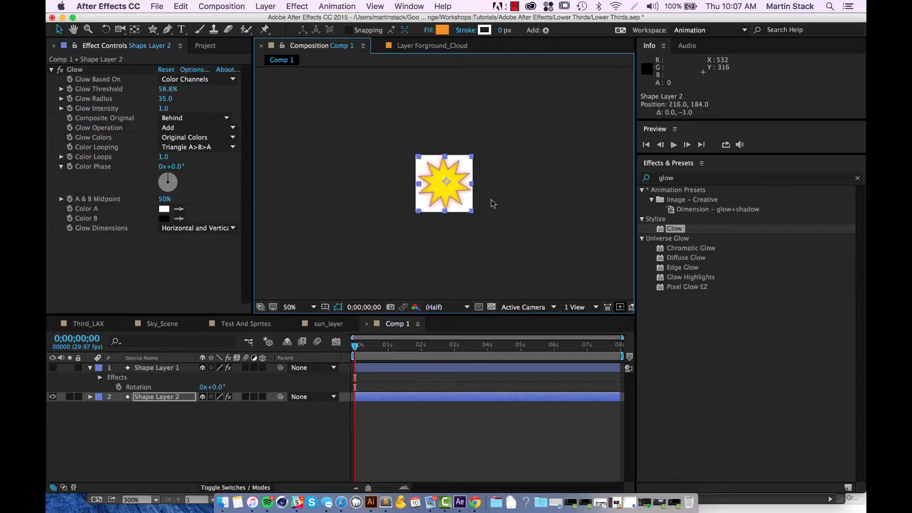
Move the star's anchor point to its visual centre with the Pan Behind tool and preview the rotation.
{"action": "left_click", "coordinate": [134, 29]}
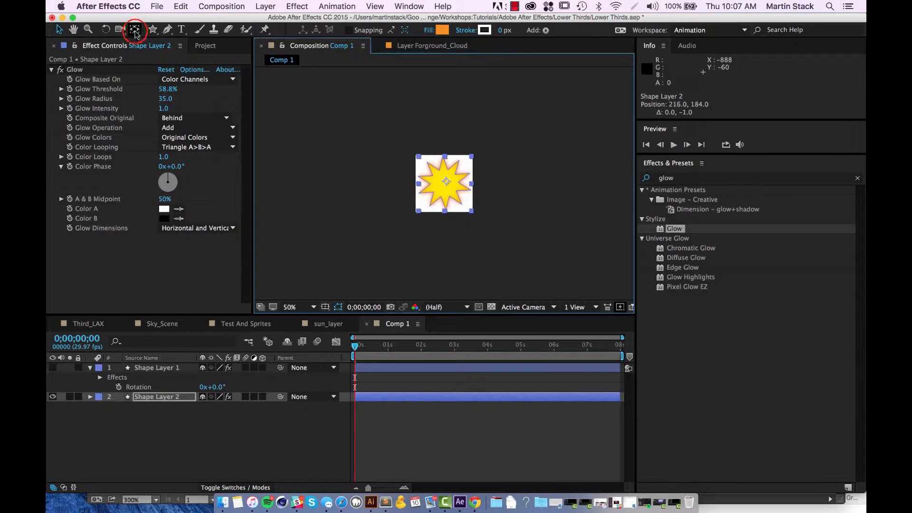
{"action": "left_click_drag", "start_coordinate": [445, 182], "coordinate": [441, 186]}
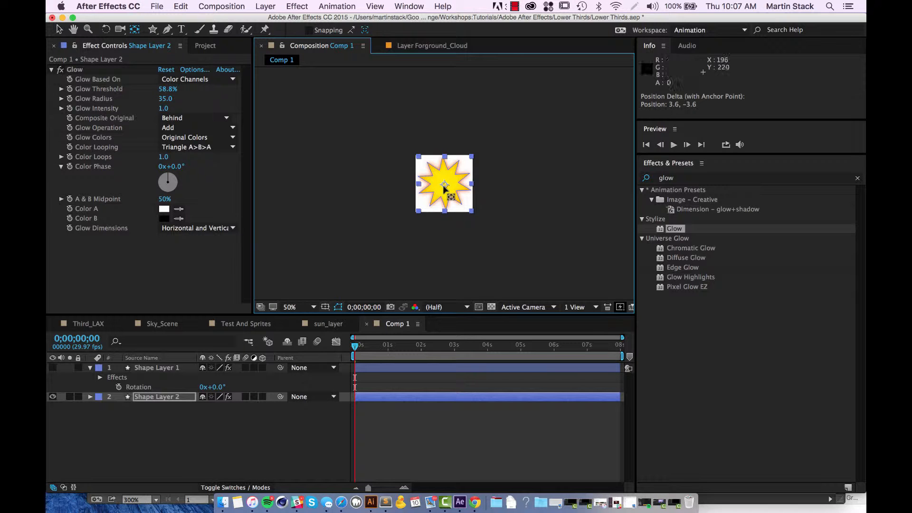
{"action": "key", "text": "space"}
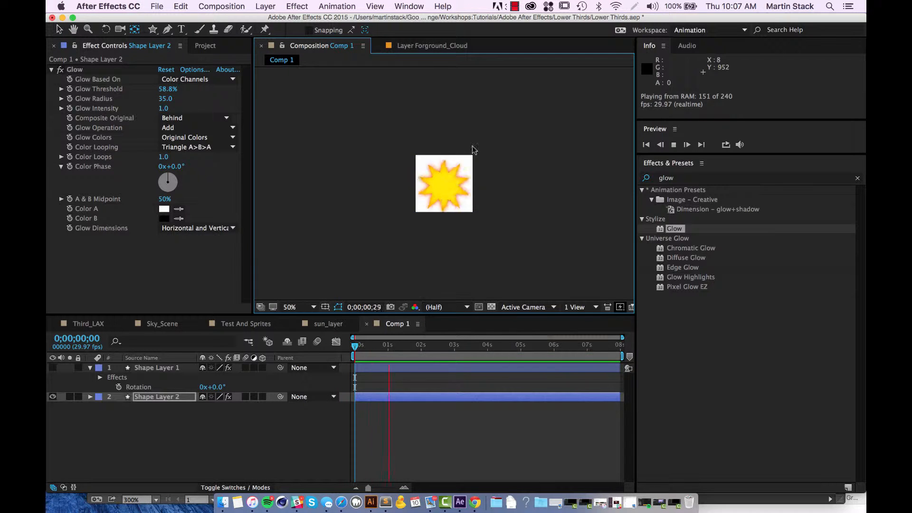
Try shifting the star's anchor point partway through the animation, preview the rotation, and undo the shift.
{"action": "left_click", "coordinate": [444, 184]}
{"action": "left_click_drag", "start_coordinate": [444, 184], "coordinate": [437, 173]}
{"action": "key", "text": "space"}
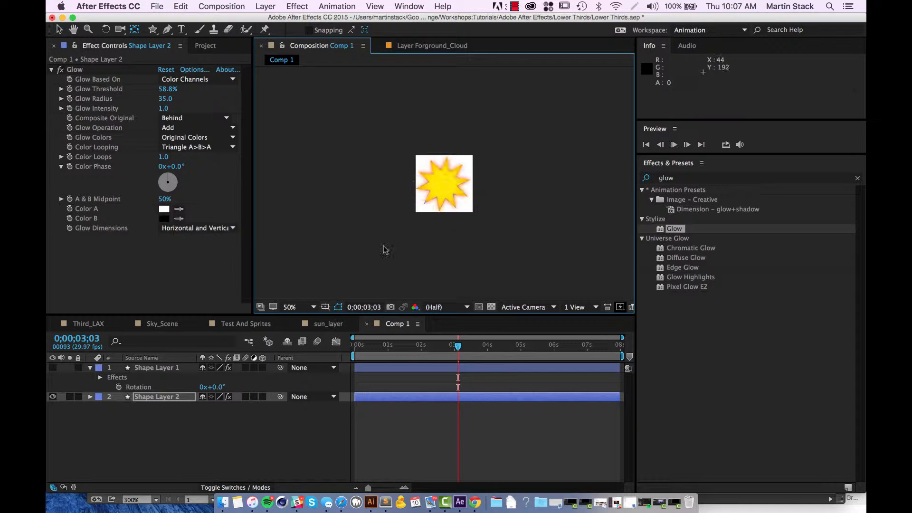
{"action": "key", "text": "space"}
{"action": "key", "text": "space"}
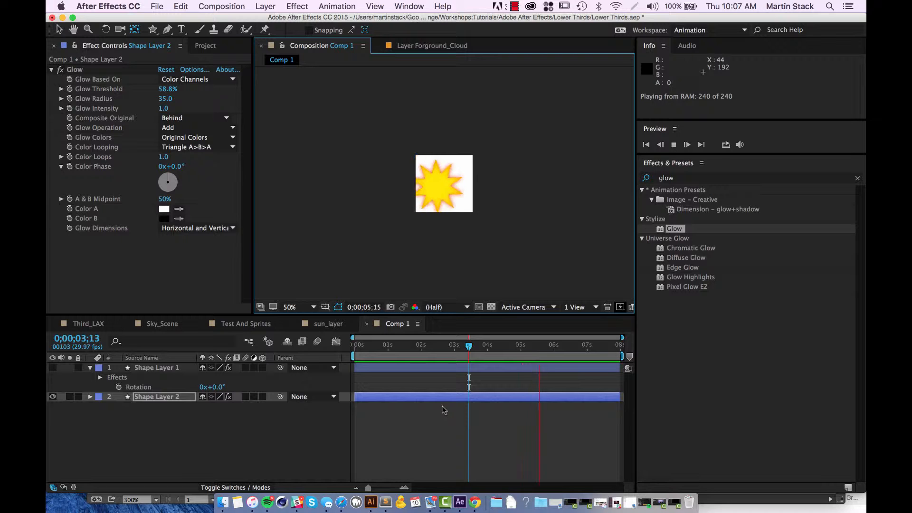
{"action": "key", "text": "space"}
{"action": "key", "text": "super+z"}
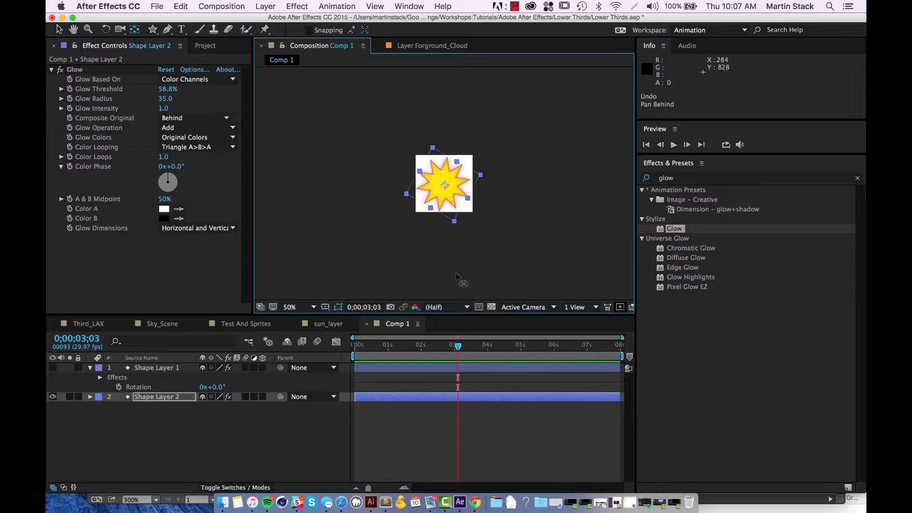
Return to the first frame and fine-tune the anchor point onto the star's centre.
{"action": "key", "text": "Home"}
{"action": "left_click_drag", "start_coordinate": [444, 184], "coordinate": [444, 183]}
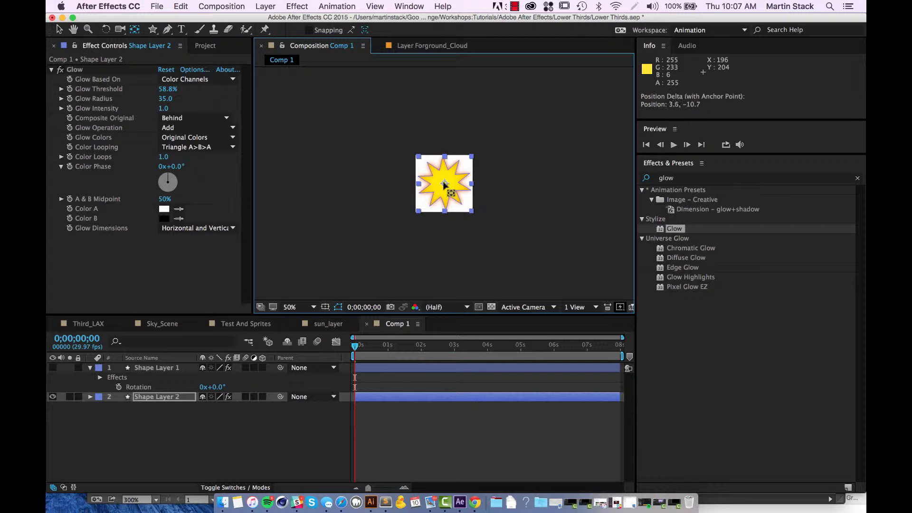
{"action": "left_click_drag", "start_coordinate": [443, 186], "coordinate": [442, 188]}
{"action": "scroll", "coordinate": [442, 187], "scroll_direction": "up", "scroll_amount": 2}
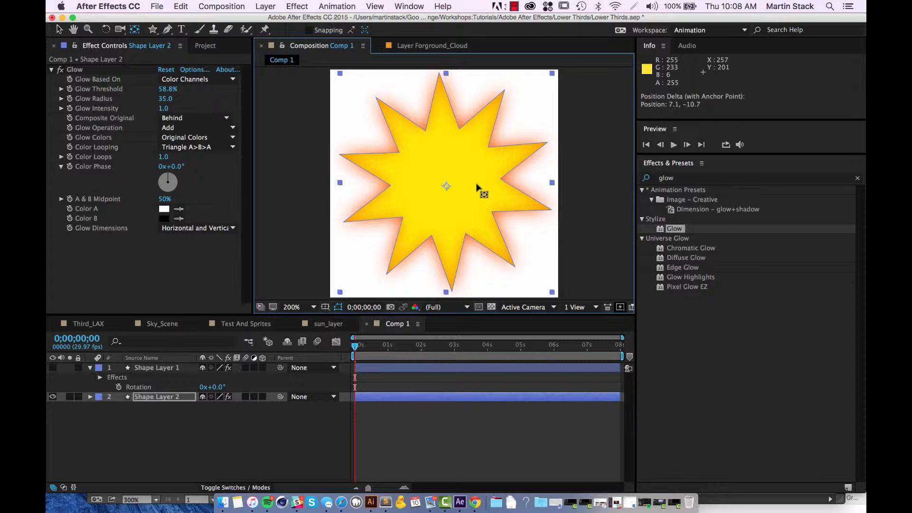
{"action": "scroll", "coordinate": [478, 187], "scroll_direction": "down", "scroll_amount": 4}
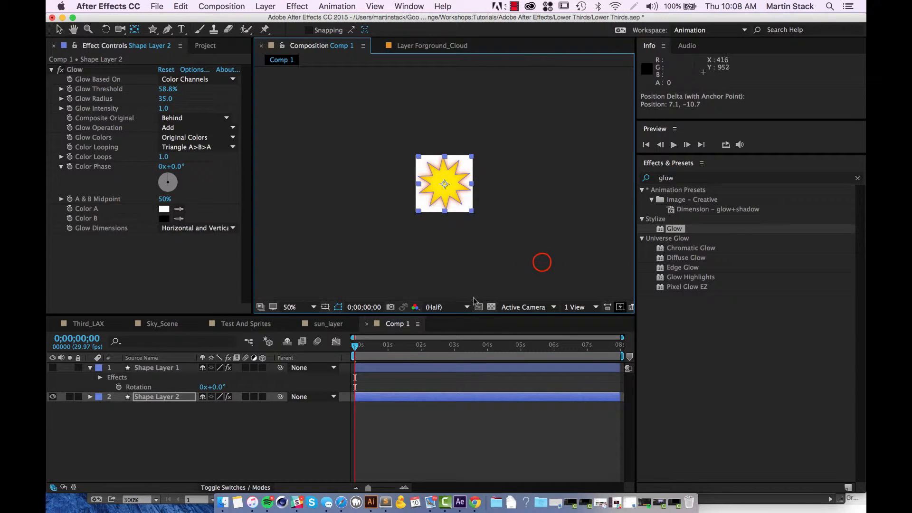
Show the circle on Shape Layer 1 again and preview the sun's rotation.
{"action": "left_click", "coordinate": [89, 448]}
{"action": "left_click", "coordinate": [54, 367]}
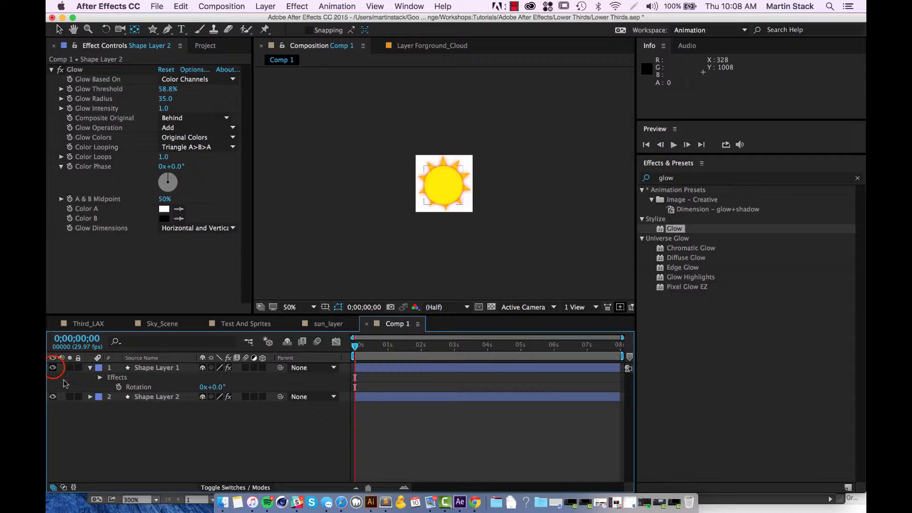
{"action": "key", "text": "space"}
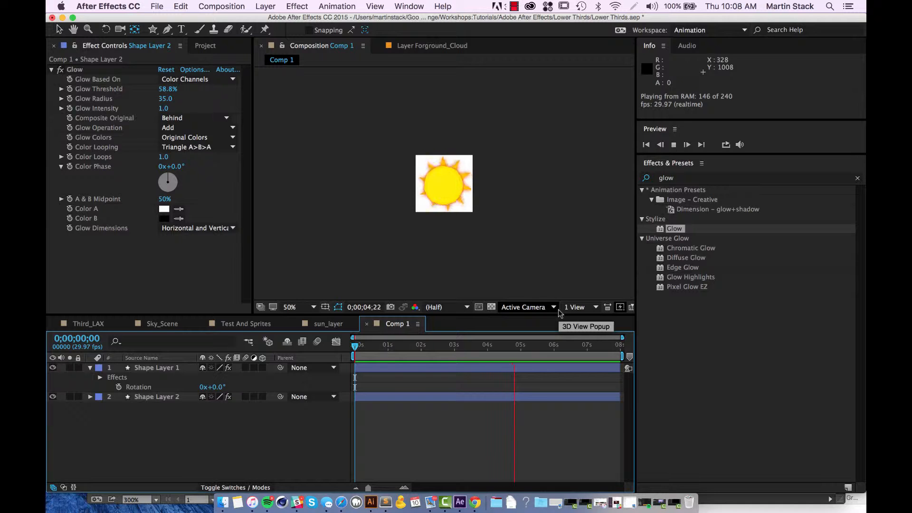
{"action": "key", "text": "space"}
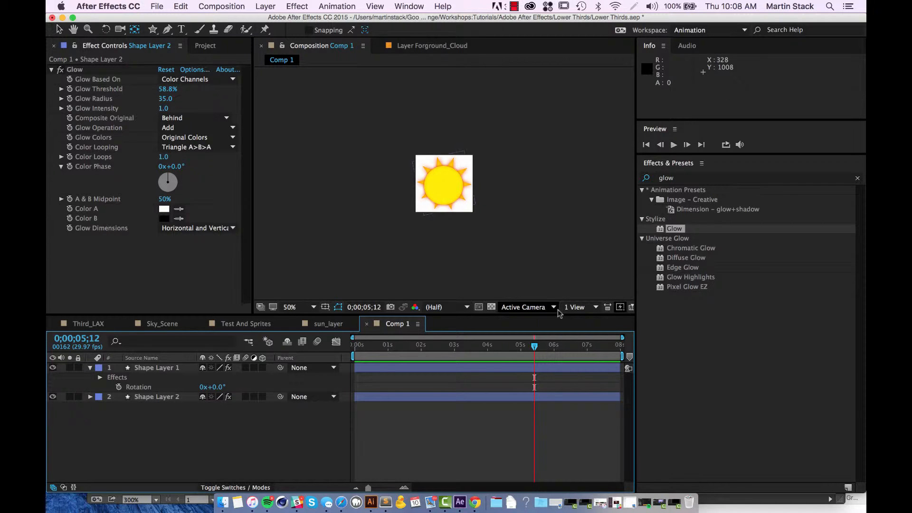
Reveal the position of Shape Layer 1 and undo its last value change.
{"action": "left_click", "coordinate": [177, 367]}
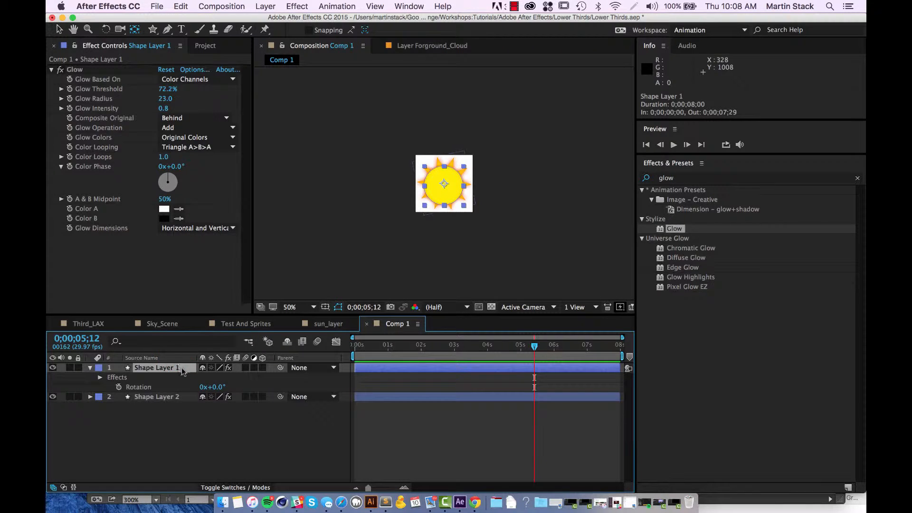
{"action": "key", "text": "p"}
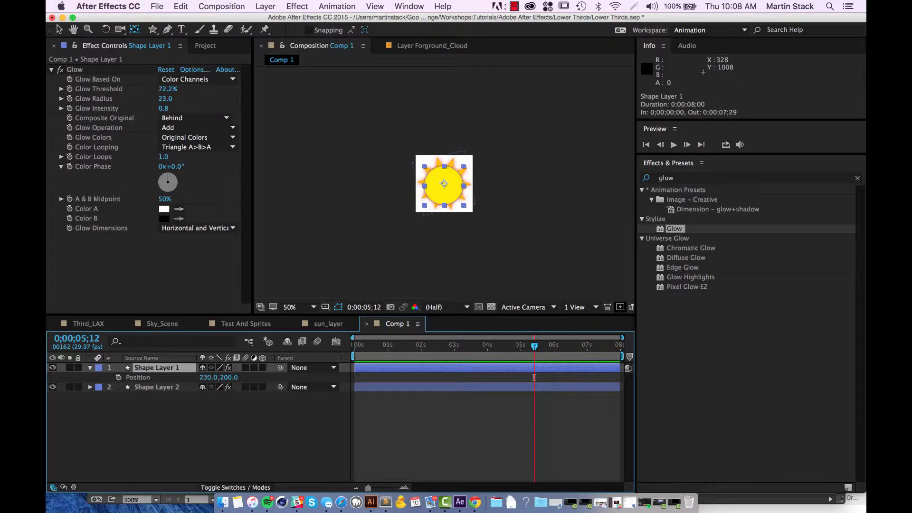
{"action": "key", "text": "super+z"}
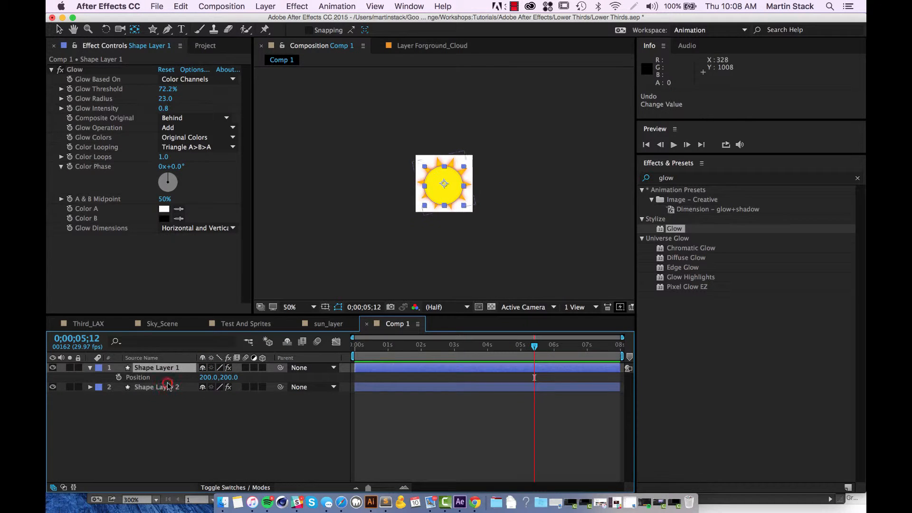
Set the position of Shape Layer 2 to 200, 200 and preview the sun's rotation.
{"action": "left_click", "coordinate": [168, 385]}
{"action": "key", "text": "p"}
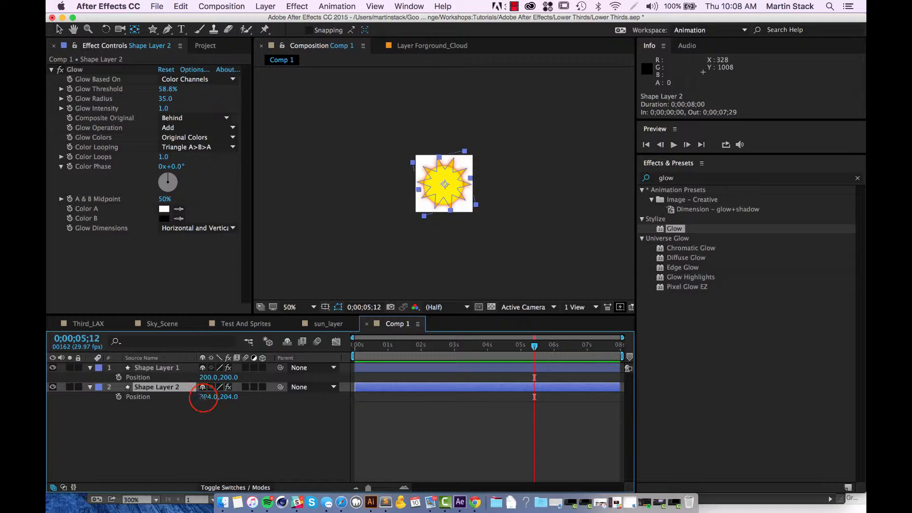
{"action": "left_click", "coordinate": [208, 397]}
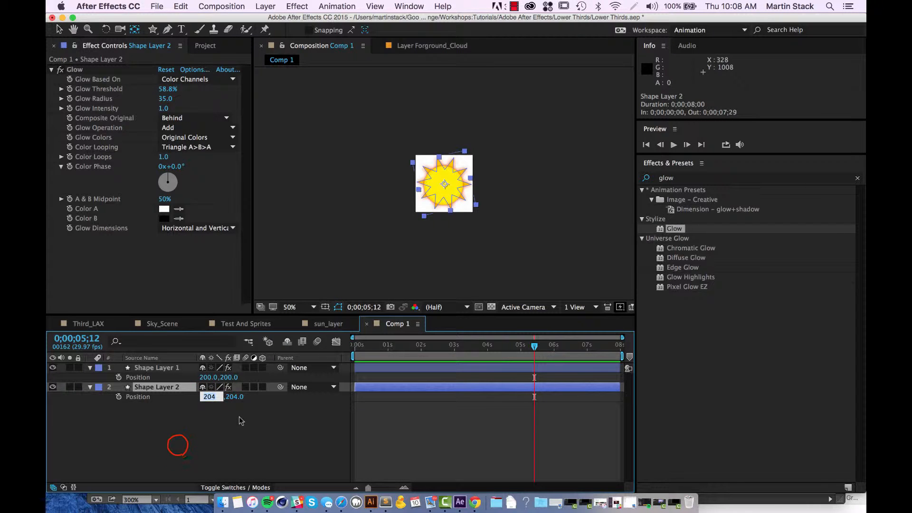
{"action": "left_click", "coordinate": [178, 445]}
{"action": "left_click", "coordinate": [208, 395]}
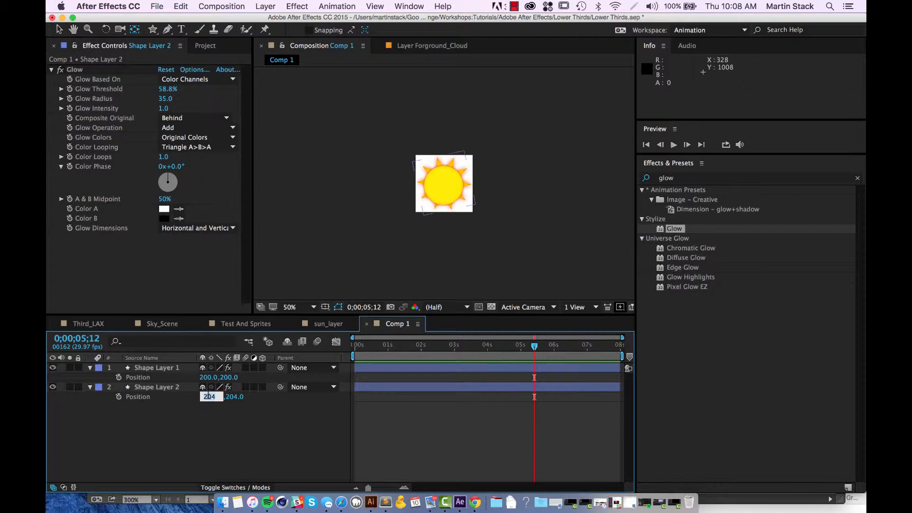
{"action": "type", "text": "200"}
{"action": "key", "text": "Tab"}
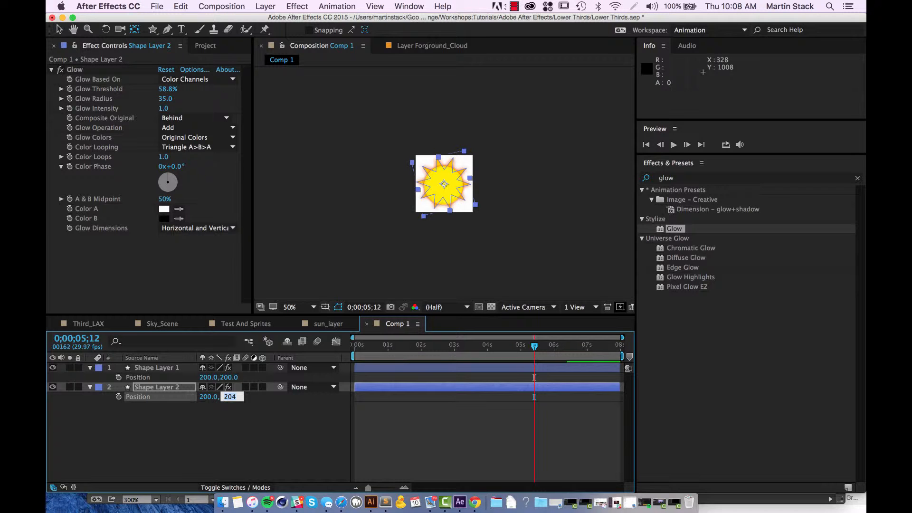
{"action": "type", "text": "200"}
{"action": "key", "text": "Return"}
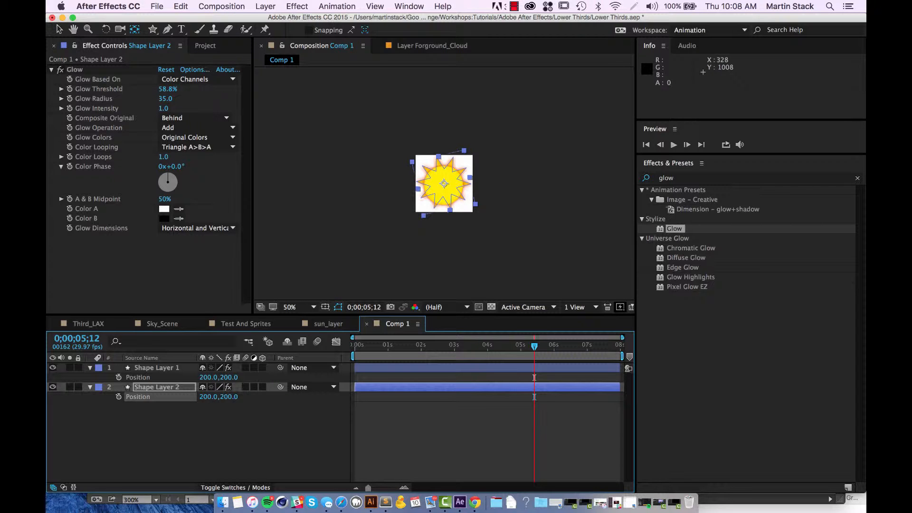
{"action": "left_click", "coordinate": [206, 425]}
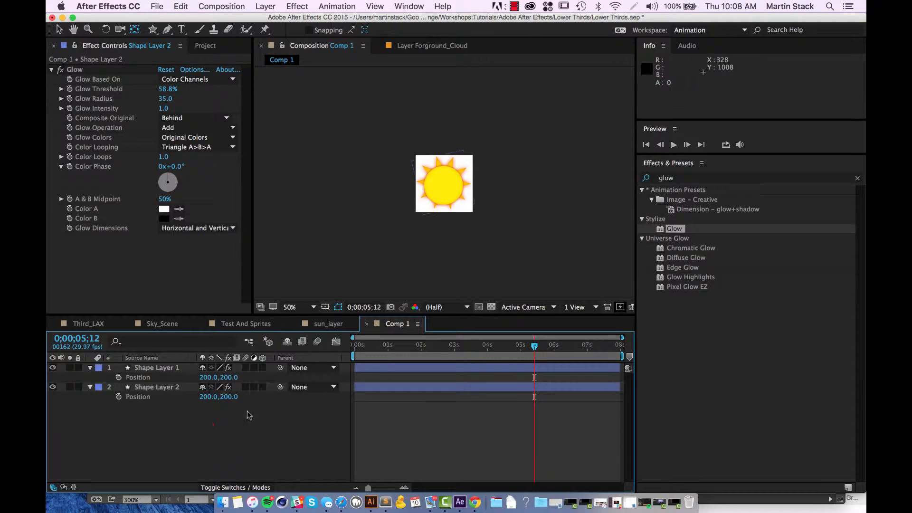
{"action": "key", "text": "space"}
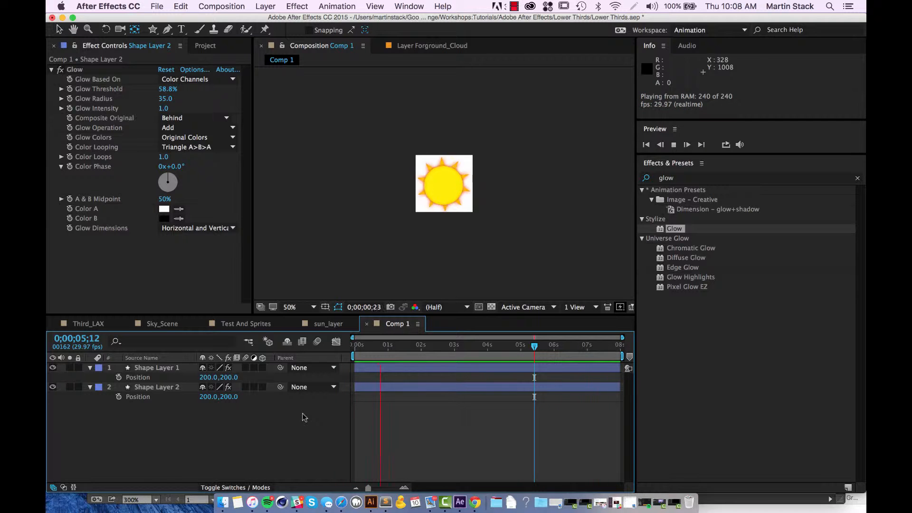
Nudge the circle on Shape Layer 1 to position 206, 186 and preview the animation.
{"action": "left_click", "coordinate": [208, 377]}
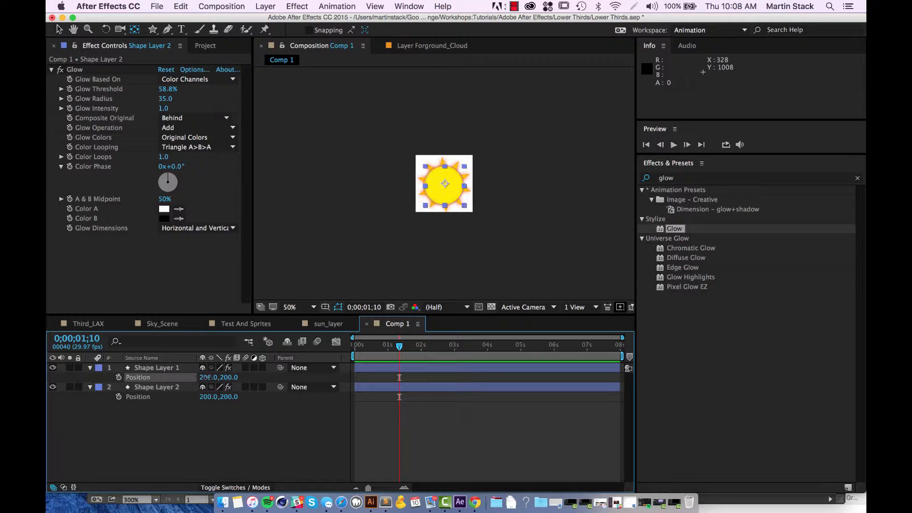
{"action": "left_click", "coordinate": [205, 396]}
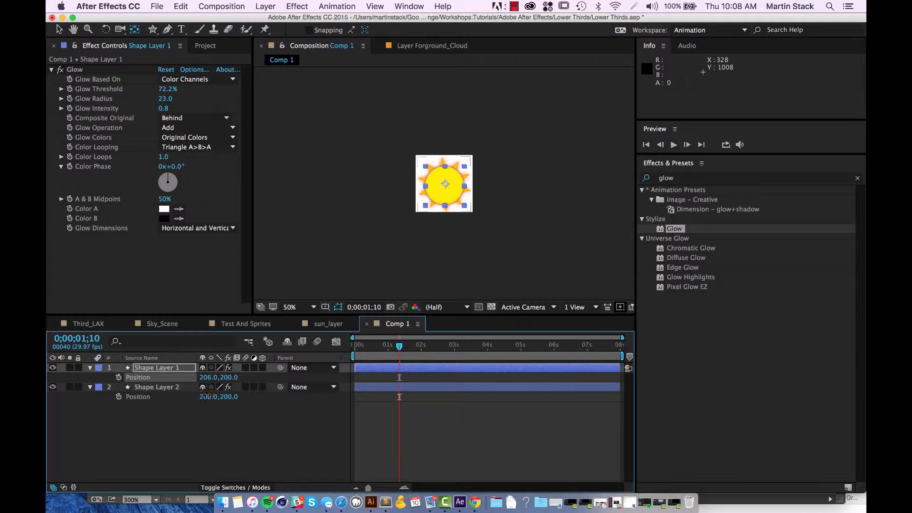
{"action": "left_click_drag", "start_coordinate": [206, 396], "coordinate": [223, 379]}
{"action": "key", "text": "super+z"}
{"action": "key", "text": "space"}
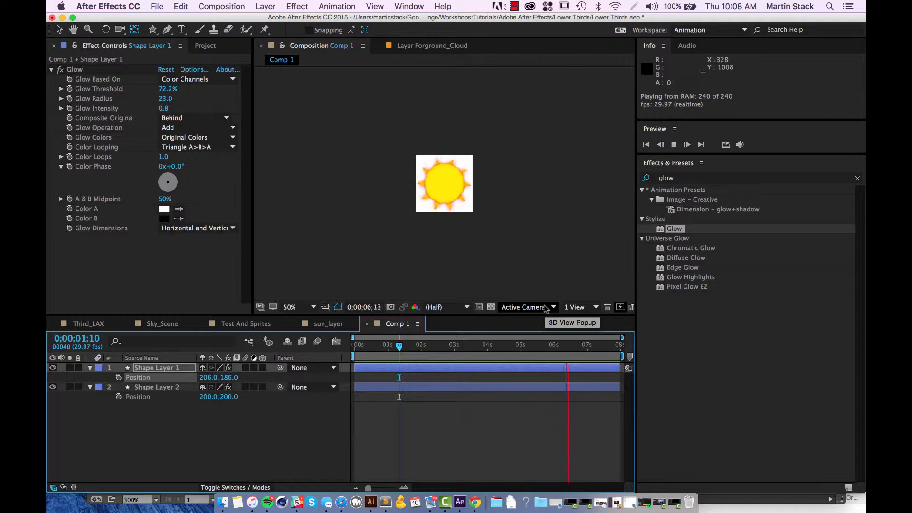
{"action": "key", "text": "space"}
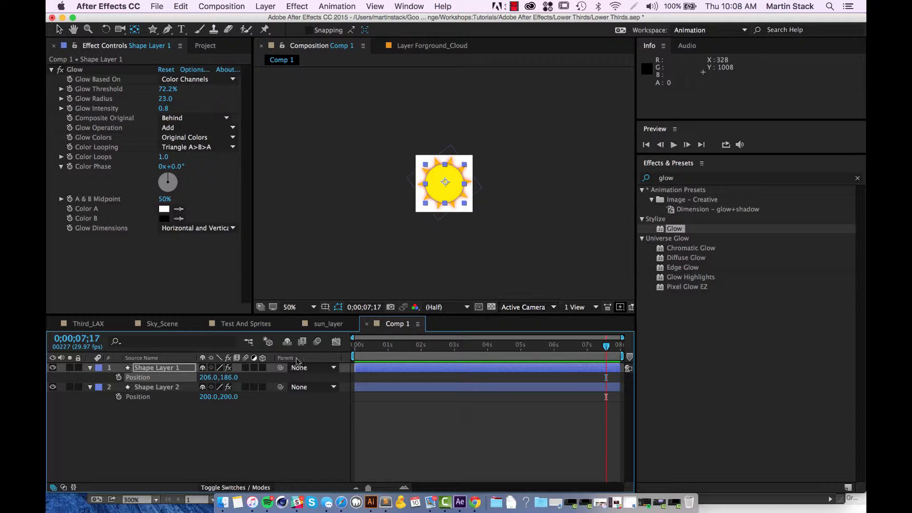
Rename the Comp 1 composition in the project as Sun.
{"action": "left_click", "coordinate": [205, 45]}
{"action": "right_click", "coordinate": [81, 192]}
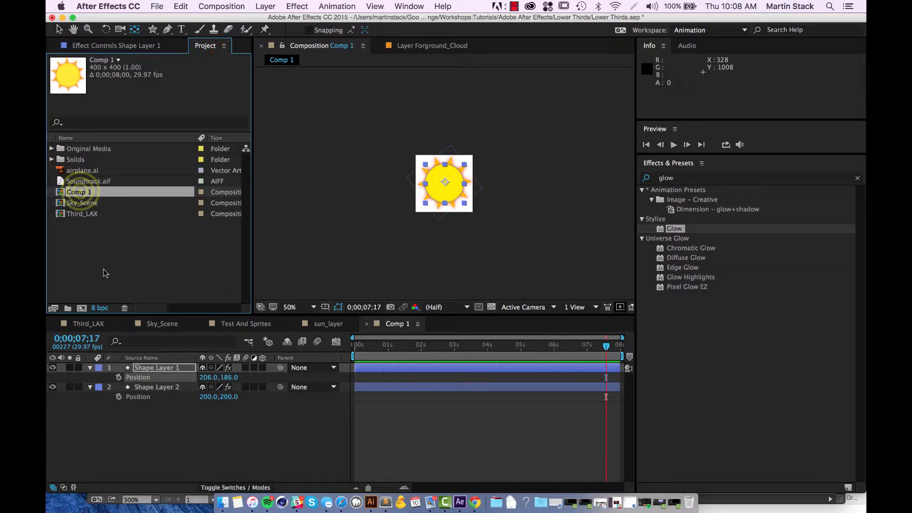
{"action": "left_click", "coordinate": [149, 323]}
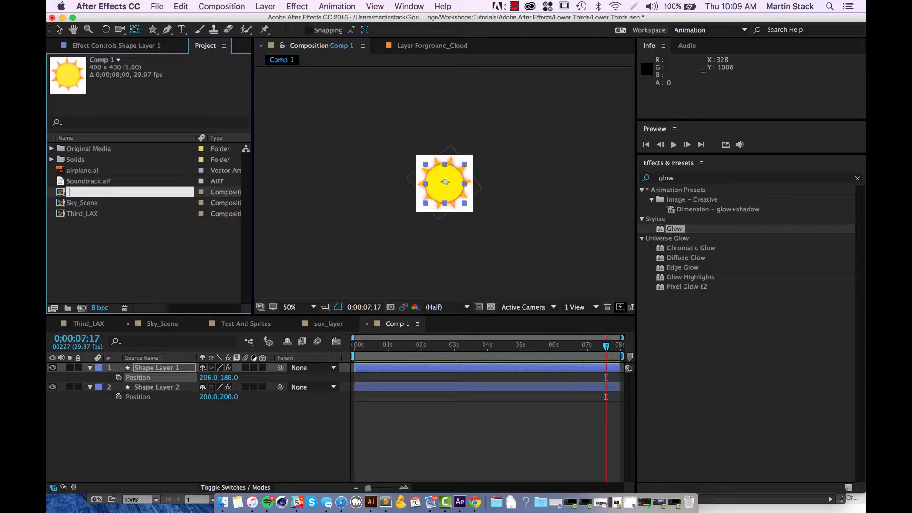
{"action": "type", "text": "Sun"}
{"action": "key", "text": "Return"}
{"action": "left_click", "coordinate": [198, 275]}
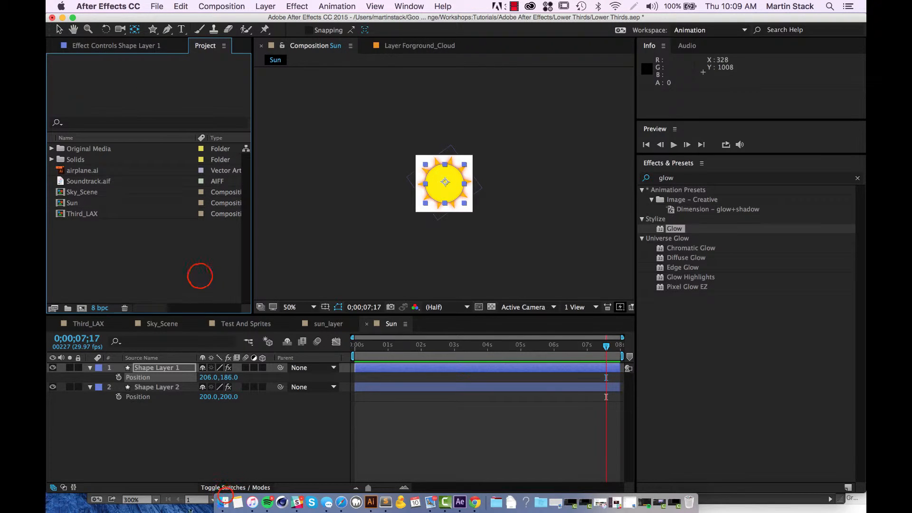
Close the timeline of the old sun_layer composition and return to the Sun composition.
{"action": "left_click", "coordinate": [226, 497]}
{"action": "left_click", "coordinate": [141, 452]}
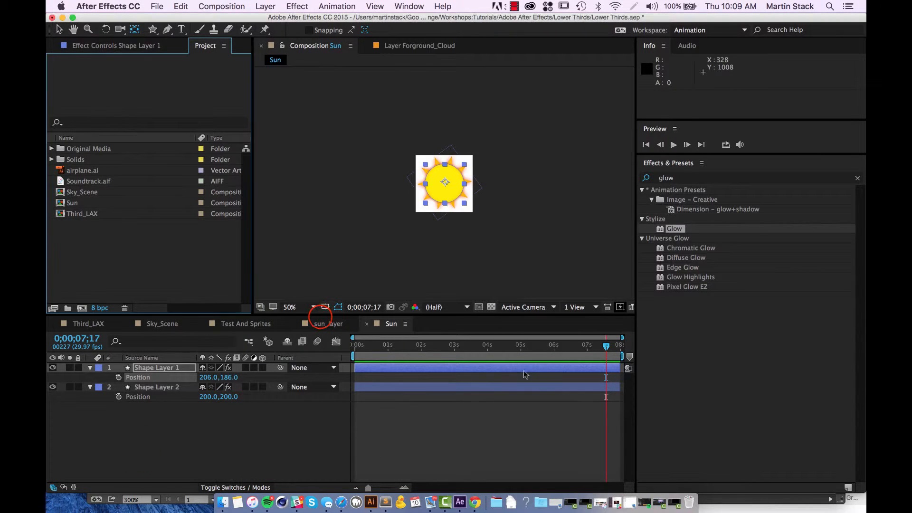
{"action": "left_click", "coordinate": [320, 318]}
{"action": "left_click", "coordinate": [238, 324]}
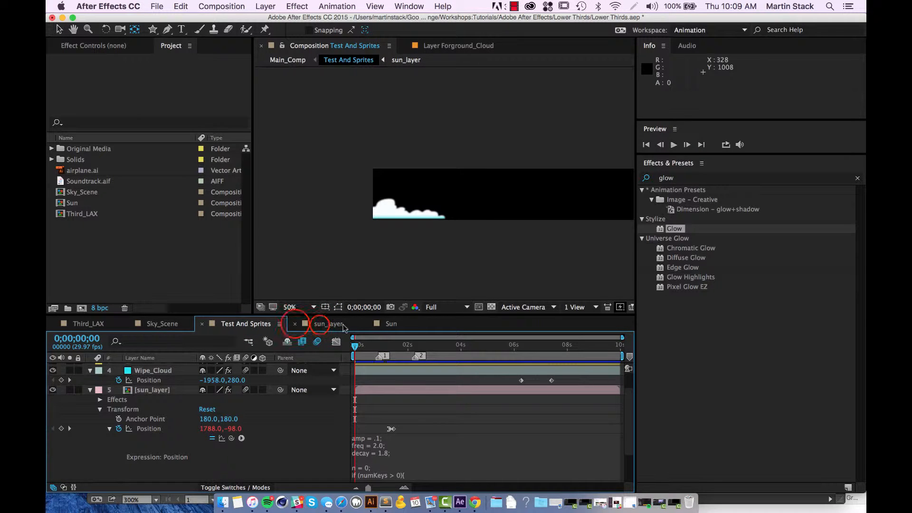
{"action": "left_click", "coordinate": [326, 323]}
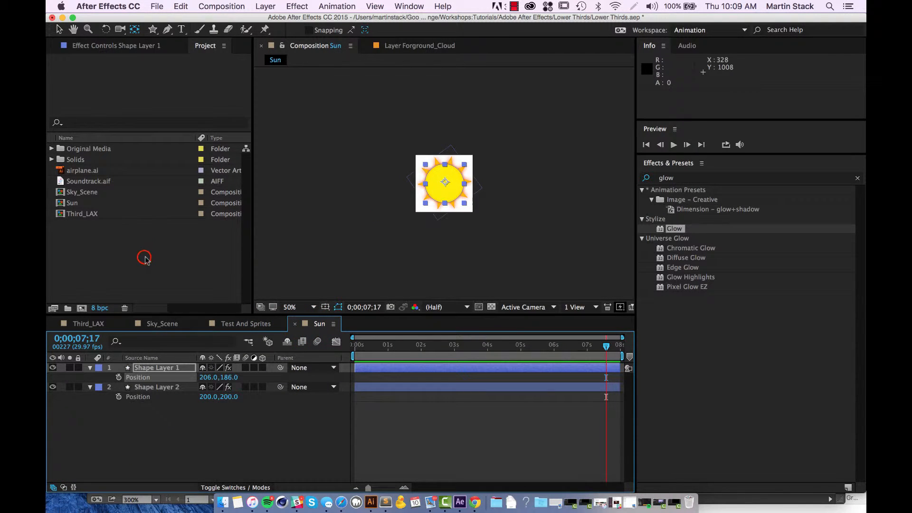
{"action": "left_click", "coordinate": [147, 239]}
Open the Sky_Scene composition and preview its animation.
{"action": "left_click", "coordinate": [146, 321]}
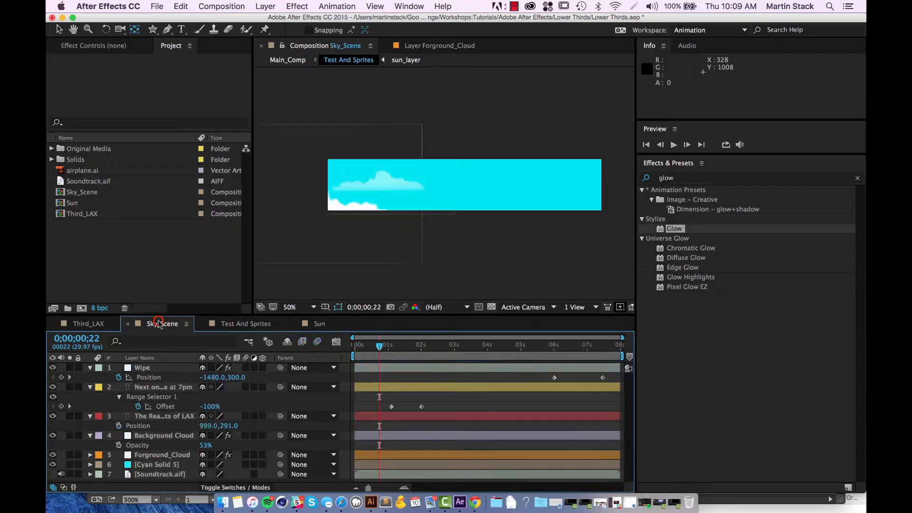
{"action": "key", "text": "space"}
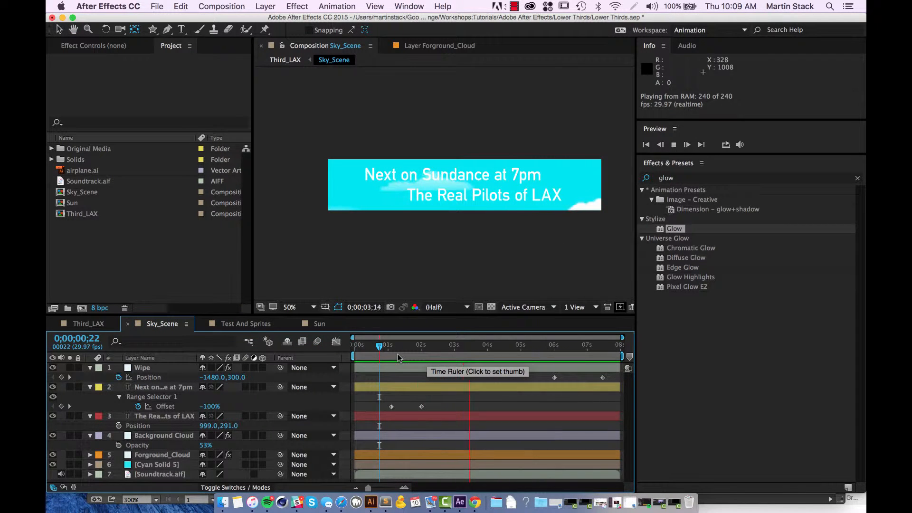
{"action": "key", "text": "space"}
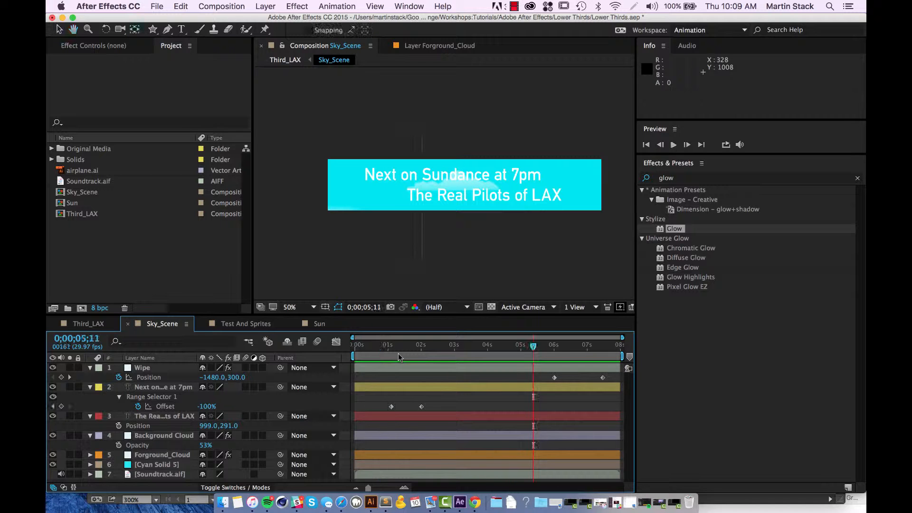
{"action": "scroll", "coordinate": [434, 299], "scroll_direction": "down", "scroll_amount": 3}
{"action": "scroll", "coordinate": [435, 298], "scroll_direction": "up", "scroll_amount": 3}
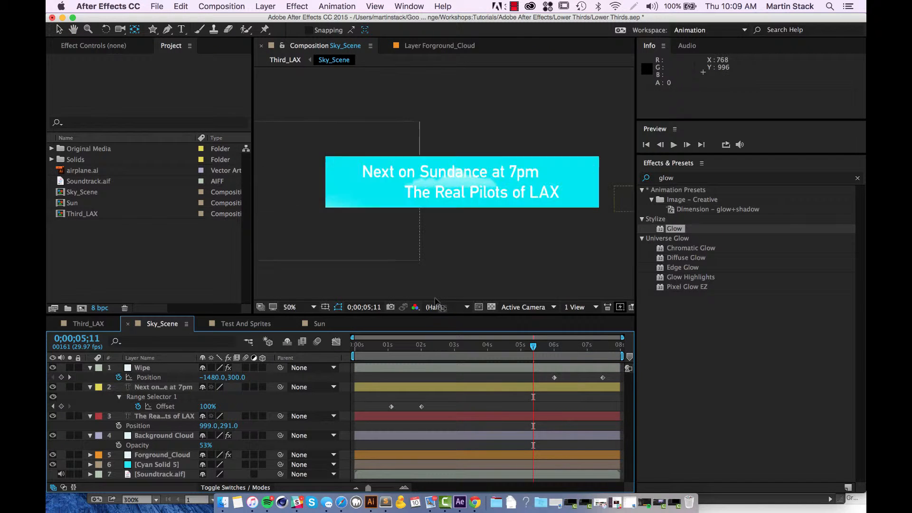
Enlarge the timeline area, mute the Soundtrack.aif layer, and preview Sky_Scene from the first frame.
{"action": "left_click", "coordinate": [625, 325]}
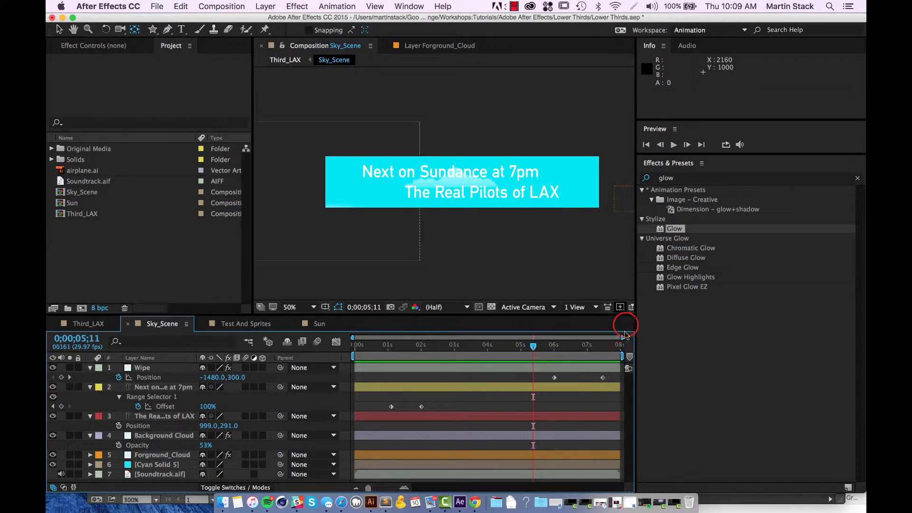
{"action": "left_click_drag", "start_coordinate": [182, 316], "coordinate": [180, 257]}
{"action": "left_click", "coordinate": [61, 414]}
{"action": "left_click", "coordinate": [533, 285]}
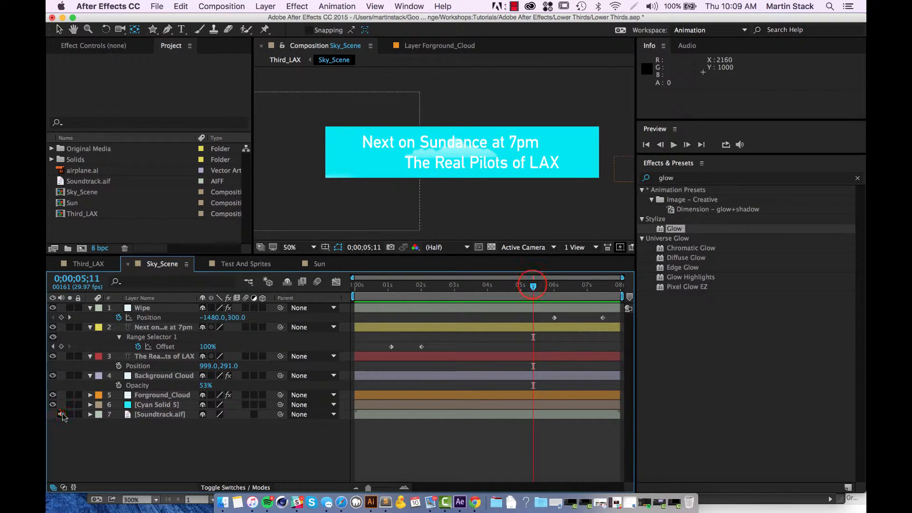
{"action": "left_click_drag", "start_coordinate": [533, 285], "coordinate": [398, 286]}
{"action": "key", "text": "Home"}
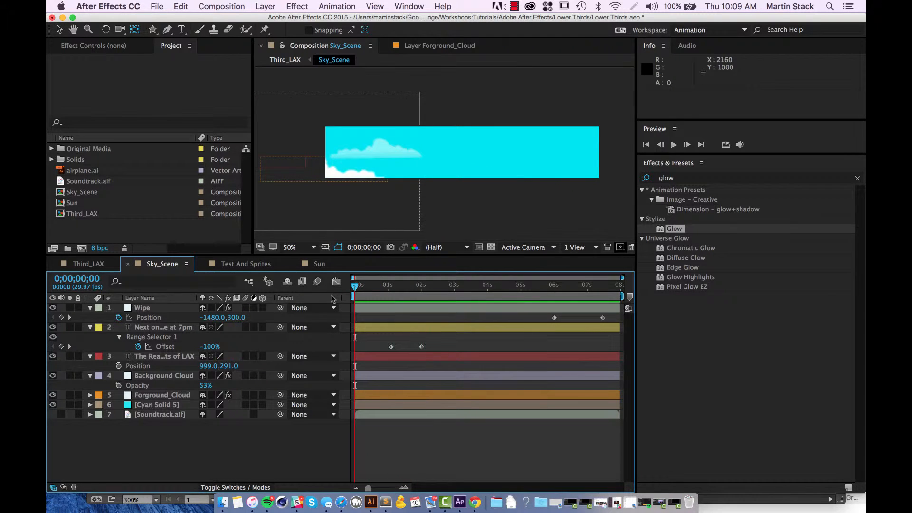
{"action": "key", "text": "space"}
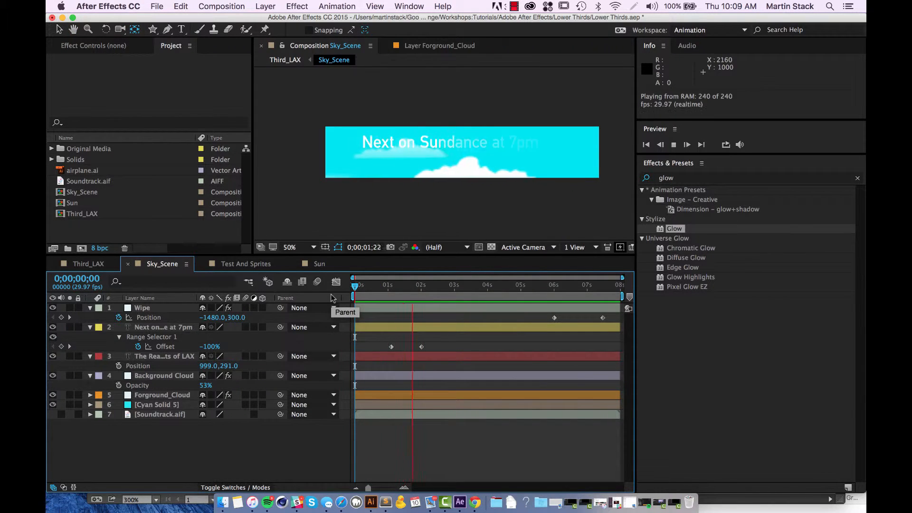
{"action": "key", "text": "space"}
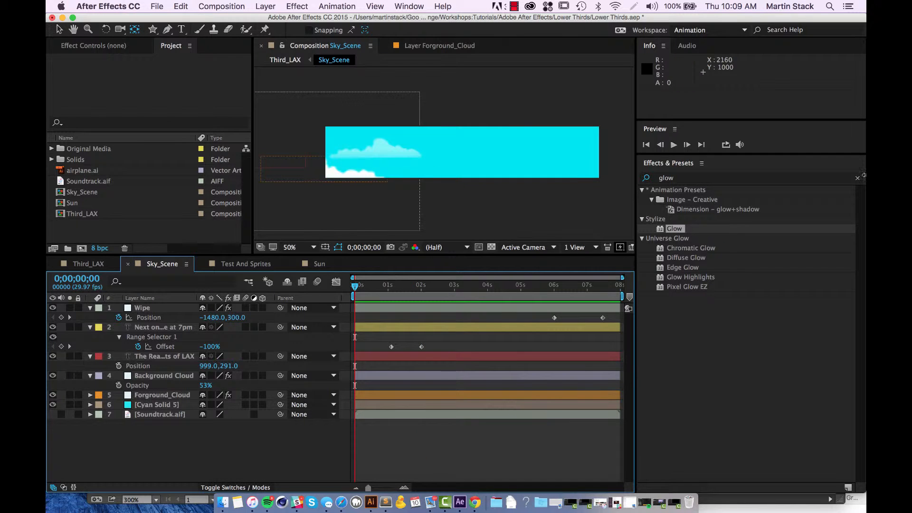
Add the Sun composition as the uppermost layer of Sky_Scene and scale it to 63%.
{"action": "left_click", "coordinate": [76, 205]}
{"action": "left_click_drag", "start_coordinate": [76, 204], "coordinate": [142, 304]}
{"action": "left_click", "coordinate": [143, 426]}
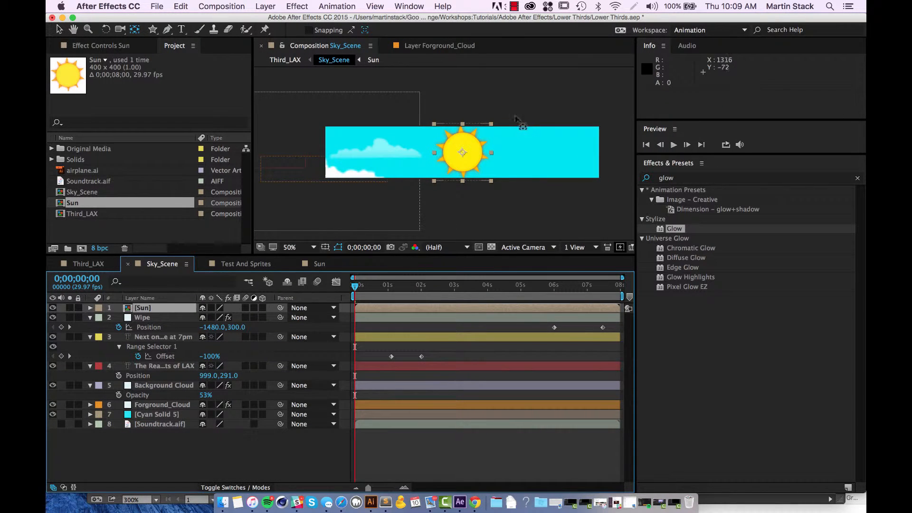
{"action": "key", "text": "s"}
{"action": "left_click_drag", "start_coordinate": [216, 318], "coordinate": [195, 328]}
{"action": "left_click", "coordinate": [156, 468]}
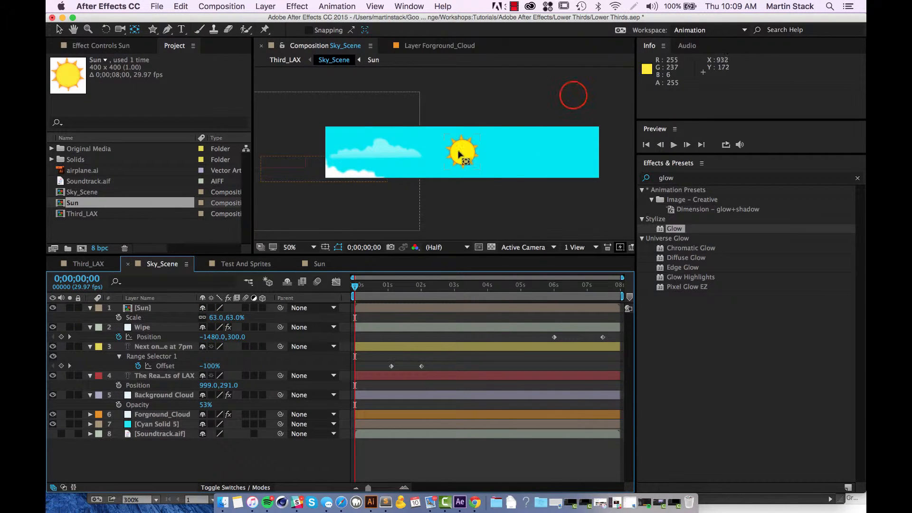
Move the sun with the Selection tool out of frame, just above the right end of the sky banner.
{"action": "key", "text": "v"}
{"action": "left_click", "coordinate": [573, 95]}
{"action": "left_click_drag", "start_coordinate": [470, 157], "coordinate": [569, 107]}
{"action": "left_click", "coordinate": [224, 453]}
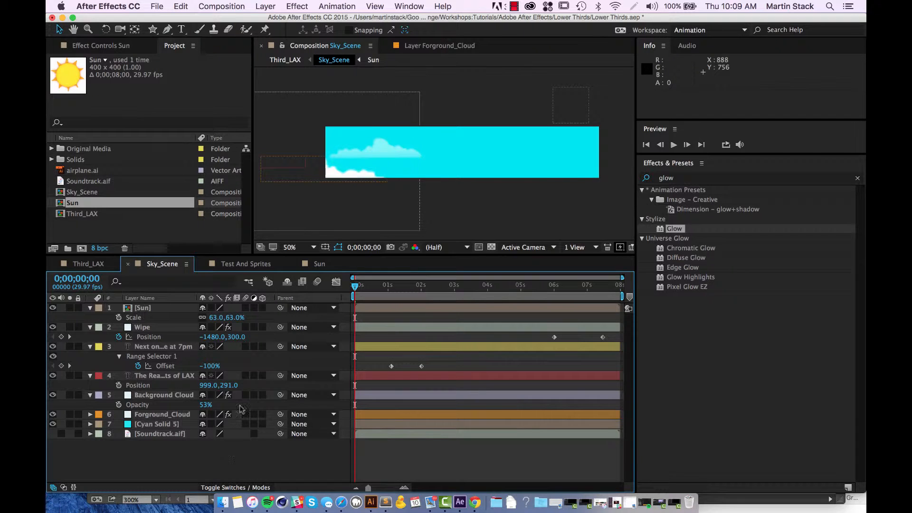
Clear the windows covering the desktop and open the bounce expression file in TextEdit.
{"action": "left_click_drag", "start_coordinate": [250, 19], "coordinate": [281, 80]}
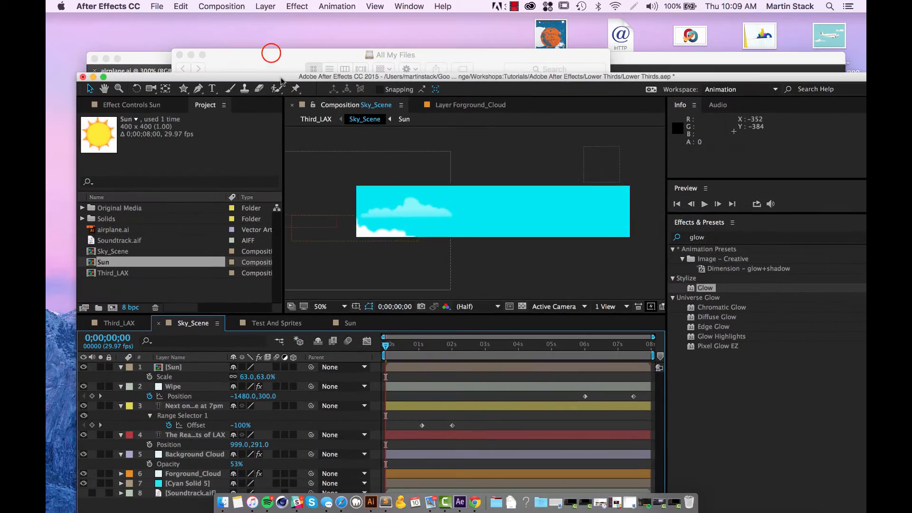
{"action": "left_click", "coordinate": [272, 54]}
{"action": "left_click", "coordinate": [191, 55]}
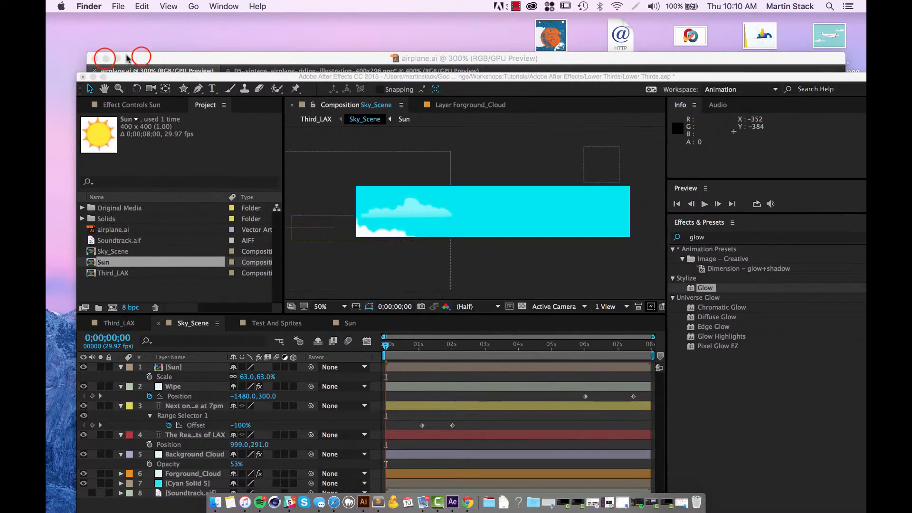
{"action": "left_click", "coordinate": [141, 57]}
{"action": "left_click", "coordinate": [105, 58]}
{"action": "left_click_drag", "start_coordinate": [144, 77], "coordinate": [335, 300]}
{"action": "double_click", "coordinate": [550, 101]}
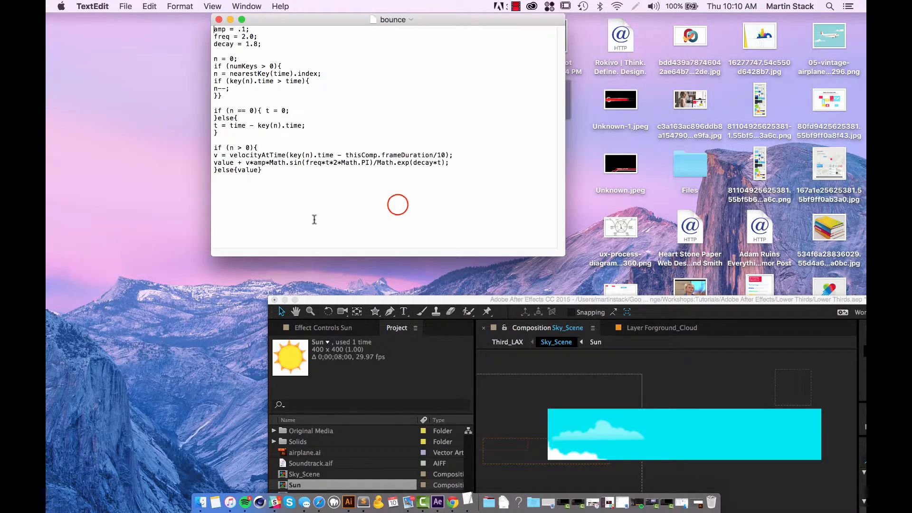
Copy the entire bounce expression text, switch back to After Effects, and reveal the Sun layer's Position property in Sky_Scene.
{"action": "key", "text": "super+a"}
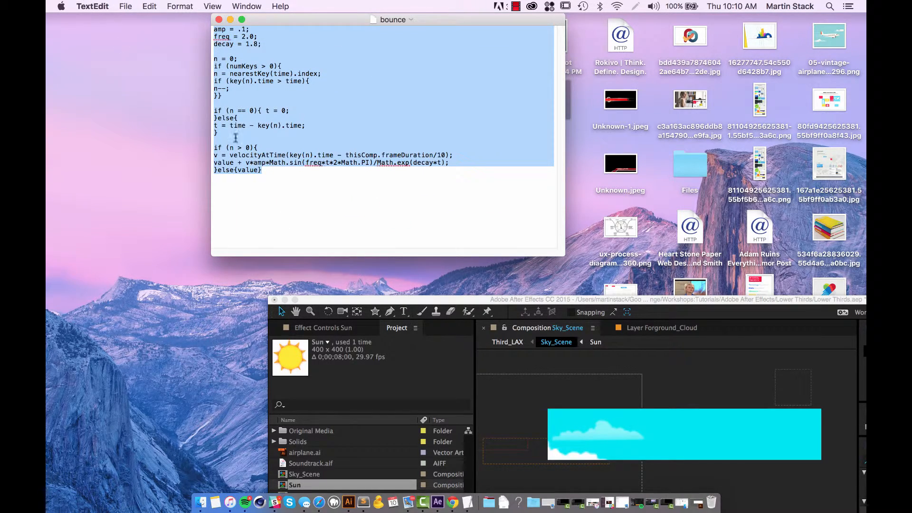
{"action": "left_click_drag", "start_coordinate": [407, 300], "coordinate": [199, 4]}
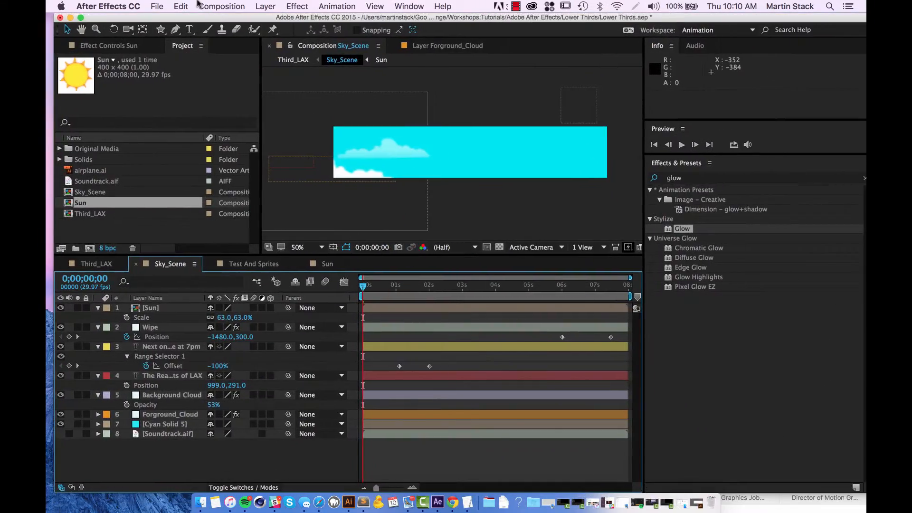
{"action": "left_click", "coordinate": [150, 310]}
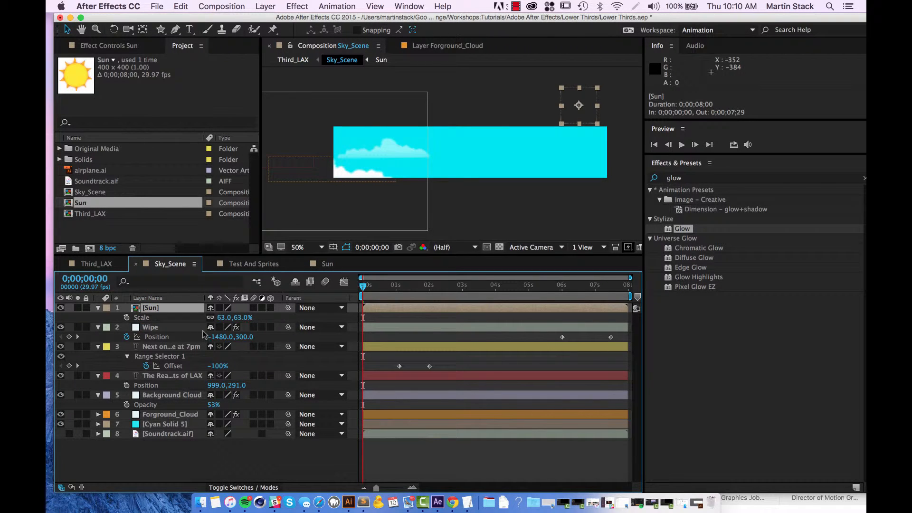
{"action": "key", "text": "p"}
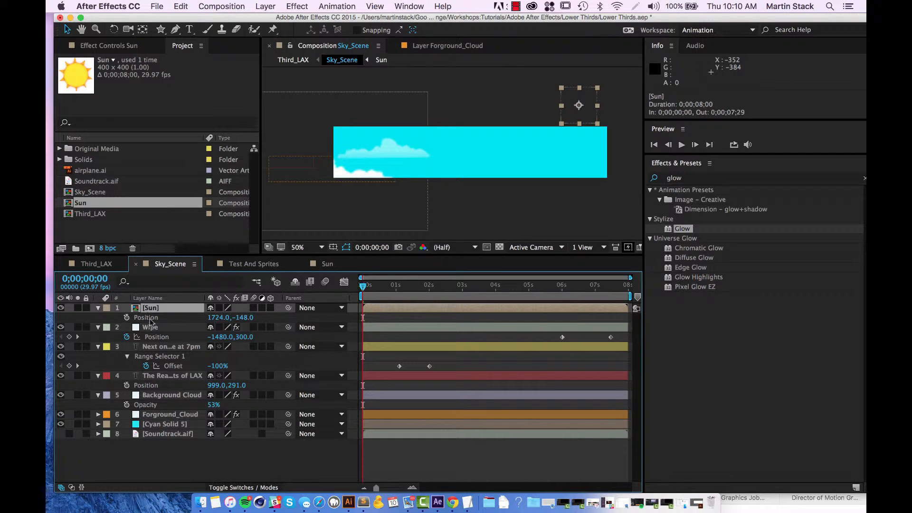
Try to paste the bounce code as an expression on the Sun layer's Position, and undo the entry.
{"action": "left_click", "coordinate": [128, 317], "text": "alt"}
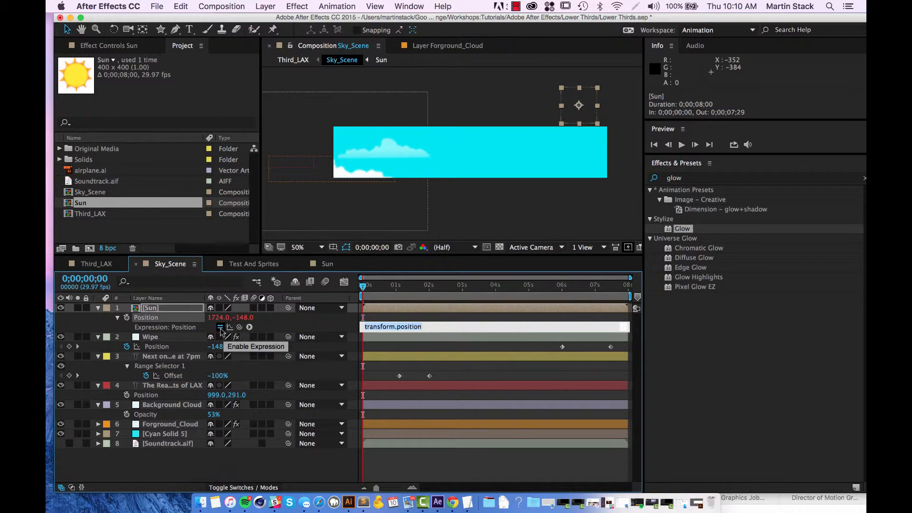
{"action": "left_click", "coordinate": [449, 329]}
{"action": "double_click", "coordinate": [449, 328]}
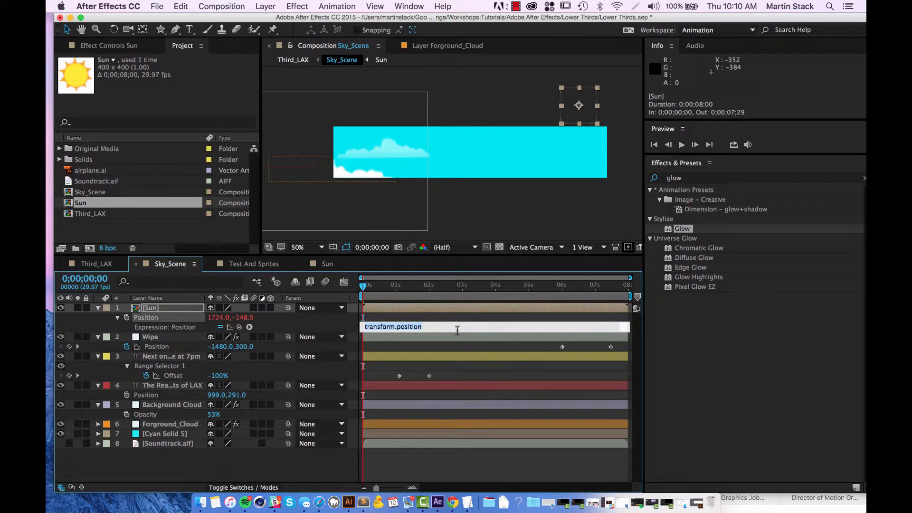
{"action": "key", "text": "super+v"}
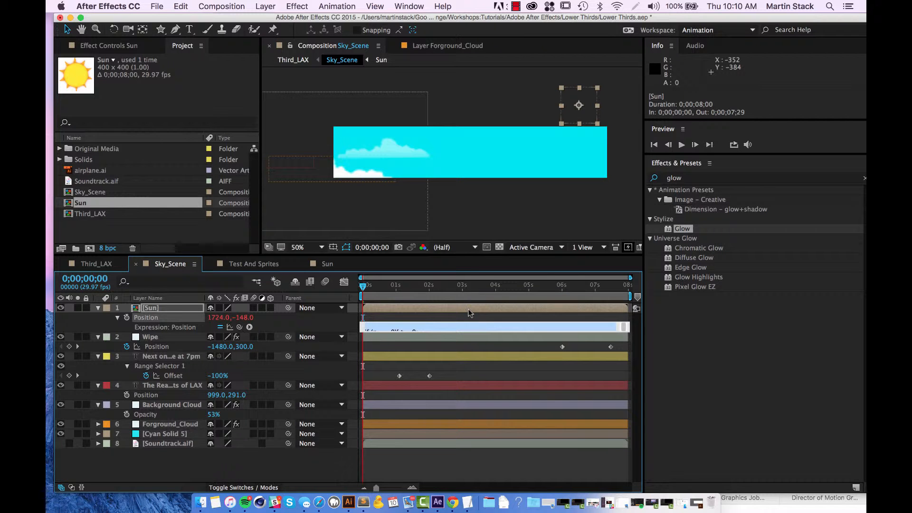
{"action": "key", "text": "Return"}
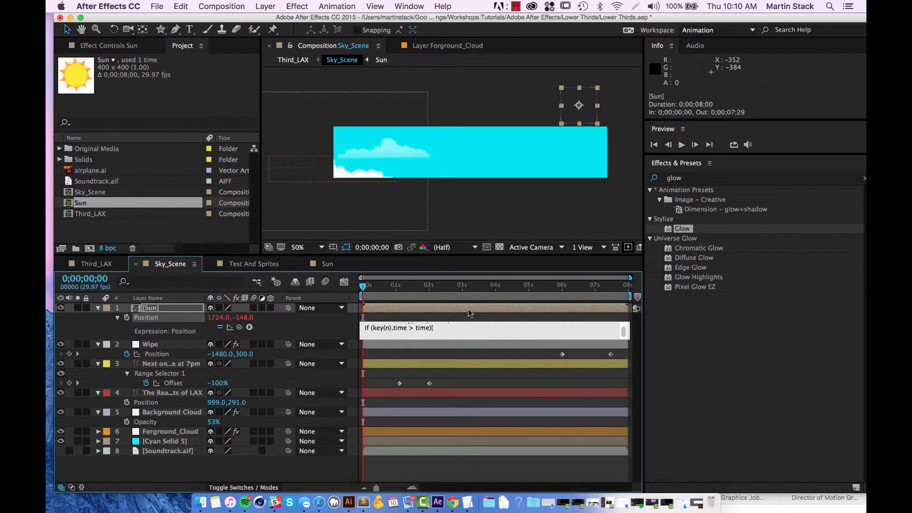
{"action": "key", "text": "BackSpace"}
{"action": "left_click", "coordinate": [164, 320]}
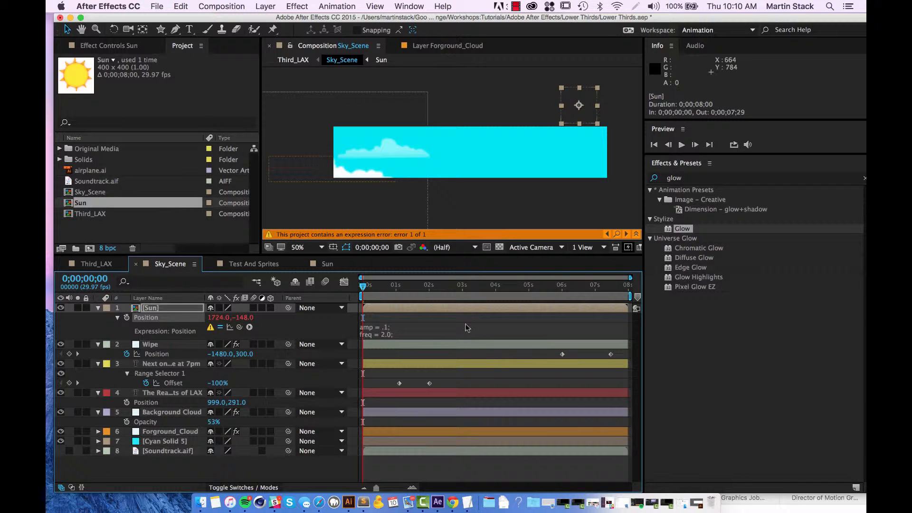
{"action": "key", "text": "super+z"}
Replace the Sun layer's default Position expression with the copied bounce code and preview the composition.
{"action": "left_click", "coordinate": [127, 319], "text": "alt"}
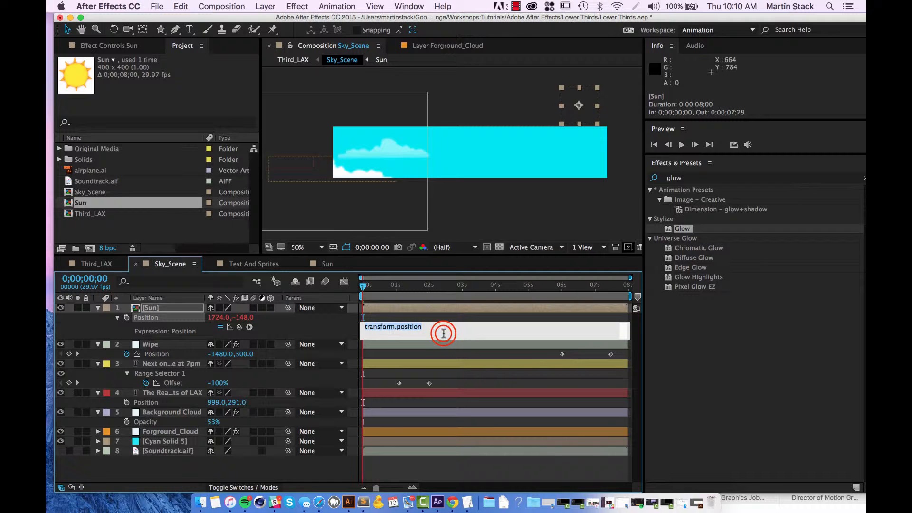
{"action": "key", "text": "super+v"}
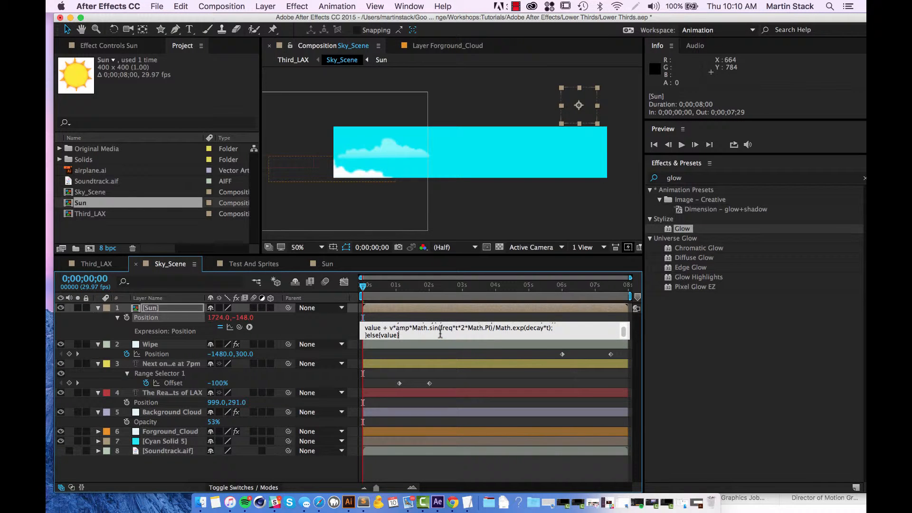
{"action": "left_click", "coordinate": [304, 331]}
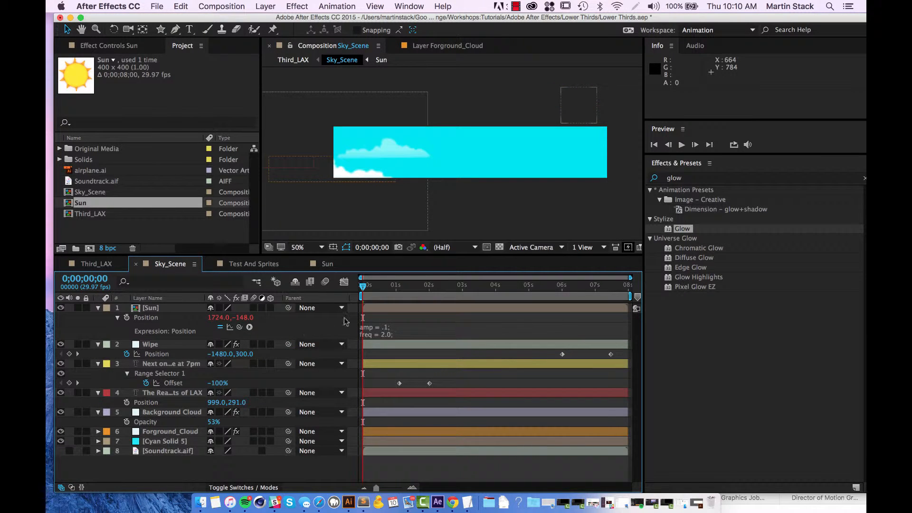
{"action": "key", "text": "space"}
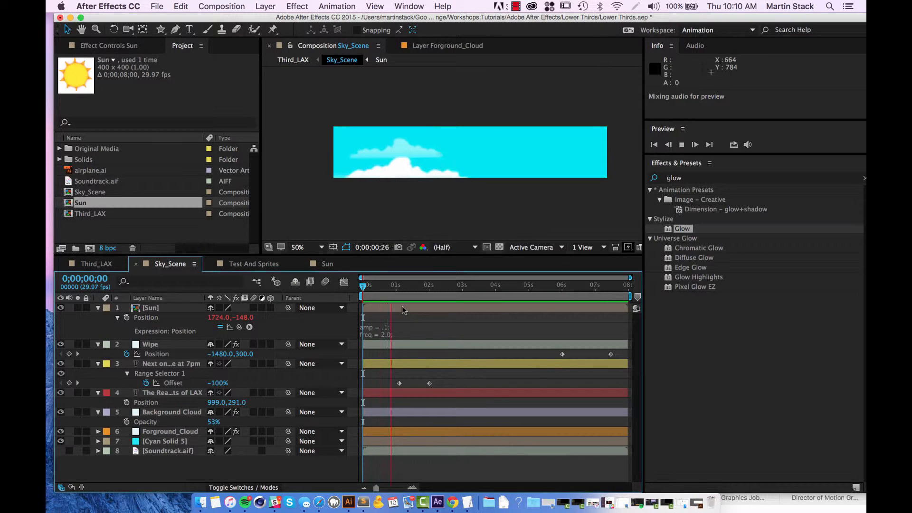
{"action": "key", "text": "space"}
Keyframe the Sun layer's Position at the first frame, and at 0;00;02;00 move the sun straight down into the banner to 1724, 156.
{"action": "left_click_drag", "start_coordinate": [419, 290], "coordinate": [363, 285]}
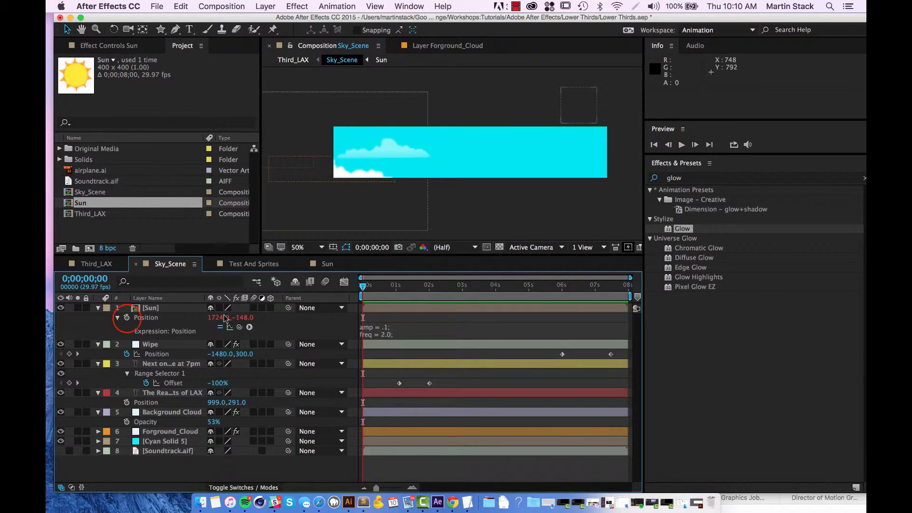
{"action": "left_click", "coordinate": [127, 318]}
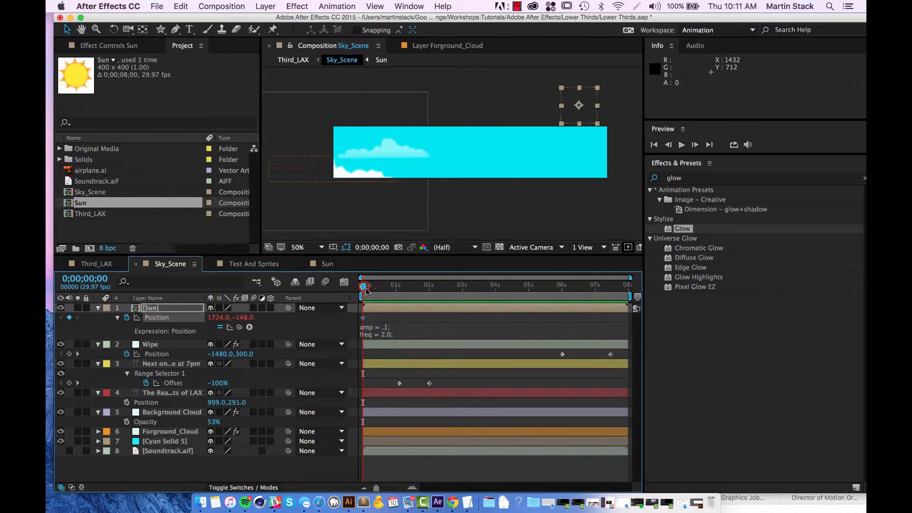
{"action": "left_click_drag", "start_coordinate": [366, 290], "coordinate": [429, 286]}
{"action": "left_click", "coordinate": [575, 108]}
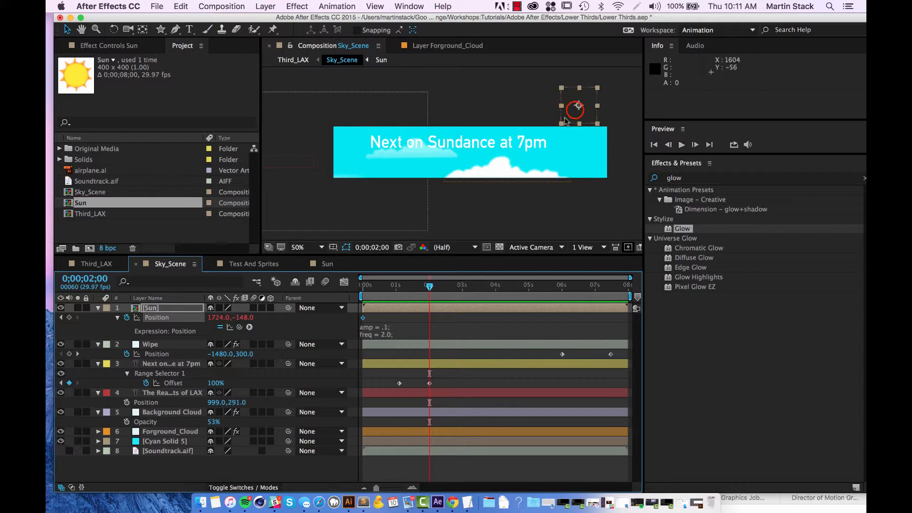
{"action": "left_click_drag", "start_coordinate": [565, 120], "coordinate": [576, 158]}
Preview the sun's drop and bounce in Sky_Scene from the first frame.
{"action": "left_click", "coordinate": [428, 286]}
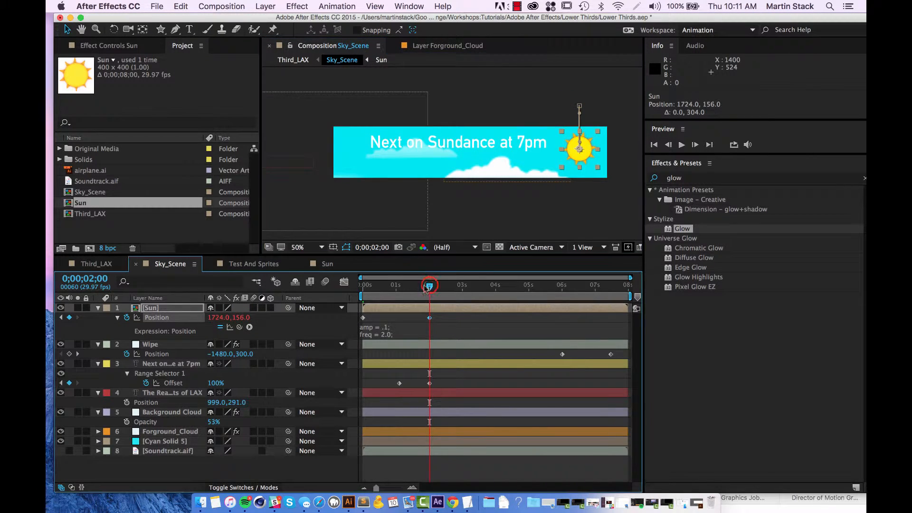
{"action": "left_click_drag", "start_coordinate": [426, 287], "coordinate": [363, 286]}
{"action": "key", "text": "space"}
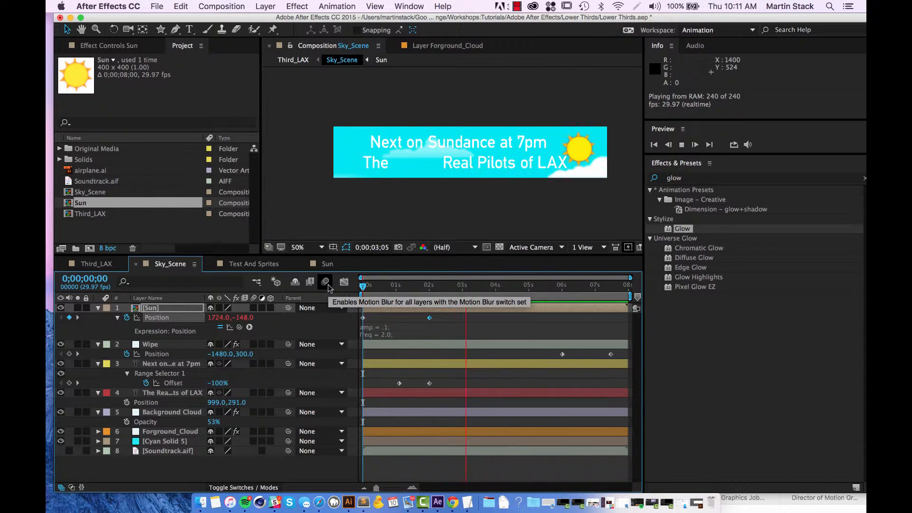
{"action": "key", "text": "space"}
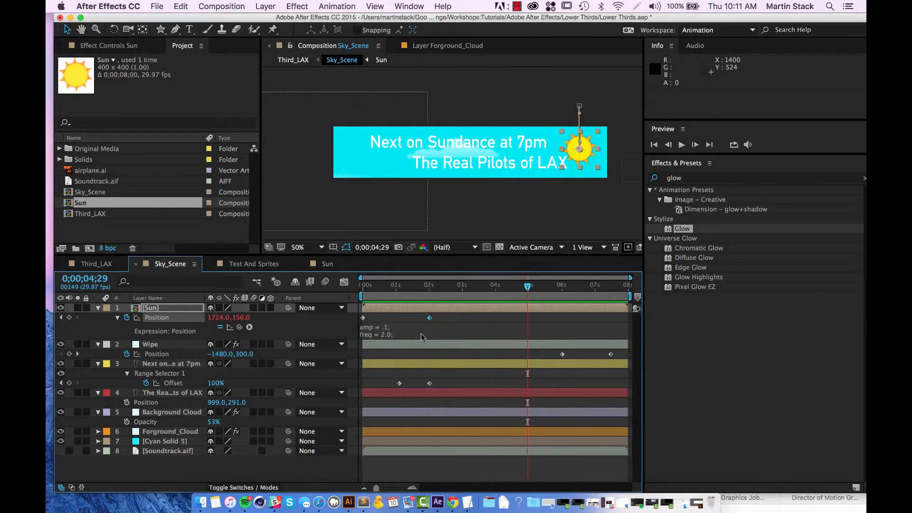
{"action": "left_click", "coordinate": [385, 330]}
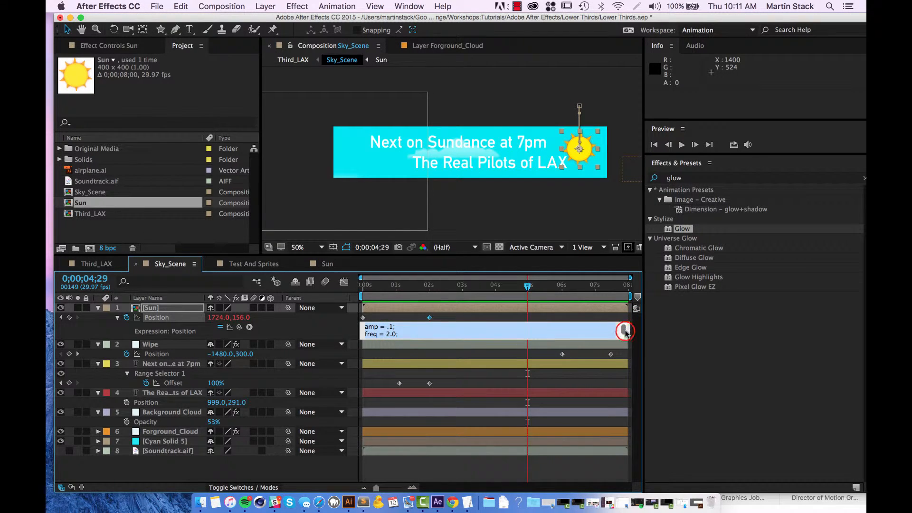
{"action": "left_click_drag", "start_coordinate": [626, 330], "coordinate": [625, 329]}
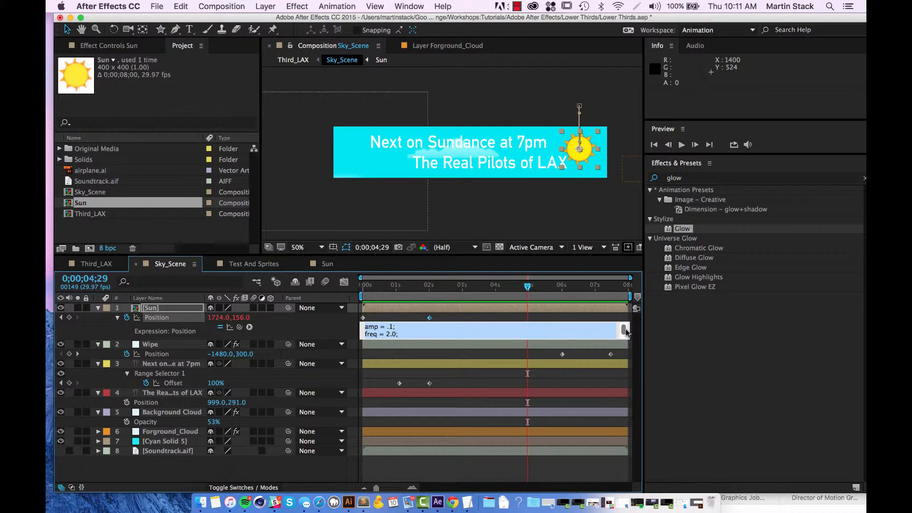
{"action": "left_click", "coordinate": [326, 330]}
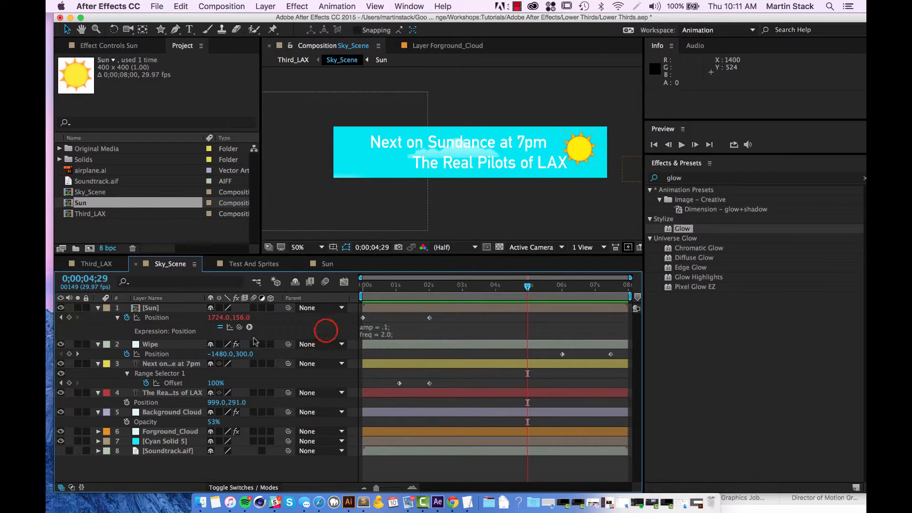
{"action": "left_click", "coordinate": [199, 339]}
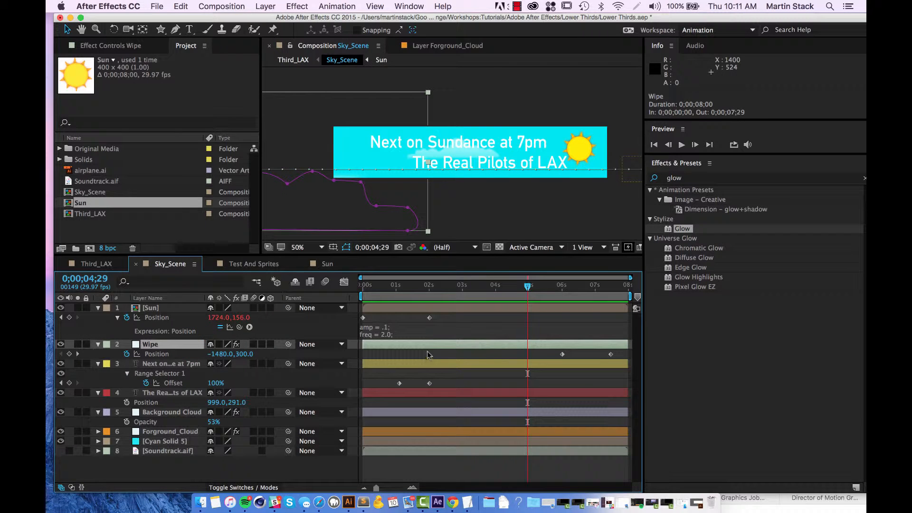
{"action": "left_click", "coordinate": [393, 319]}
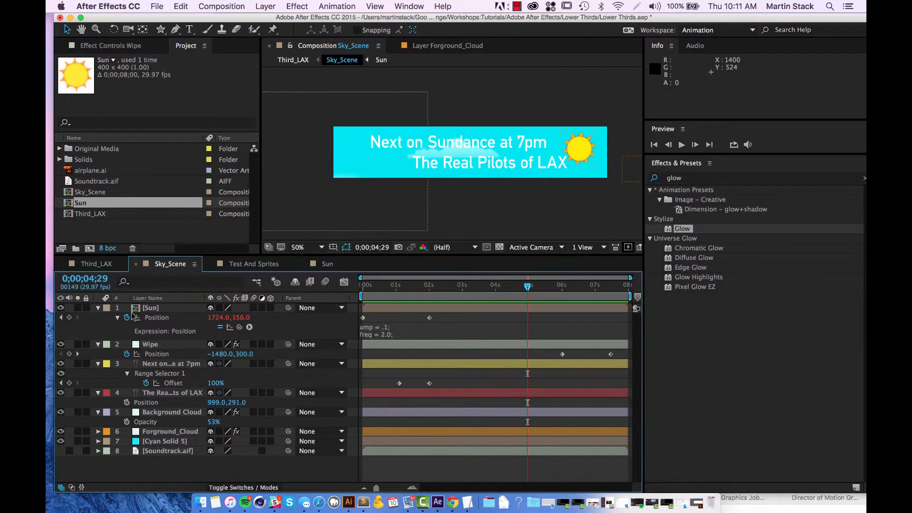
Enlarge the Sun layer's Position expression field so that most of the code can be read.
{"action": "left_click", "coordinate": [389, 330]}
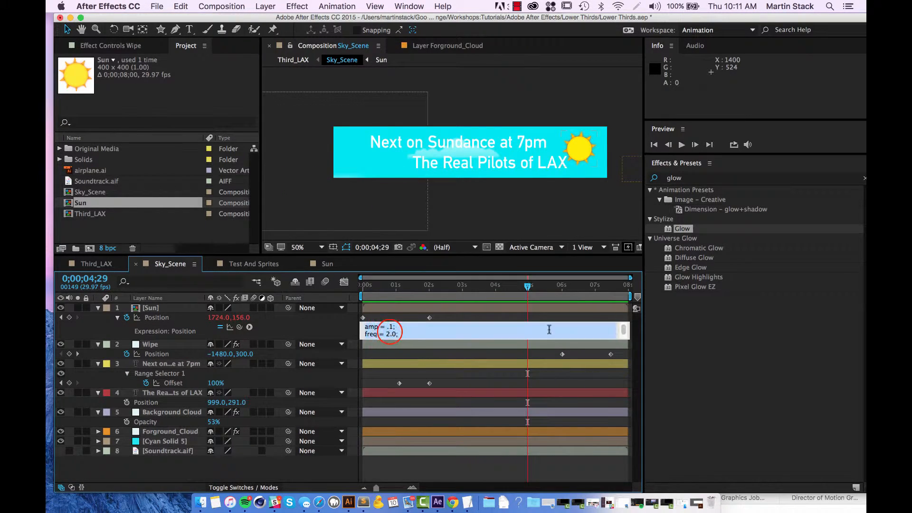
{"action": "left_click", "coordinate": [623, 339]}
{"action": "left_click_drag", "start_coordinate": [624, 339], "coordinate": [624, 499]}
{"action": "left_click", "coordinate": [463, 343]}
Set the bounce expression's amp to .2 and decay to 2.0, and preview the bounce.
{"action": "left_click", "coordinate": [389, 326]}
{"action": "left_click", "coordinate": [390, 327]}
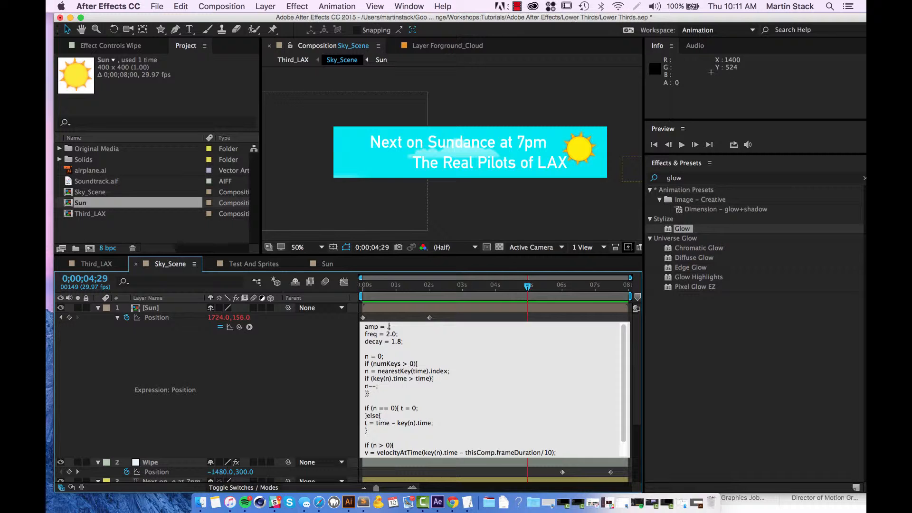
{"action": "left_click", "coordinate": [394, 342]}
{"action": "left_click", "coordinate": [463, 285]}
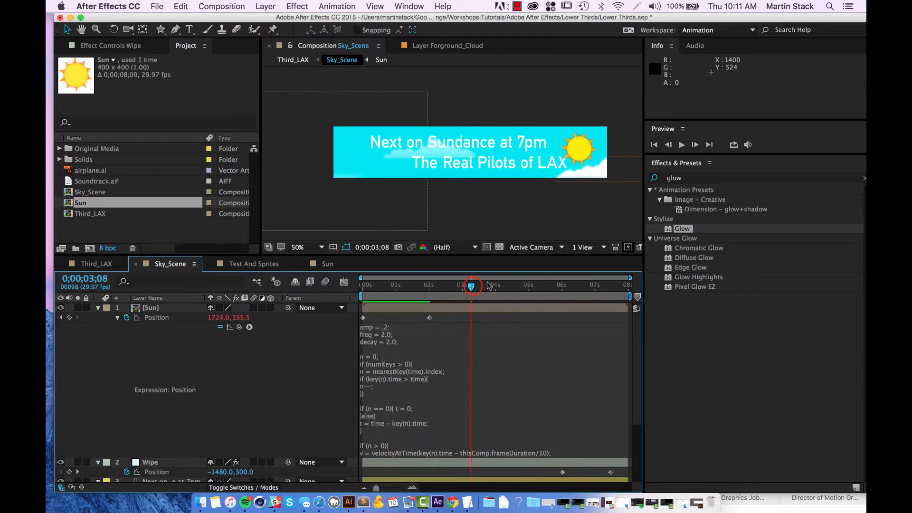
{"action": "key", "text": "space"}
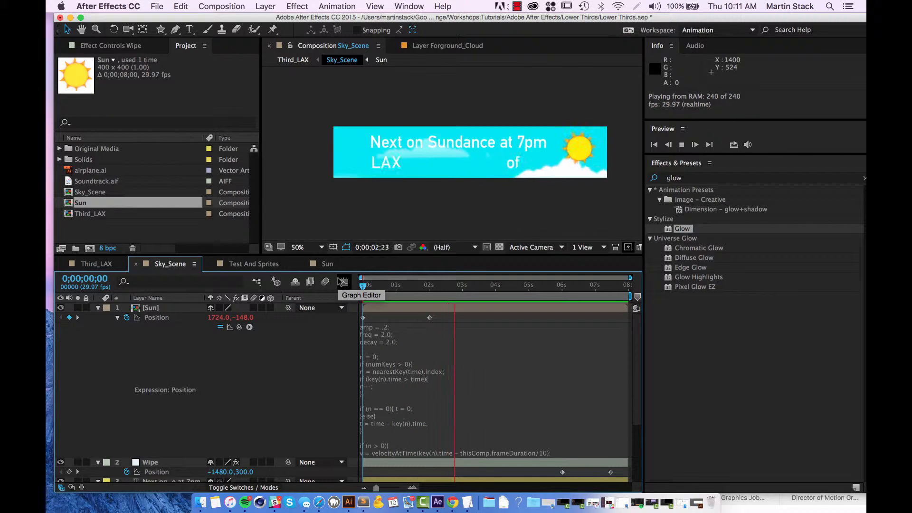
{"action": "key", "text": "space"}
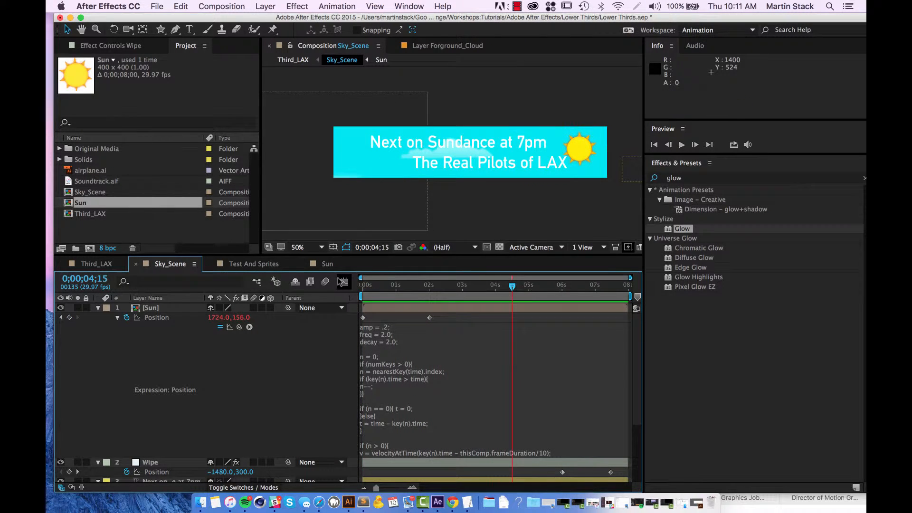
Set the bounce expression's decay to 1.8 and amp to .8, and preview the bounce.
{"action": "left_click", "coordinate": [381, 327]}
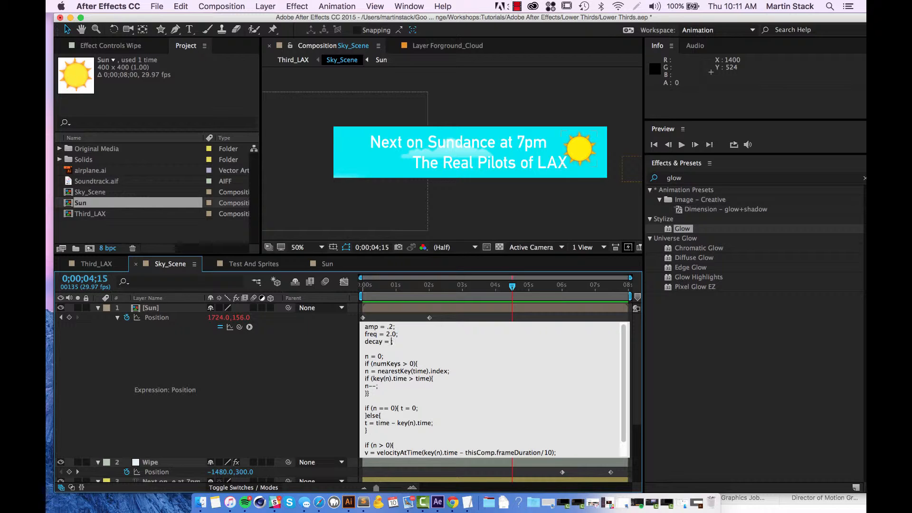
{"action": "type", "text": ".8"}
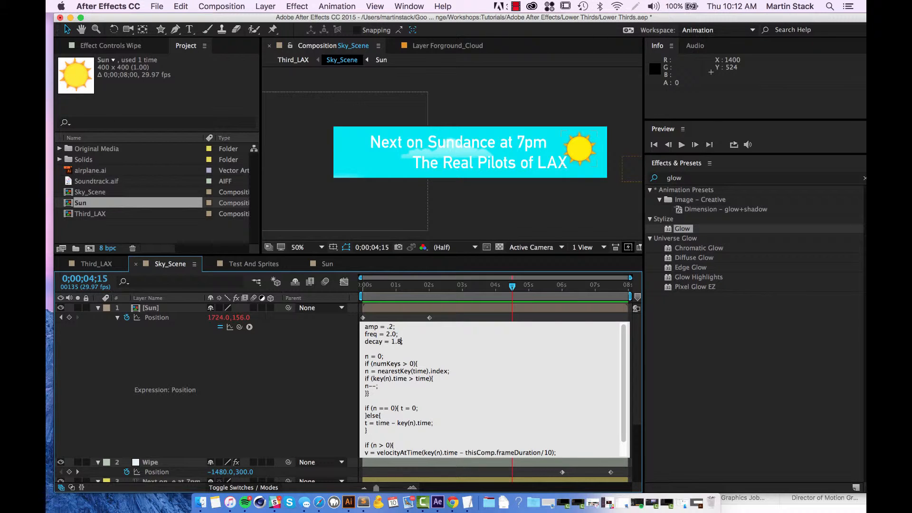
{"action": "left_click", "coordinate": [389, 324]}
{"action": "left_click", "coordinate": [473, 275]}
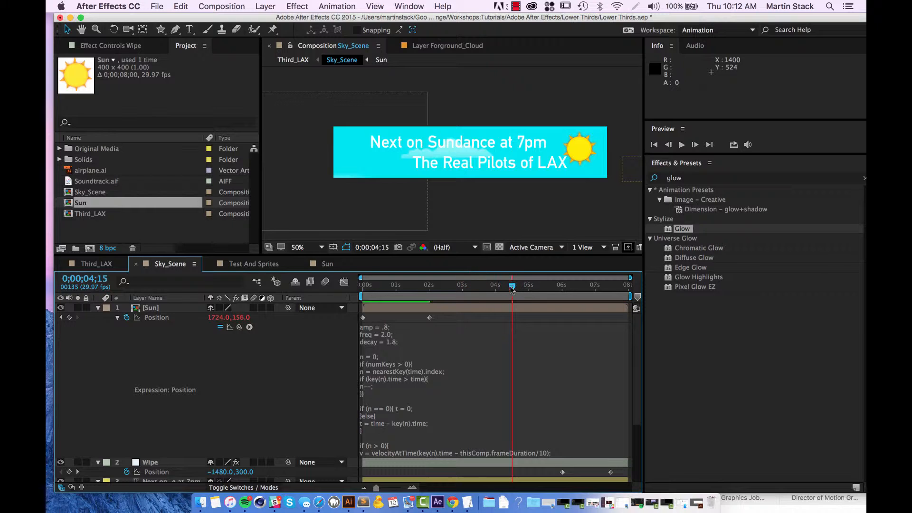
{"action": "key", "text": "space"}
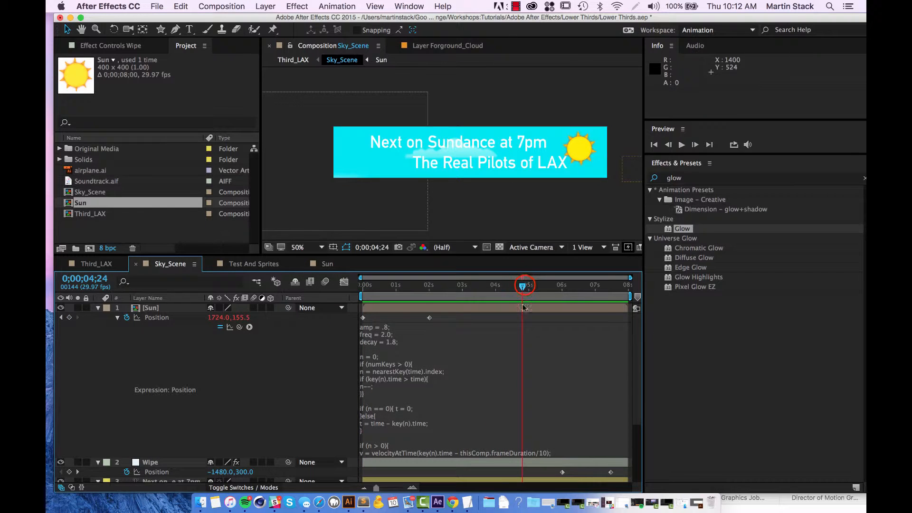
Move the Sun layer's second Position keyframe earlier to 0;00;00;29 and preview the faster drop from the first frame.
{"action": "left_click", "coordinate": [198, 355]}
{"action": "left_click_drag", "start_coordinate": [429, 318], "coordinate": [393, 327]}
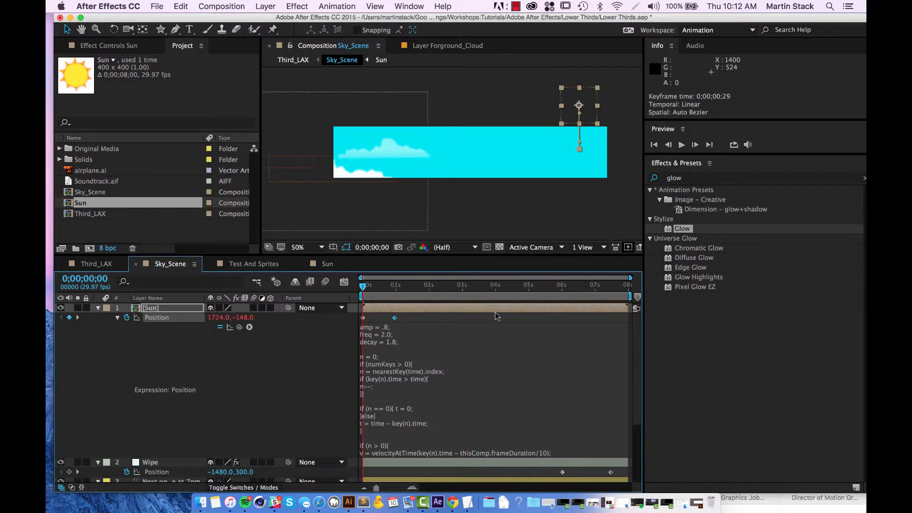
{"action": "key", "text": "space"}
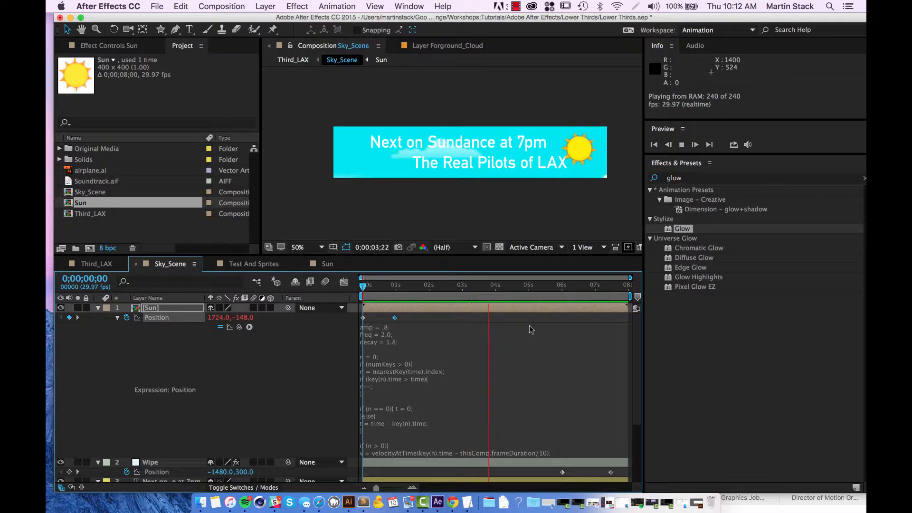
Stop the preview and scale the Sun layer down to 48%.
{"action": "key", "text": "space"}
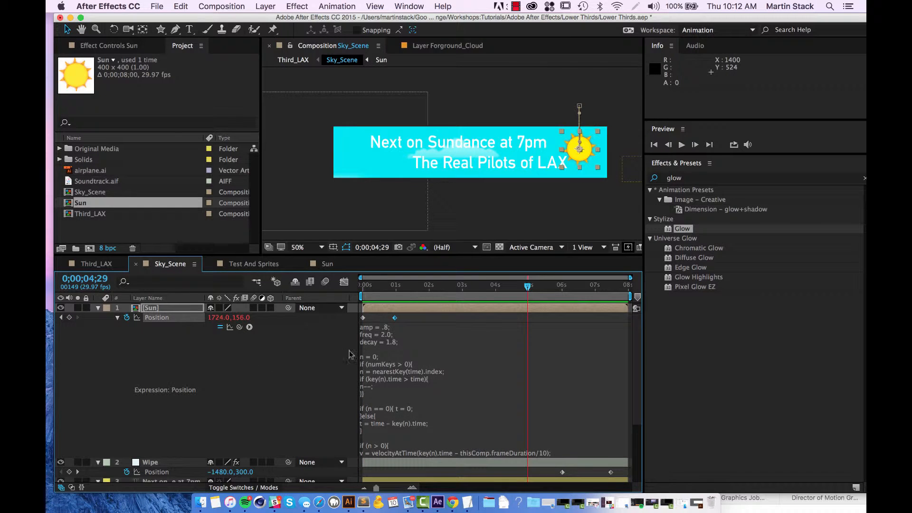
{"action": "key", "text": "s"}
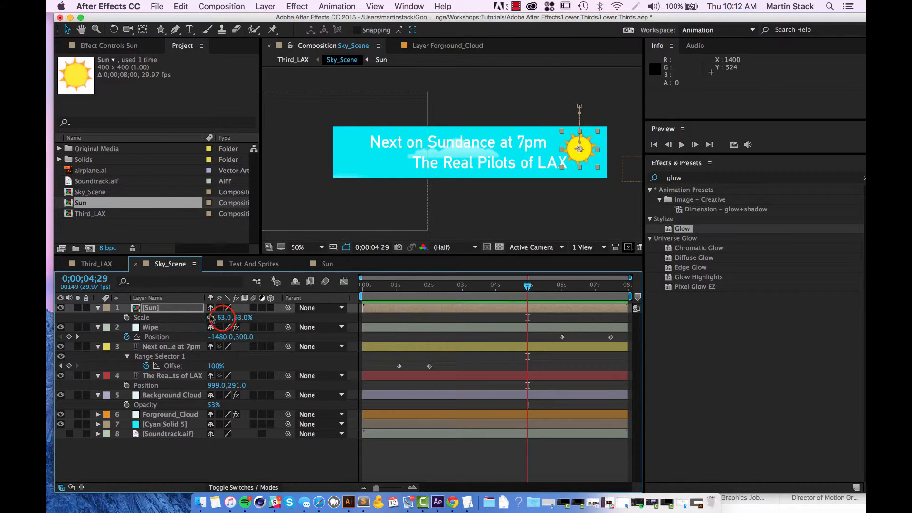
{"action": "left_click_drag", "start_coordinate": [212, 318], "coordinate": [430, 285]}
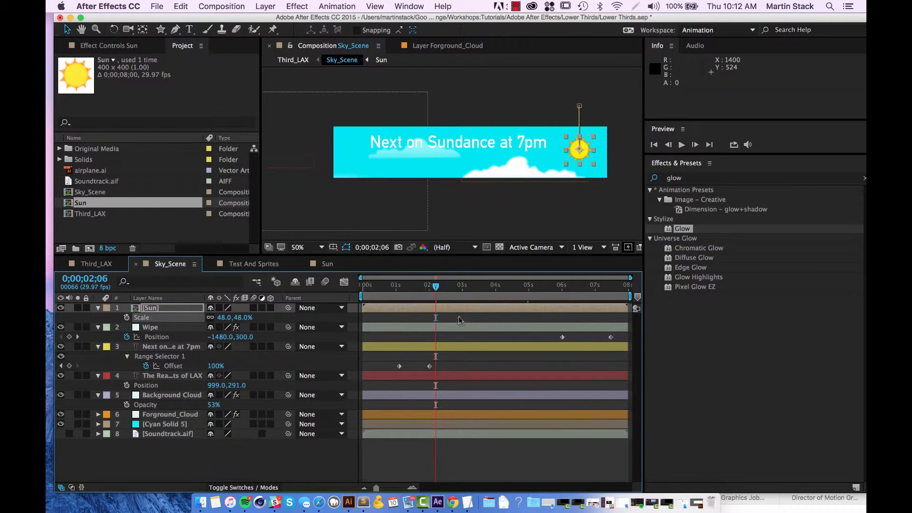
Raise the sun to Position 1724, 80 on its second keyframe at 0;00;00;29 and preview the bounce.
{"action": "key", "text": "p"}
{"action": "left_click", "coordinate": [435, 287]}
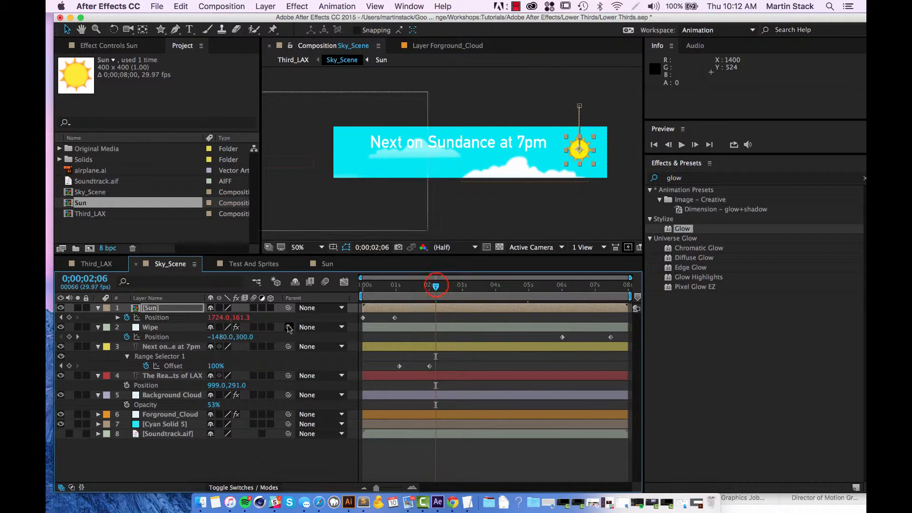
{"action": "left_click_drag", "start_coordinate": [435, 286], "coordinate": [396, 291]}
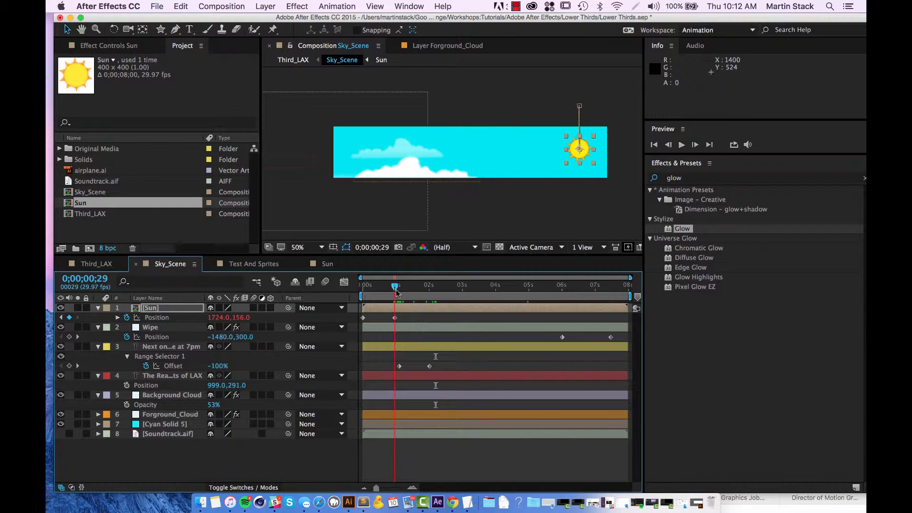
{"action": "left_click_drag", "start_coordinate": [581, 152], "coordinate": [582, 137]}
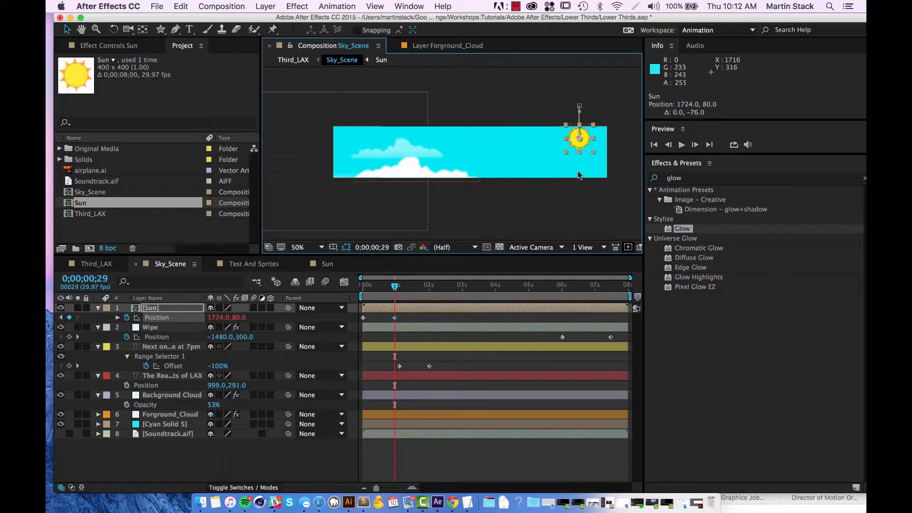
{"action": "key", "text": "space"}
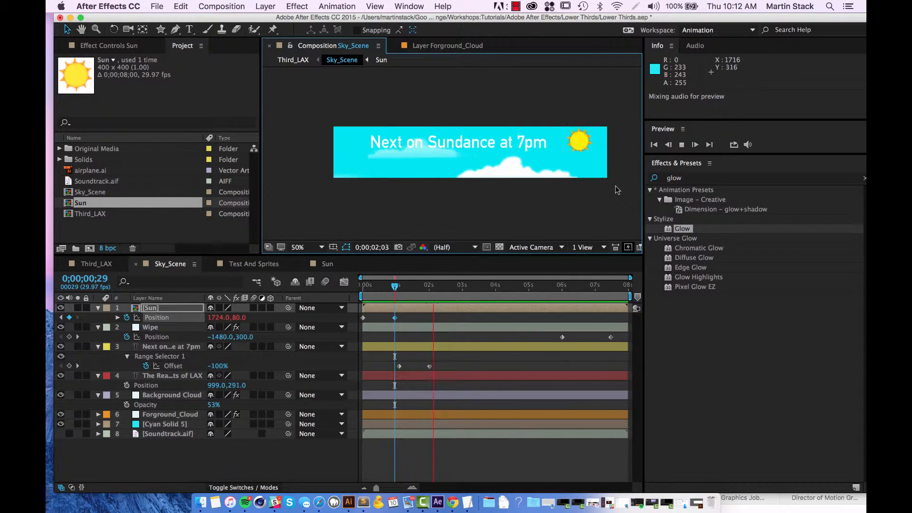
{"action": "key", "text": "space"}
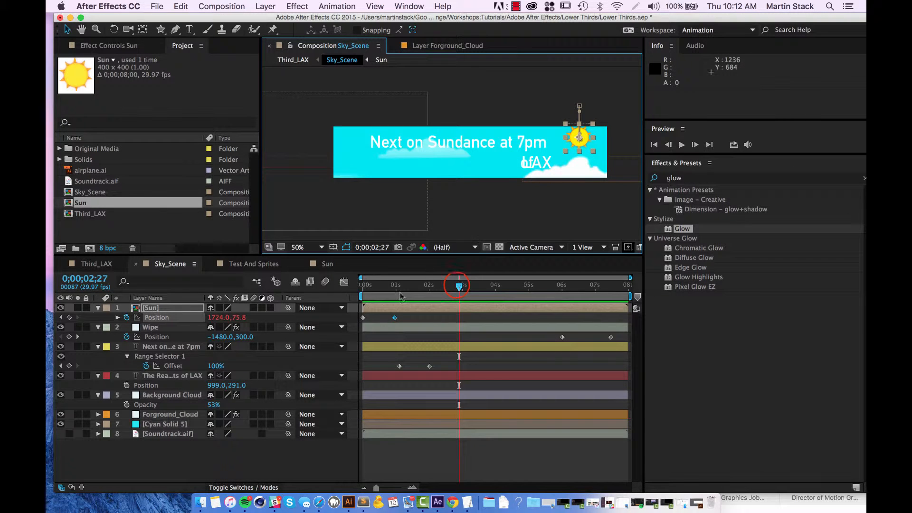
Set the Sun layer's Position Y to 112 on the keyframe at 0;00;00;29 and preview the bounce.
{"action": "left_click_drag", "start_coordinate": [457, 285], "coordinate": [394, 291]}
{"action": "left_click", "coordinate": [236, 317]}
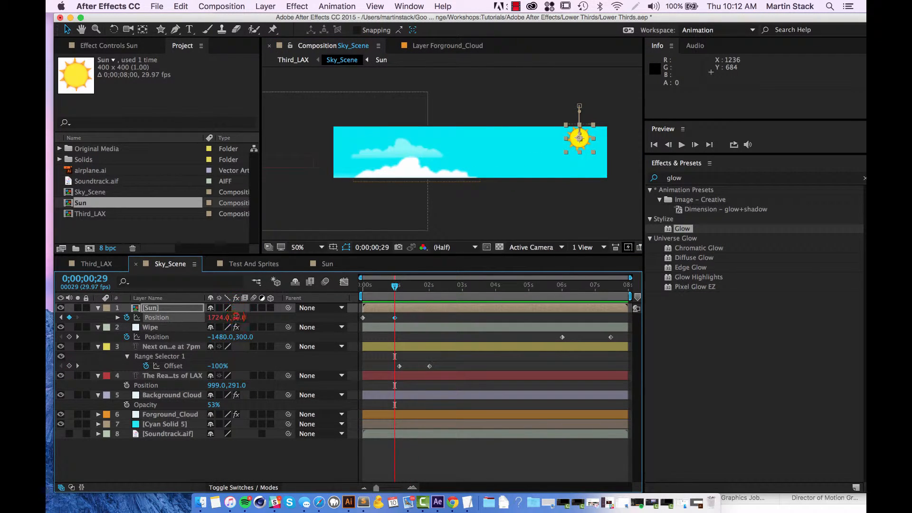
{"action": "left_click_drag", "start_coordinate": [236, 317], "coordinate": [256, 314]}
{"action": "key", "text": "space"}
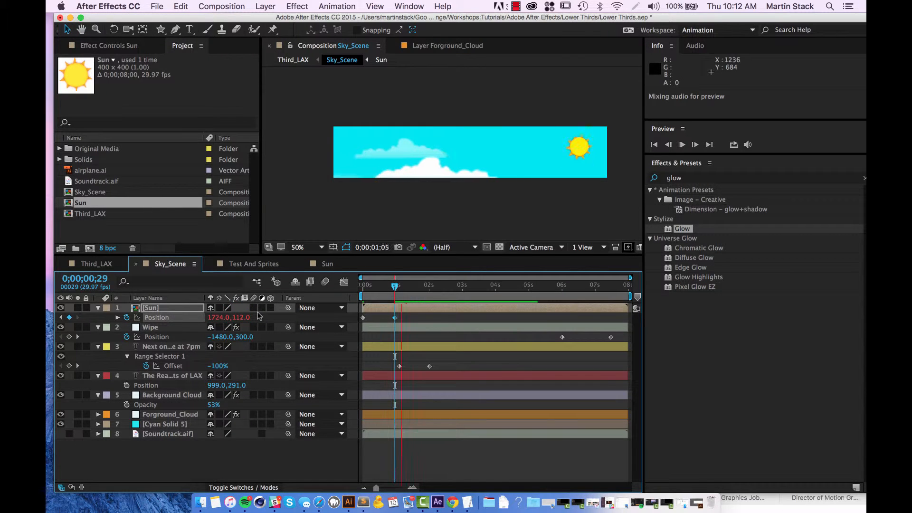
{"action": "left_click", "coordinate": [398, 285]}
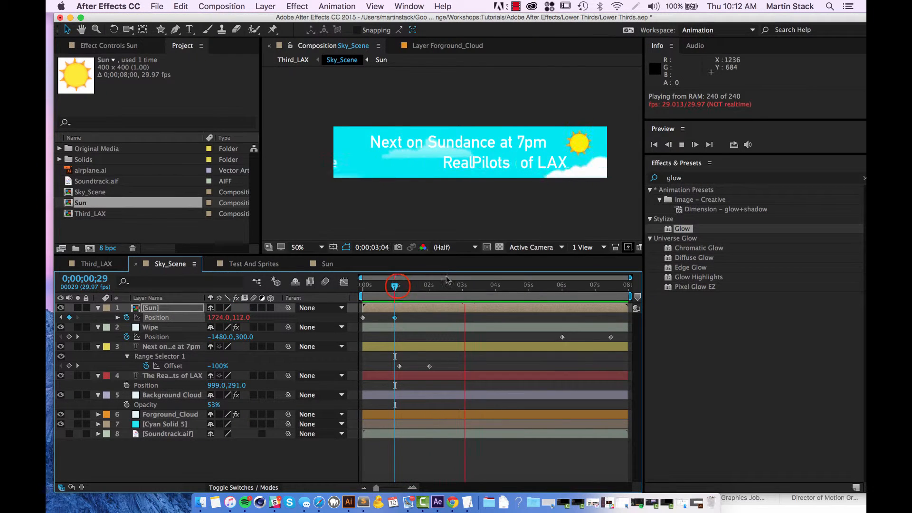
{"action": "left_click_drag", "start_coordinate": [397, 286], "coordinate": [268, 262]}
Preview the whole lower third in the Third_LAX composition and return to its first frame.
{"action": "left_click", "coordinate": [94, 265]}
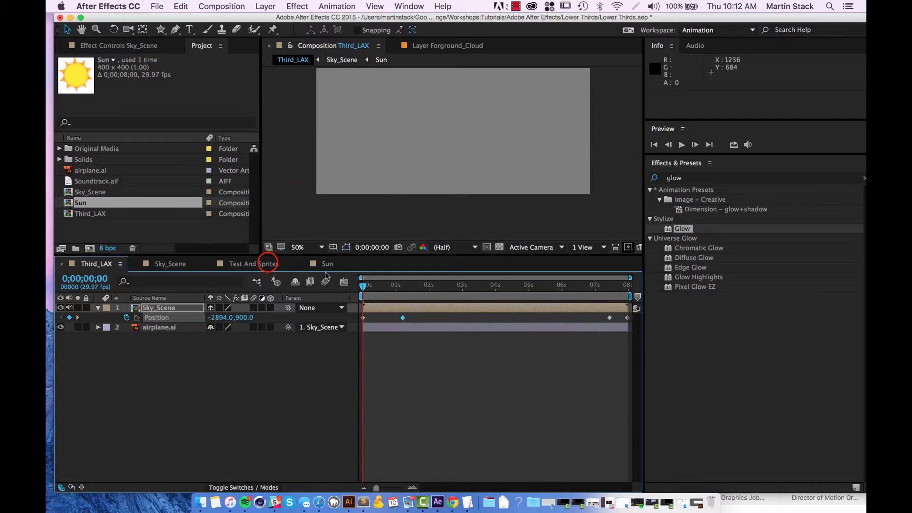
{"action": "left_click", "coordinate": [269, 264]}
{"action": "left_click", "coordinate": [166, 263]}
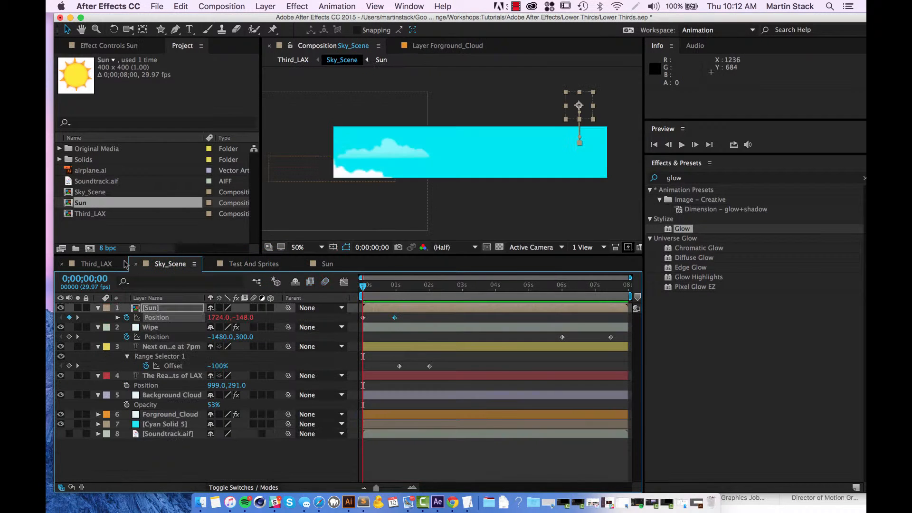
{"action": "key", "text": "Tab"}
{"action": "left_click", "coordinate": [262, 302]}
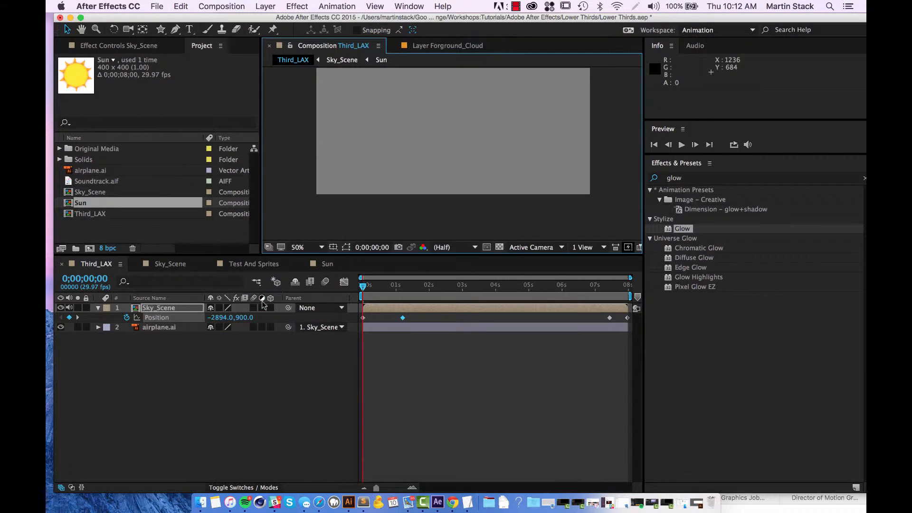
{"action": "key", "text": "space"}
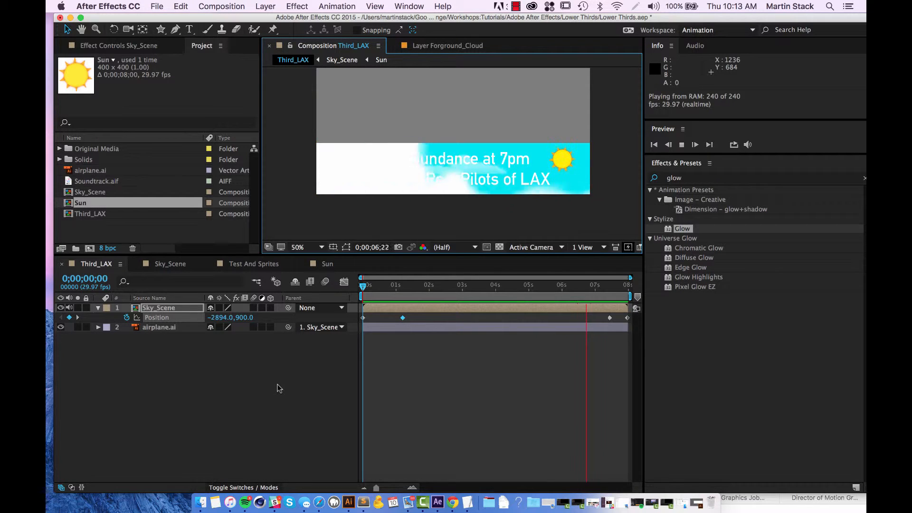
{"action": "left_click", "coordinate": [157, 416]}
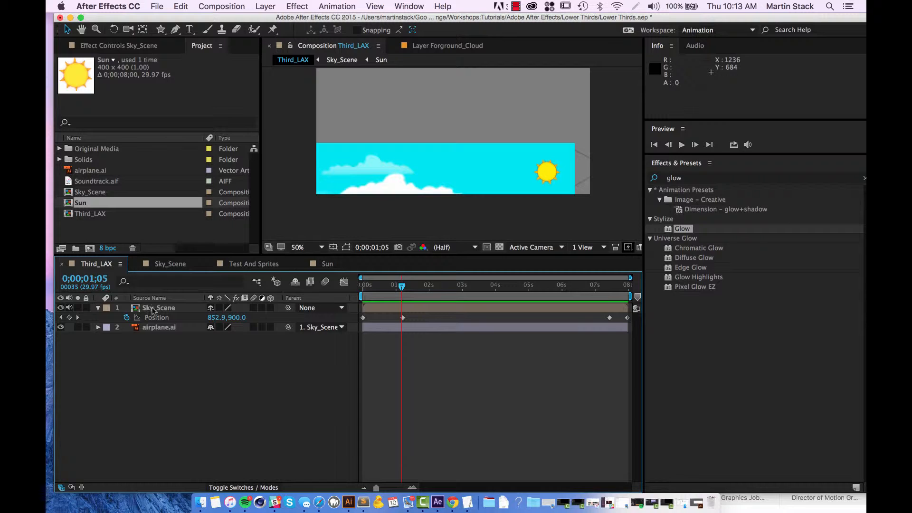
{"action": "key", "text": "Home"}
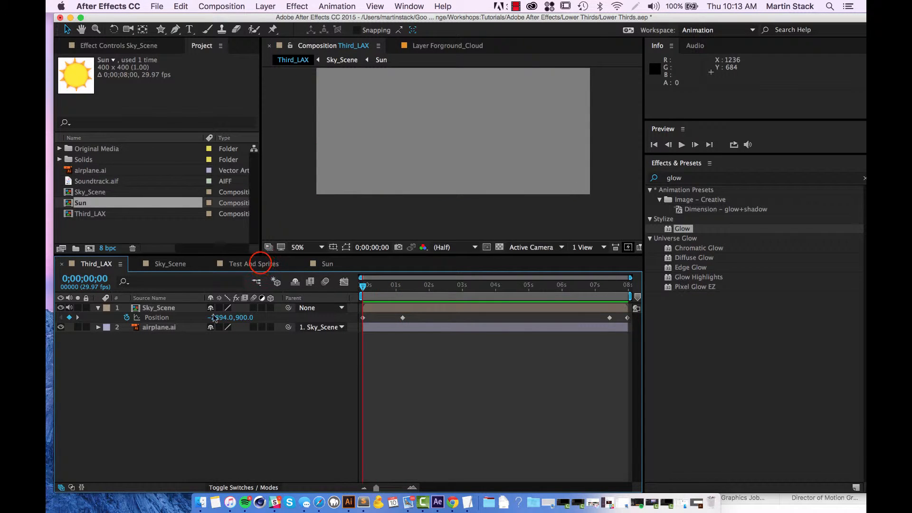
In the Test And Sprites composition, set the decay in sun_layer's Position expression to 1.5, and preview Third_LAX.
{"action": "left_click", "coordinate": [261, 265]}
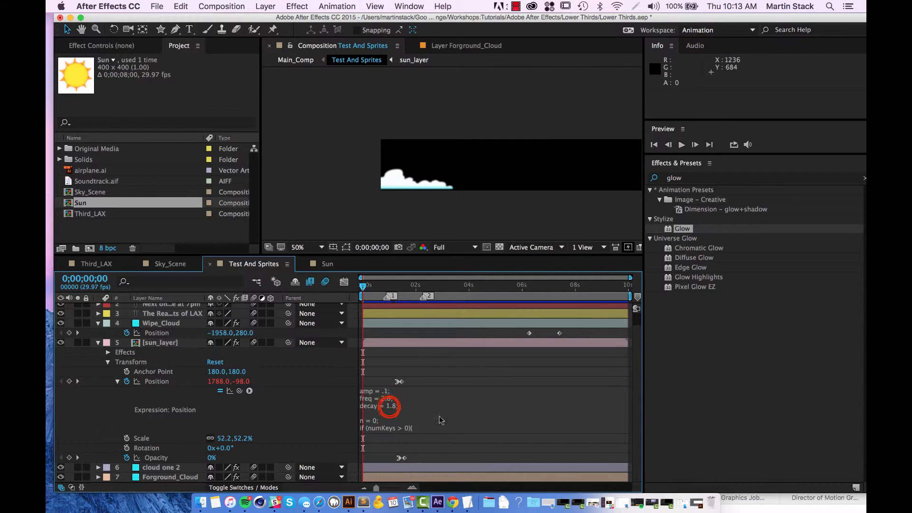
{"action": "left_click", "coordinate": [397, 405]}
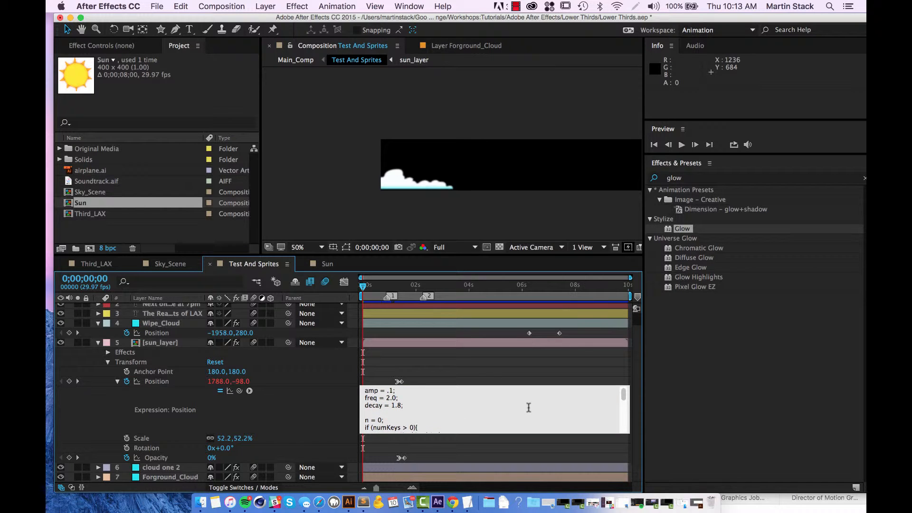
{"action": "left_click", "coordinate": [483, 402]}
{"action": "left_click", "coordinate": [487, 426]}
{"action": "left_click", "coordinate": [483, 401]}
{"action": "left_click", "coordinate": [95, 264]}
{"action": "key", "text": "space"}
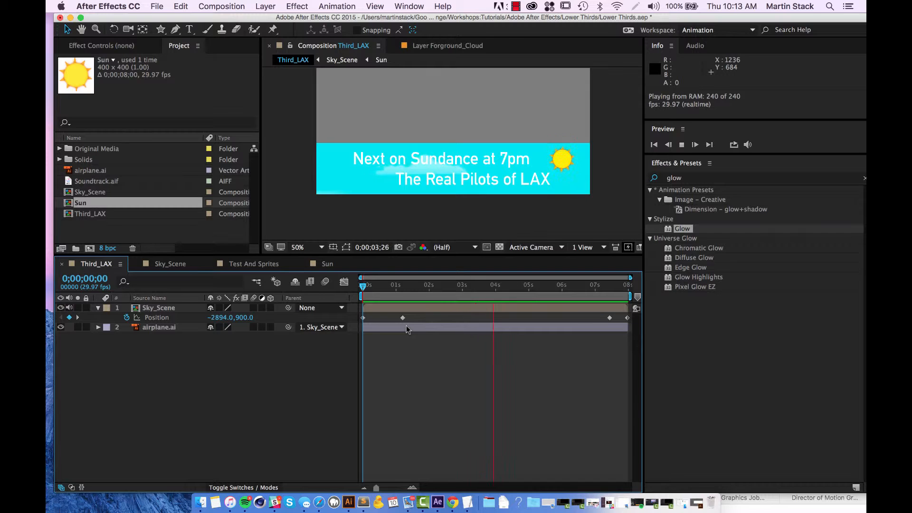
Set the amp in sun_layer's Position expression in Test And Sprites to .5, and preview Third_LAX from the first frame.
{"action": "left_click", "coordinate": [328, 263]}
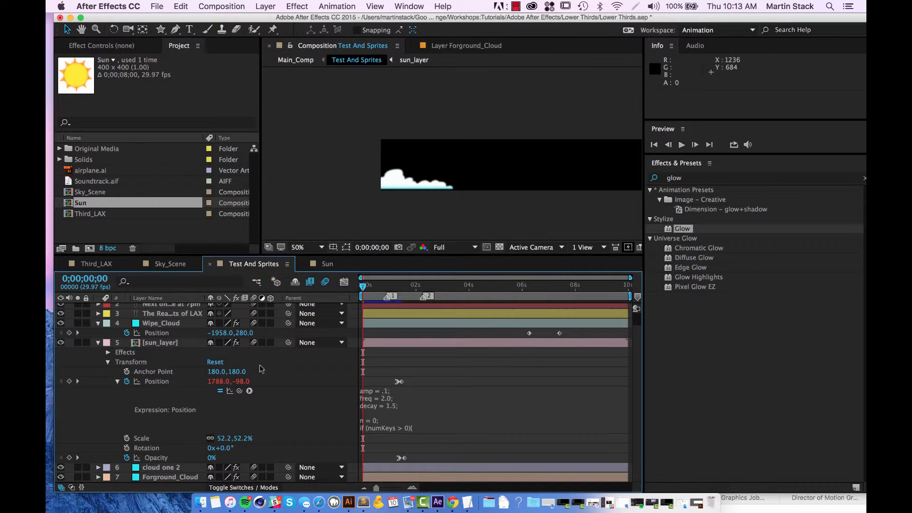
{"action": "left_click", "coordinate": [379, 394]}
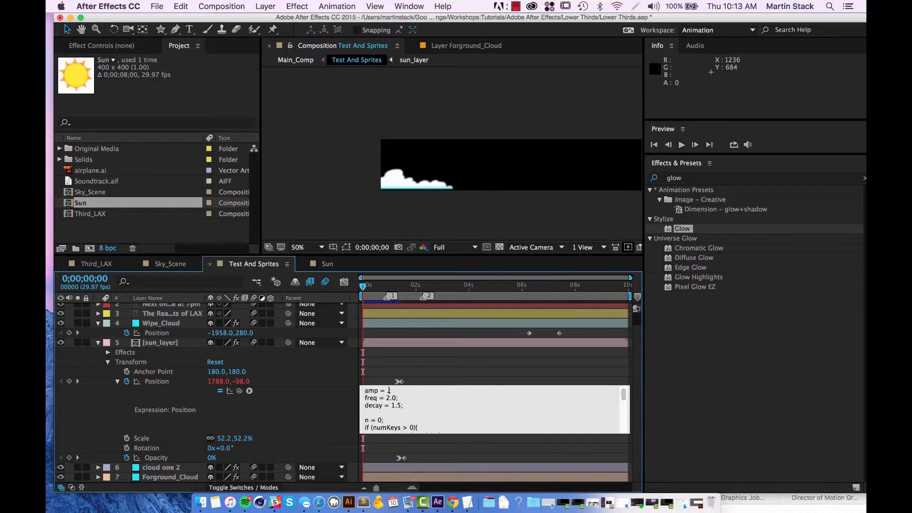
{"action": "left_click", "coordinate": [517, 364]}
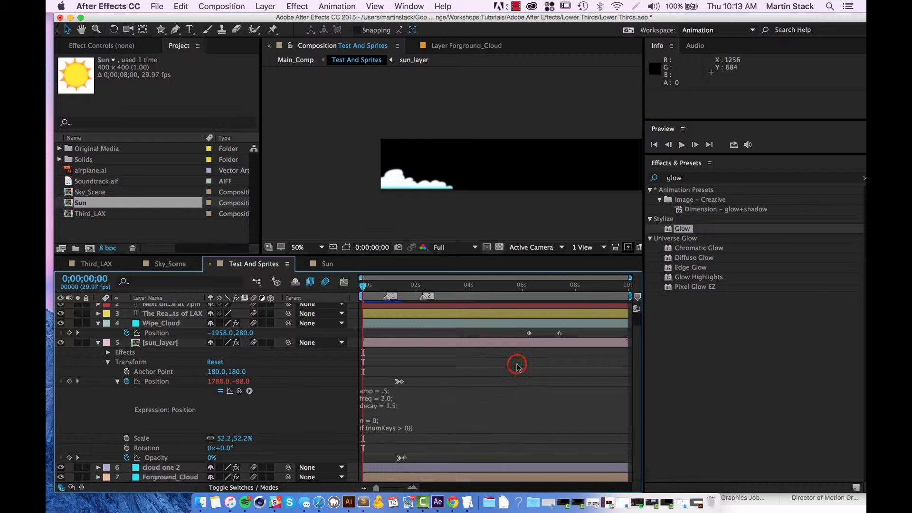
{"action": "left_click", "coordinate": [118, 263]}
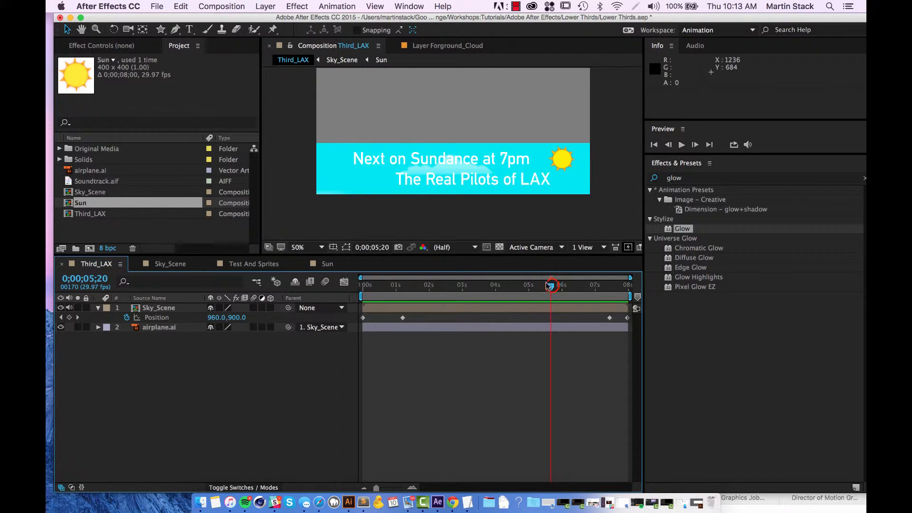
{"action": "left_click_drag", "start_coordinate": [552, 286], "coordinate": [47, 255]}
{"action": "key", "text": "space"}
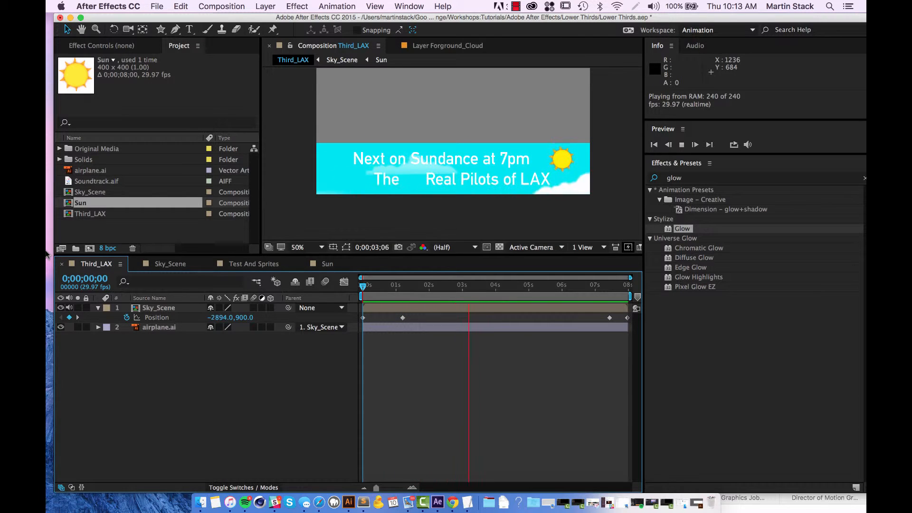
{"action": "key", "text": "space"}
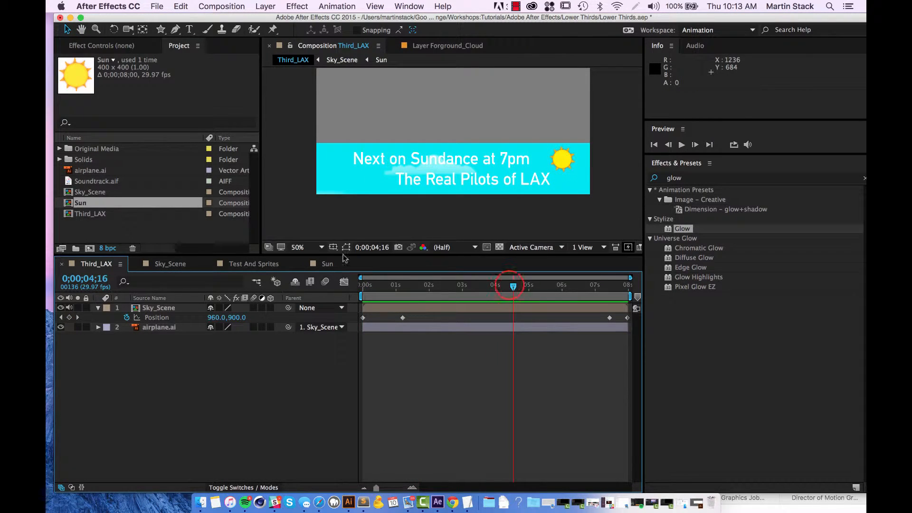
{"action": "left_click_drag", "start_coordinate": [548, 289], "coordinate": [367, 297]}
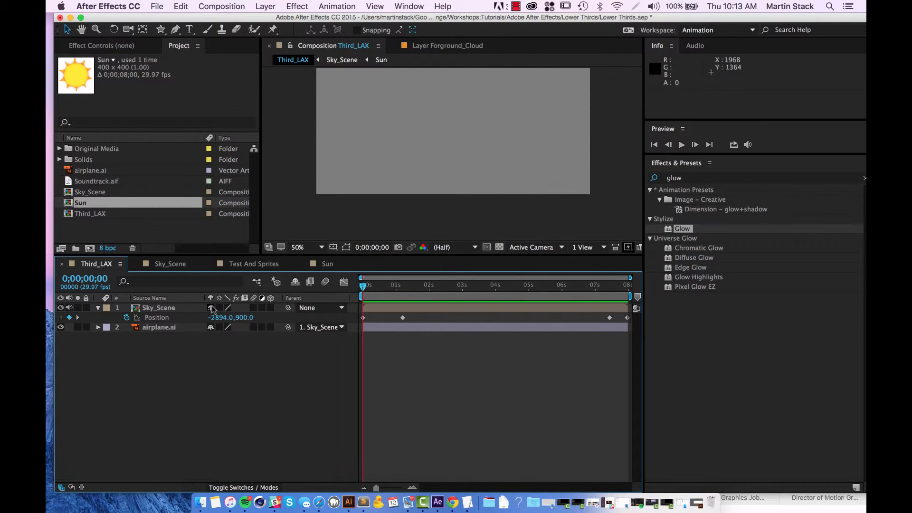
{"action": "key", "text": "space"}
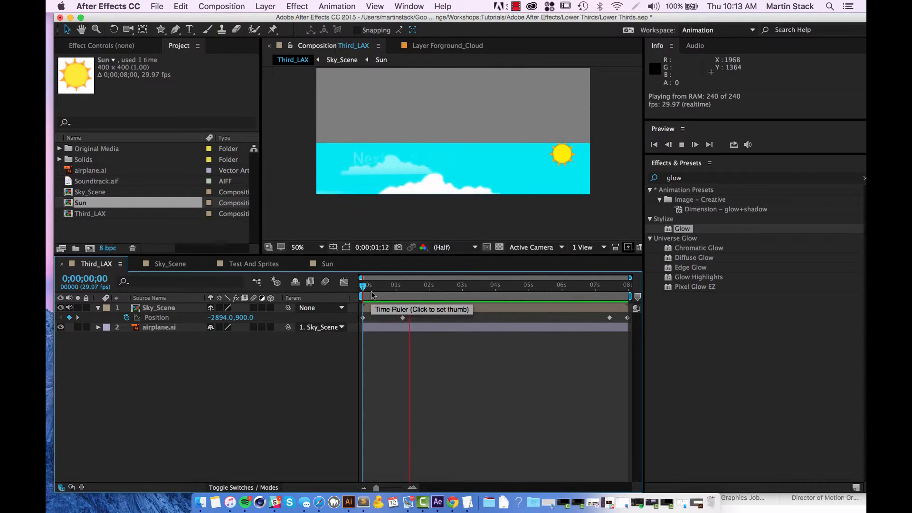
Set freq and decay to 1.0 in sun_layer's Position expression in Test And Sprites, and save the project.
{"action": "left_click", "coordinate": [178, 265]}
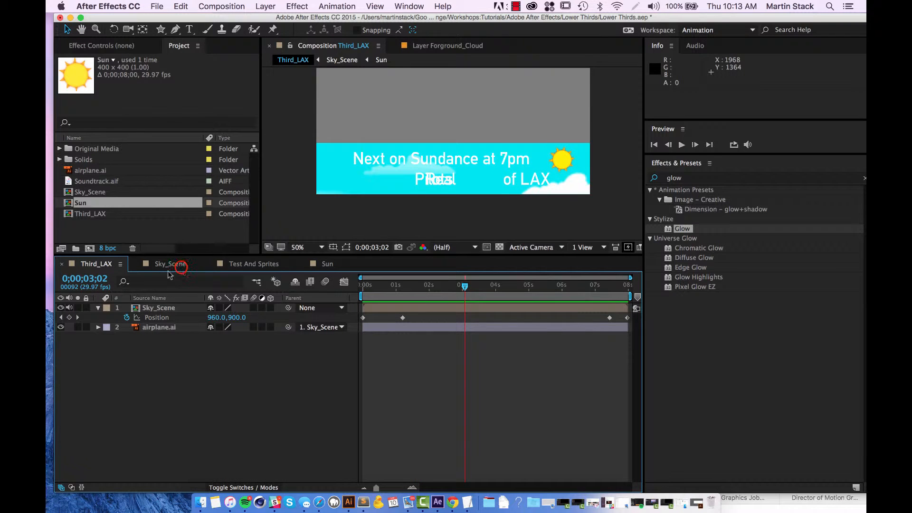
{"action": "left_click", "coordinate": [109, 263]}
{"action": "left_click", "coordinate": [294, 263]}
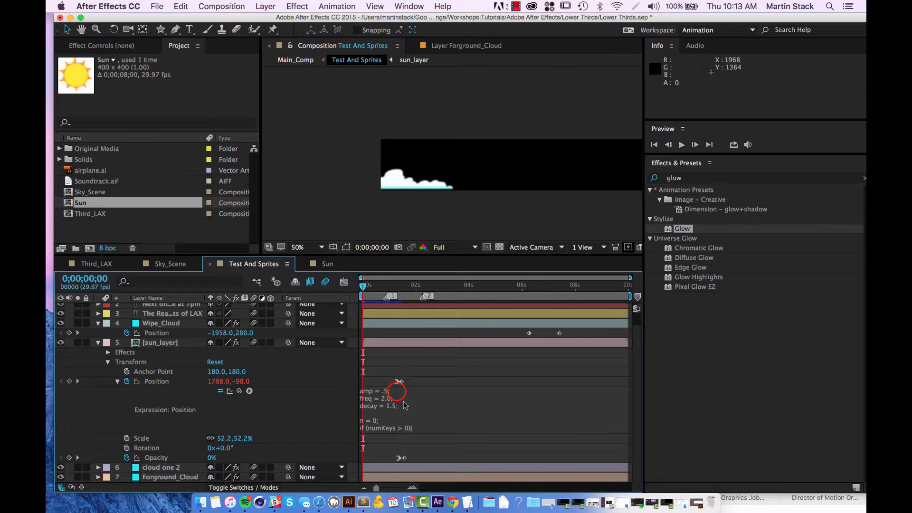
{"action": "left_click", "coordinate": [399, 394]}
{"action": "left_click", "coordinate": [387, 398]}
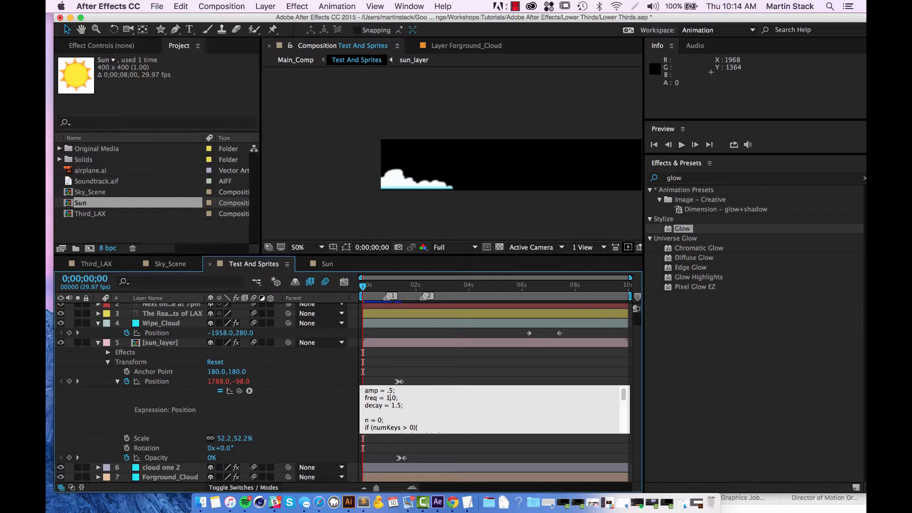
{"action": "left_click", "coordinate": [401, 405]}
{"action": "key", "text": "super+s"}
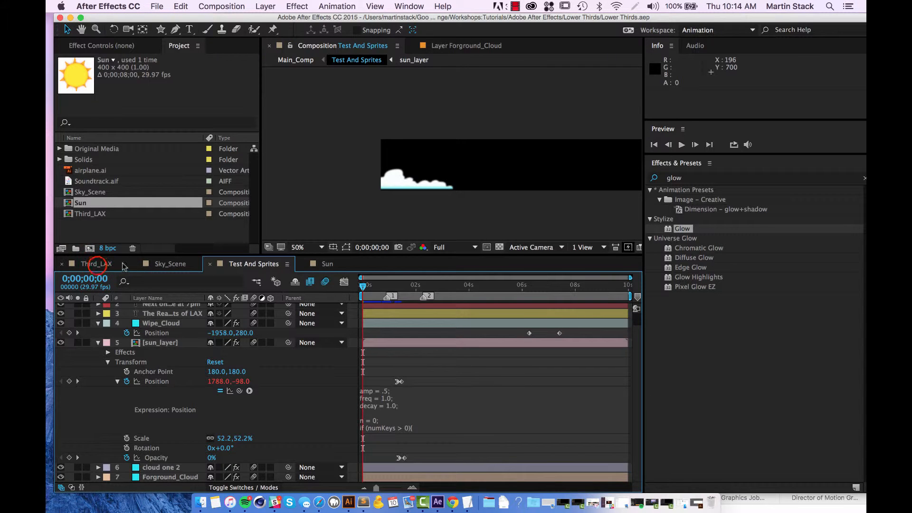
Preview Third_LAX from the first frame and scrub back to 0;00;03;12 to check the sun's bounce.
{"action": "left_click", "coordinate": [98, 265]}
{"action": "left_click_drag", "start_coordinate": [464, 286], "coordinate": [255, 286]}
{"action": "key", "text": "space"}
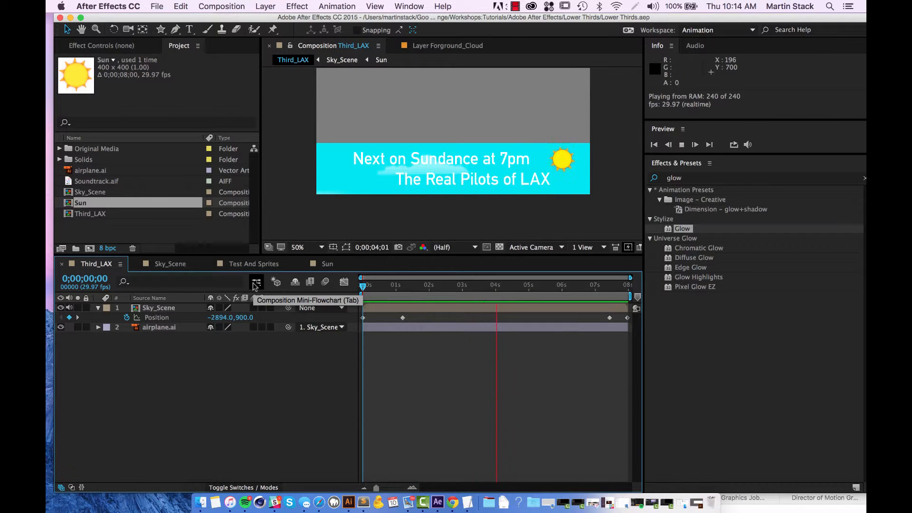
{"action": "key", "text": "space"}
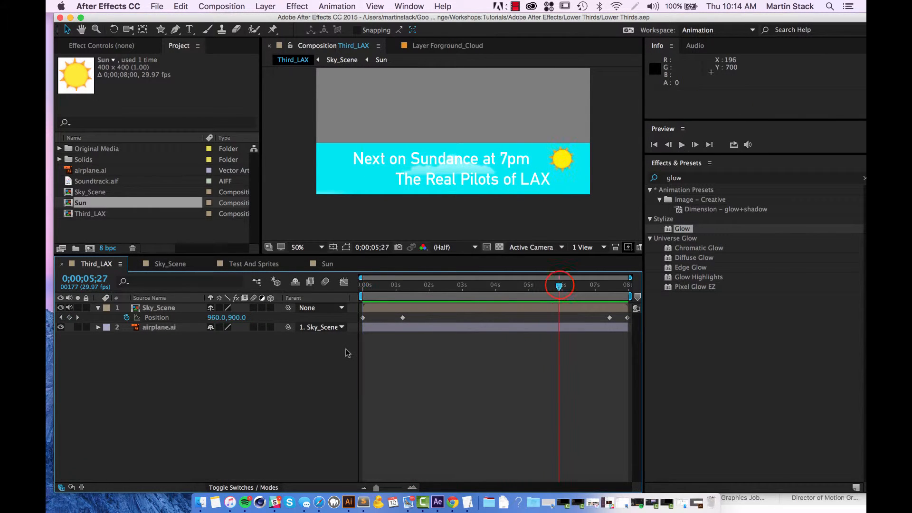
{"action": "left_click_drag", "start_coordinate": [575, 289], "coordinate": [474, 326]}
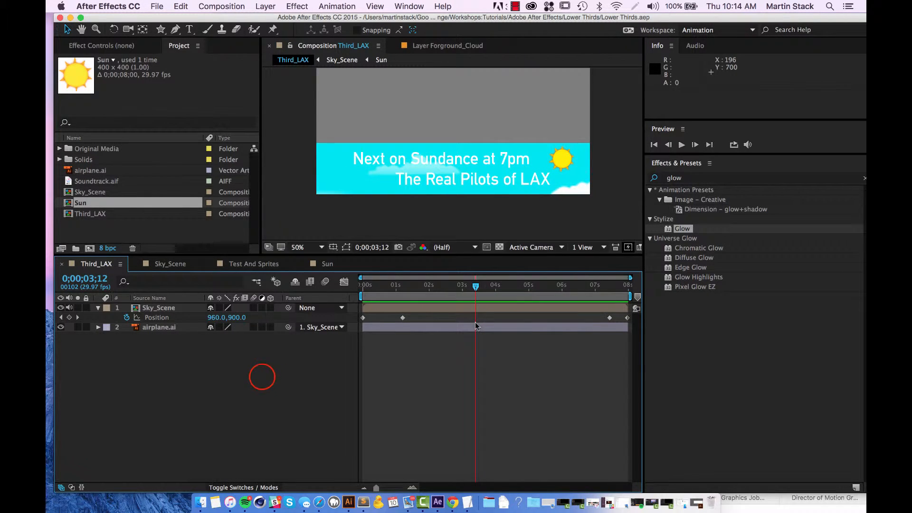
In Sky_Scene, search the effects for "grad" and apply Gradient Ramp to the Cyan Solid 5 layer.
{"action": "left_click", "coordinate": [170, 264]}
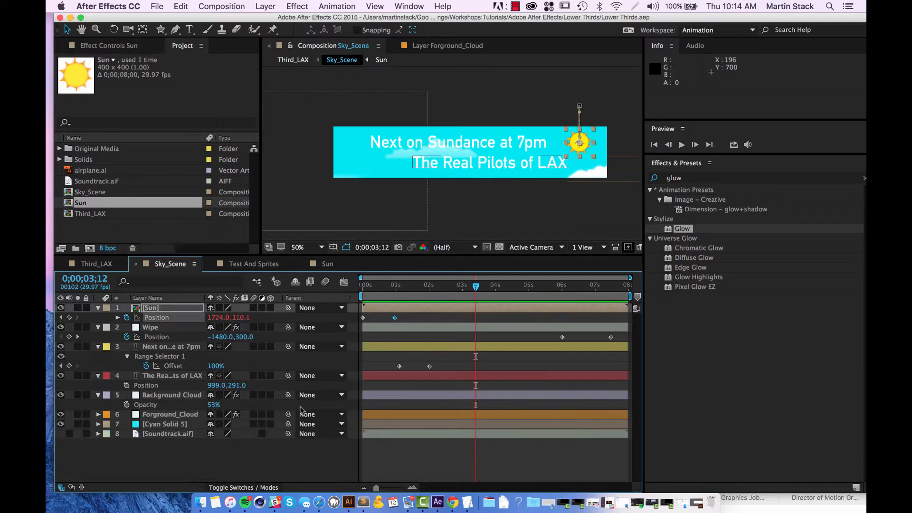
{"action": "left_click", "coordinate": [352, 166]}
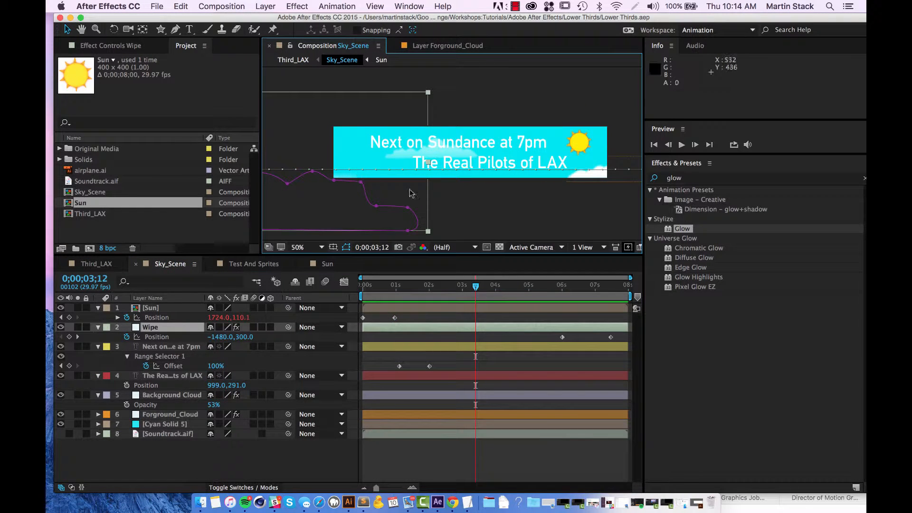
{"action": "left_click", "coordinate": [157, 424]}
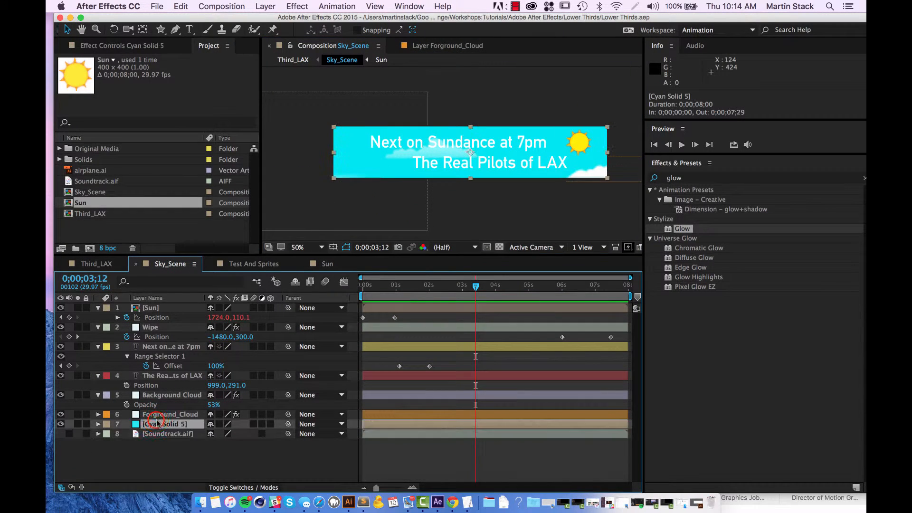
{"action": "left_click", "coordinate": [734, 177]}
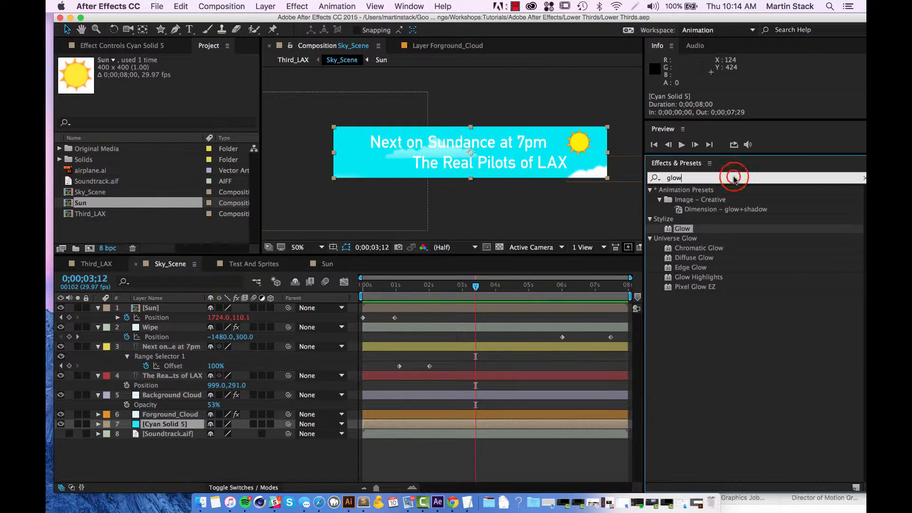
{"action": "double_click", "coordinate": [734, 177]}
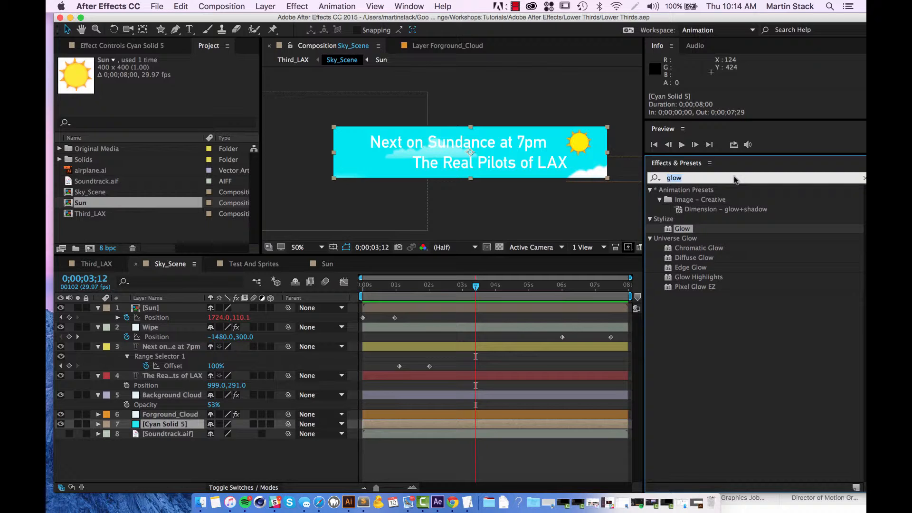
{"action": "type", "text": "grad"}
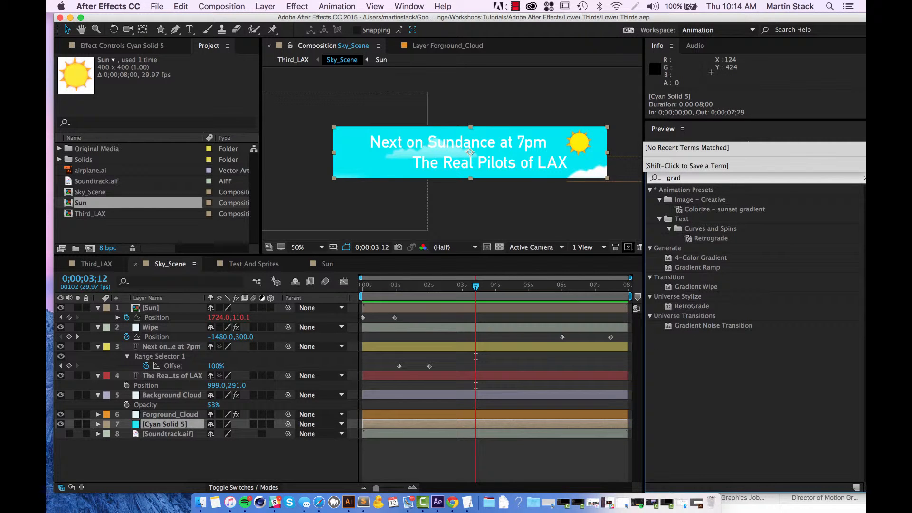
{"action": "key", "text": "BackSpace"}
{"action": "key", "text": "BackSpace"}
{"action": "key", "text": "BackSpace"}
{"action": "key", "text": "BackSpace"}
{"action": "type", "text": "fr"}
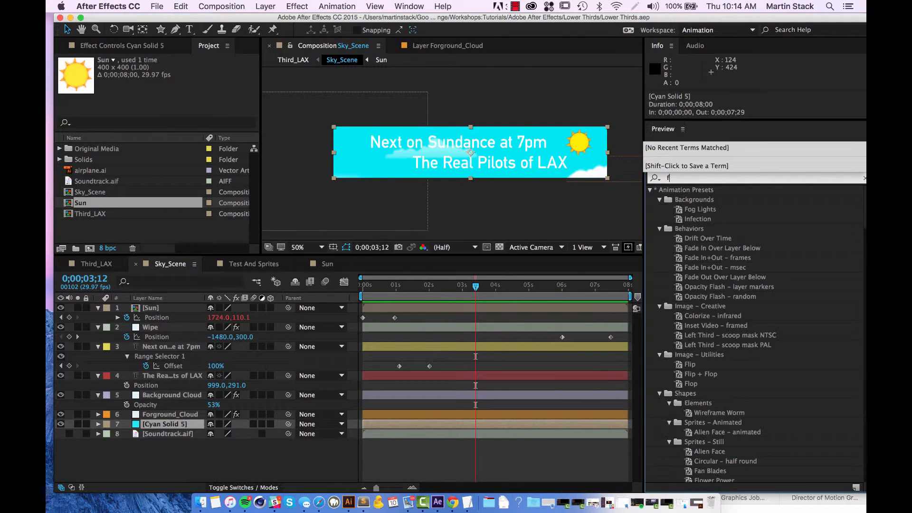
{"action": "key", "text": "BackSpace"}
{"action": "key", "text": "BackSpace"}
{"action": "type", "text": "gr"}
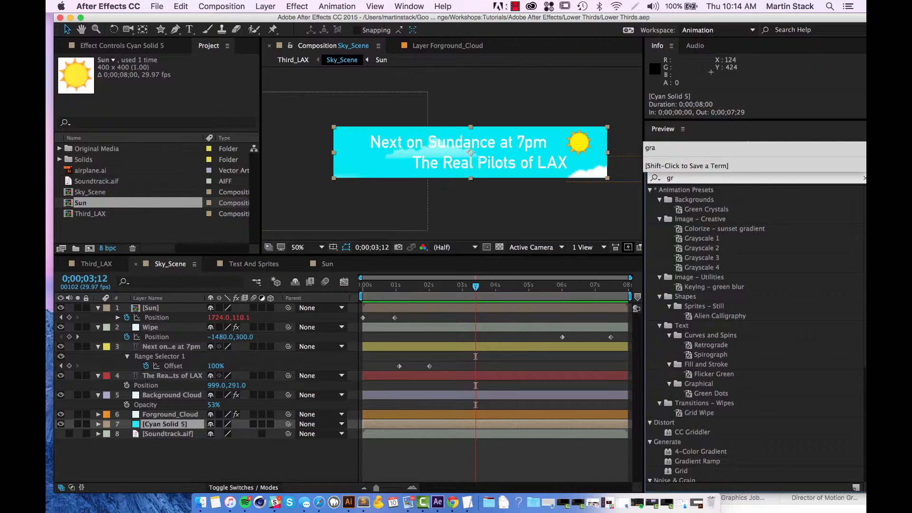
{"action": "type", "text": "ad"}
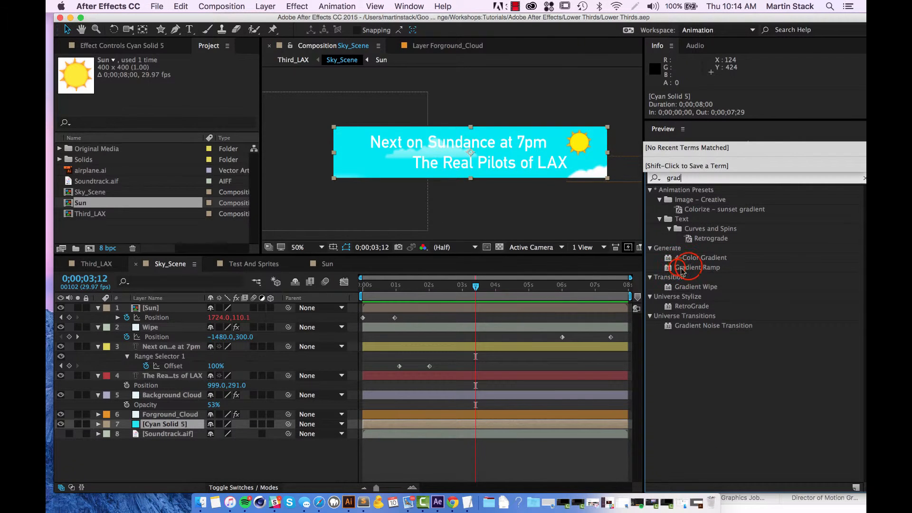
{"action": "left_click_drag", "start_coordinate": [684, 267], "coordinate": [198, 420]}
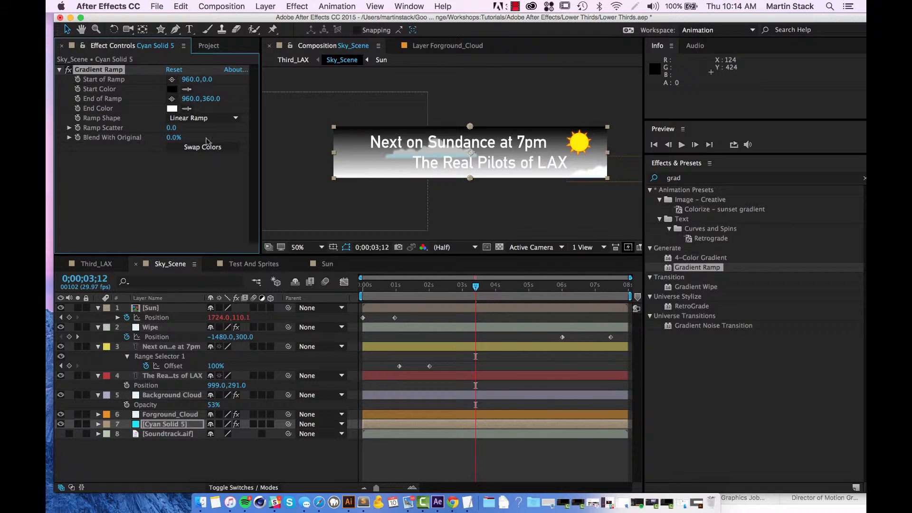
Set the Gradient Ramp's Start Color on Cyan Solid 5 to a bright sky blue.
{"action": "left_click", "coordinate": [172, 89]}
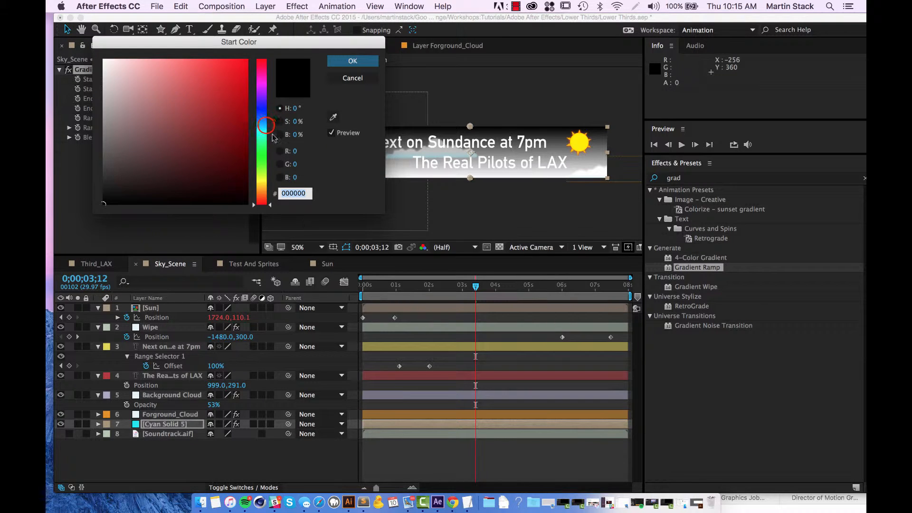
{"action": "left_click", "coordinate": [262, 111]}
{"action": "mouse_move", "coordinate": [262, 110]}
{"action": "left_mouse_down"}
{"action": "mouse_move", "coordinate": [244, 87]}
{"action": "mouse_move", "coordinate": [246, 139]}
{"action": "mouse_move", "coordinate": [246, 67]}
{"action": "mouse_move", "coordinate": [248, 156]}
{"action": "mouse_move", "coordinate": [254, 112]}
{"action": "mouse_move", "coordinate": [260, 186]}
{"action": "left_mouse_up"}
{"action": "mouse_move", "coordinate": [244, 135]}
{"action": "left_mouse_down"}
{"action": "mouse_move", "coordinate": [258, 90]}
{"action": "mouse_move", "coordinate": [247, 127]}
{"action": "left_mouse_up"}
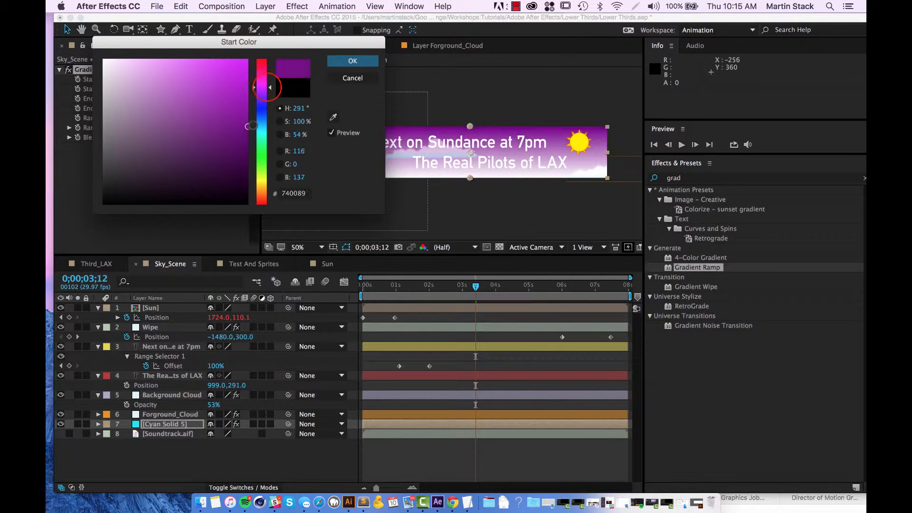
{"action": "mouse_move", "coordinate": [269, 89]}
{"action": "left_mouse_down"}
{"action": "mouse_move", "coordinate": [257, 129]}
{"action": "mouse_move", "coordinate": [243, 71]}
{"action": "left_mouse_up"}
{"action": "left_click", "coordinate": [352, 60]}
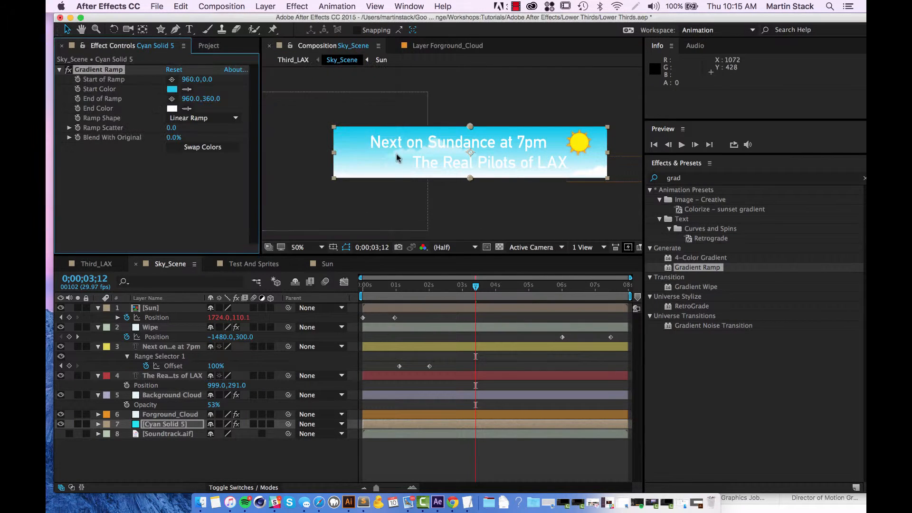
Set the Gradient Ramp's End Color to the muted teal 78B1B3.
{"action": "left_click", "coordinate": [170, 108]}
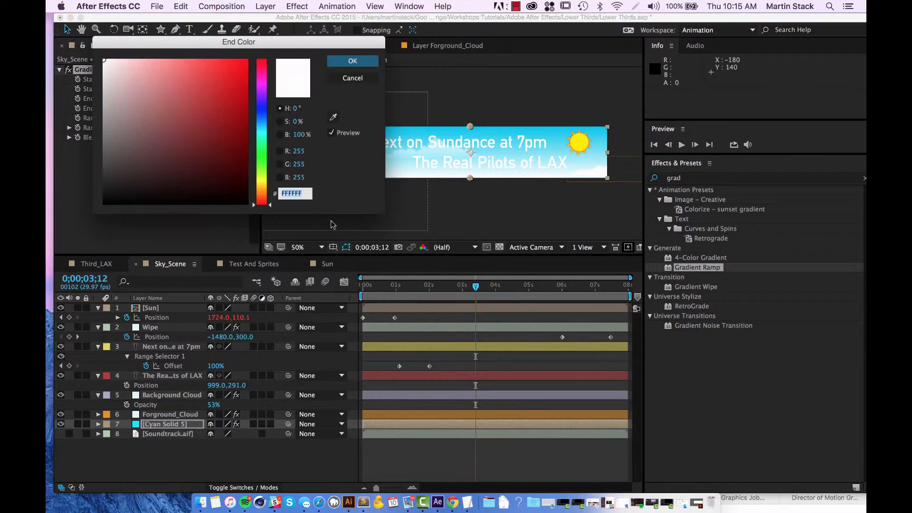
{"action": "left_click_drag", "start_coordinate": [322, 42], "coordinate": [276, 27]}
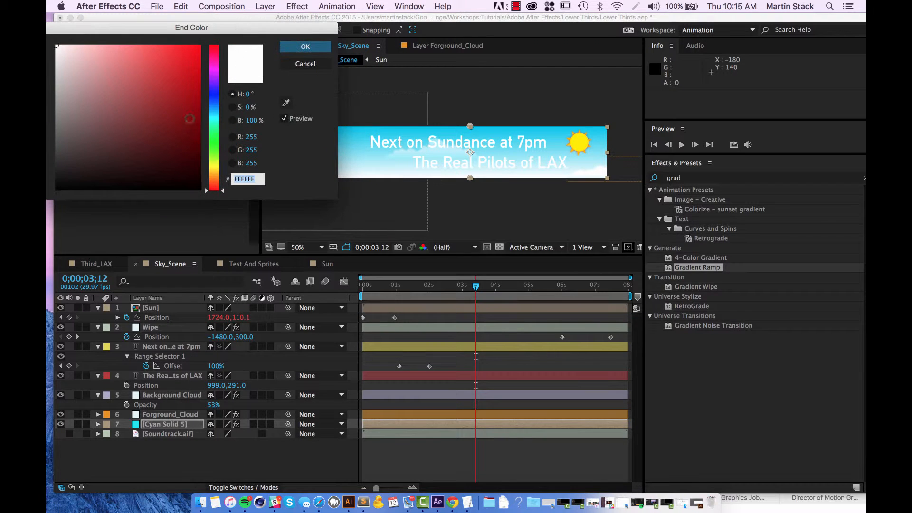
{"action": "left_click", "coordinate": [213, 109]}
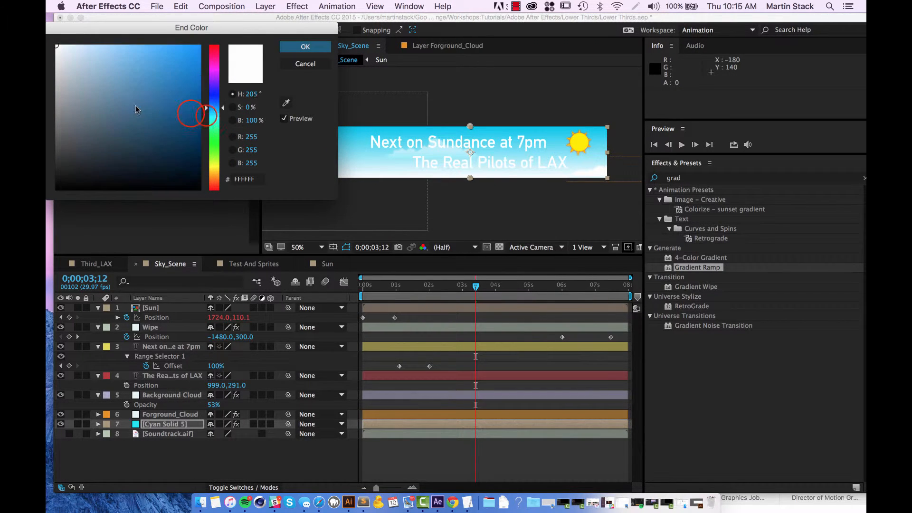
{"action": "mouse_move", "coordinate": [152, 108]}
{"action": "left_mouse_down"}
{"action": "mouse_move", "coordinate": [161, 97]}
{"action": "mouse_move", "coordinate": [123, 76]}
{"action": "mouse_move", "coordinate": [125, 98]}
{"action": "mouse_move", "coordinate": [138, 103]}
{"action": "left_mouse_up"}
{"action": "mouse_move", "coordinate": [205, 108]}
{"action": "left_mouse_down"}
{"action": "mouse_move", "coordinate": [207, 120]}
{"action": "mouse_move", "coordinate": [217, 56]}
{"action": "mouse_move", "coordinate": [218, 197]}
{"action": "left_mouse_up"}
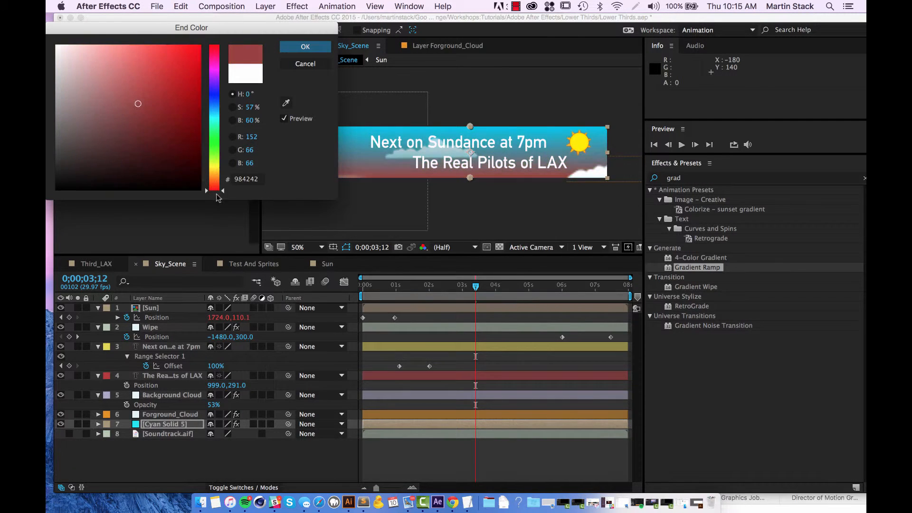
{"action": "mouse_move", "coordinate": [212, 156]}
{"action": "left_mouse_down"}
{"action": "mouse_move", "coordinate": [215, 101]}
{"action": "mouse_move", "coordinate": [211, 116]}
{"action": "left_mouse_up"}
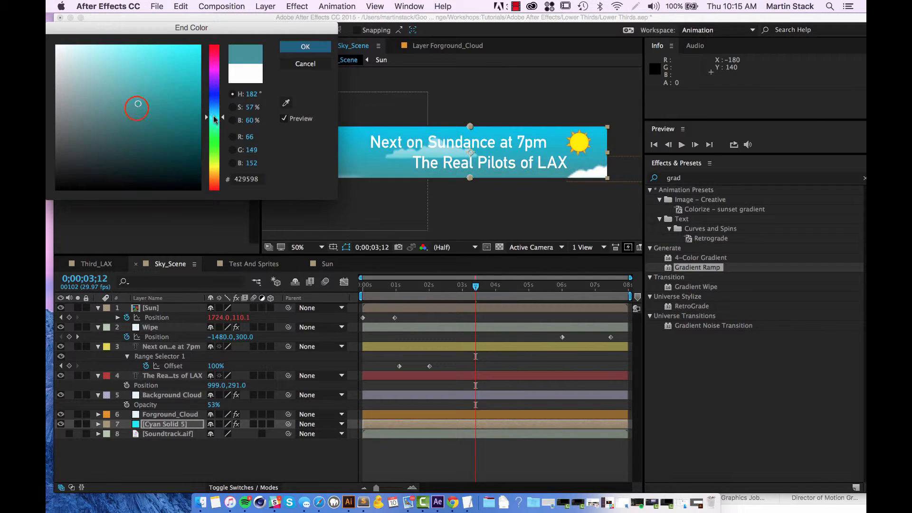
{"action": "mouse_move", "coordinate": [129, 88]}
{"action": "left_mouse_down"}
{"action": "mouse_move", "coordinate": [127, 51]}
{"action": "mouse_move", "coordinate": [117, 99]}
{"action": "left_mouse_up"}
{"action": "mouse_move", "coordinate": [145, 82]}
{"action": "left_mouse_down"}
{"action": "mouse_move", "coordinate": [191, 75]}
{"action": "mouse_move", "coordinate": [152, 92]}
{"action": "mouse_move", "coordinate": [88, 70]}
{"action": "mouse_move", "coordinate": [79, 78]}
{"action": "mouse_move", "coordinate": [115, 86]}
{"action": "mouse_move", "coordinate": [104, 88]}
{"action": "left_mouse_up"}
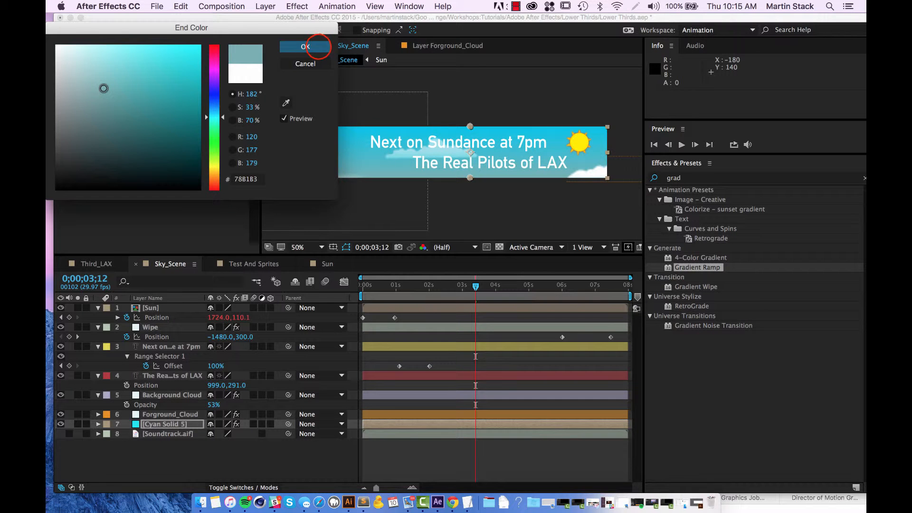
{"action": "left_click", "coordinate": [306, 46]}
Preview Sky_Scene from 0;00;00;12 and again from the first frame to check the gradient and the sun's drop.
{"action": "left_click", "coordinate": [474, 286]}
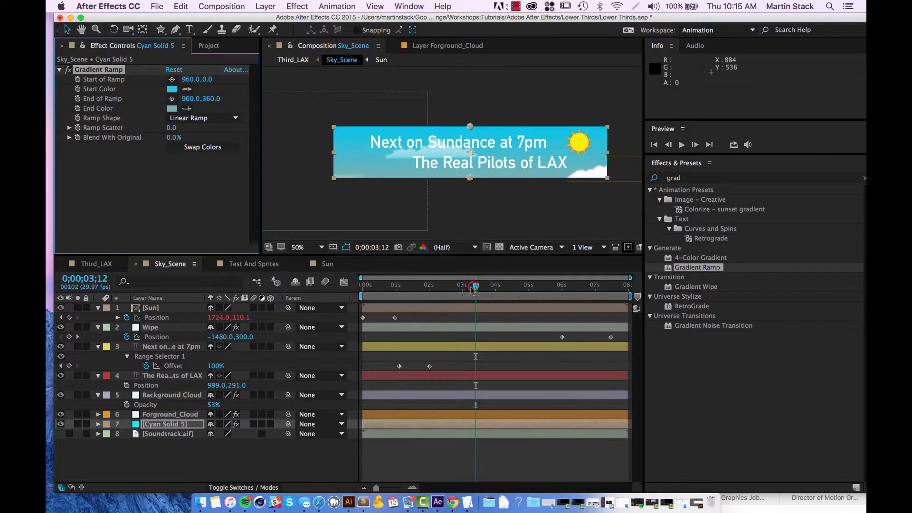
{"action": "left_click_drag", "start_coordinate": [474, 287], "coordinate": [376, 286]}
{"action": "key", "text": "space"}
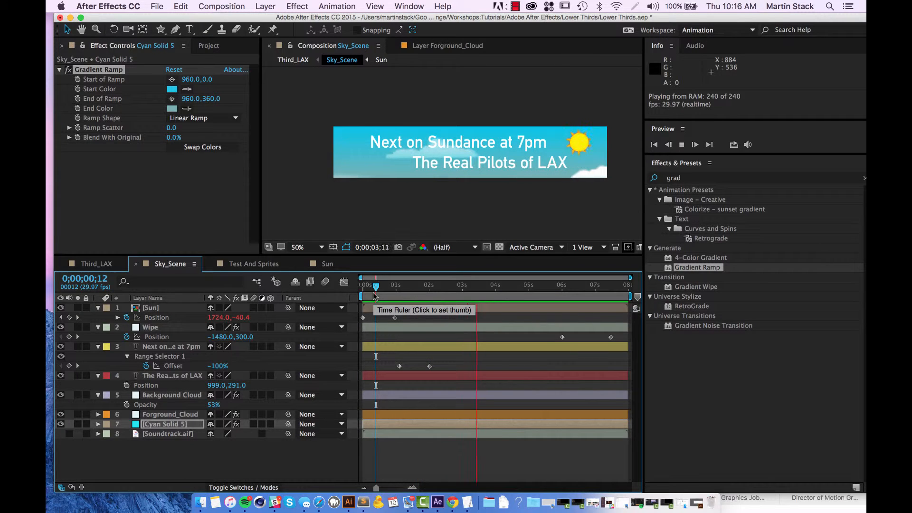
{"action": "left_click", "coordinate": [217, 480]}
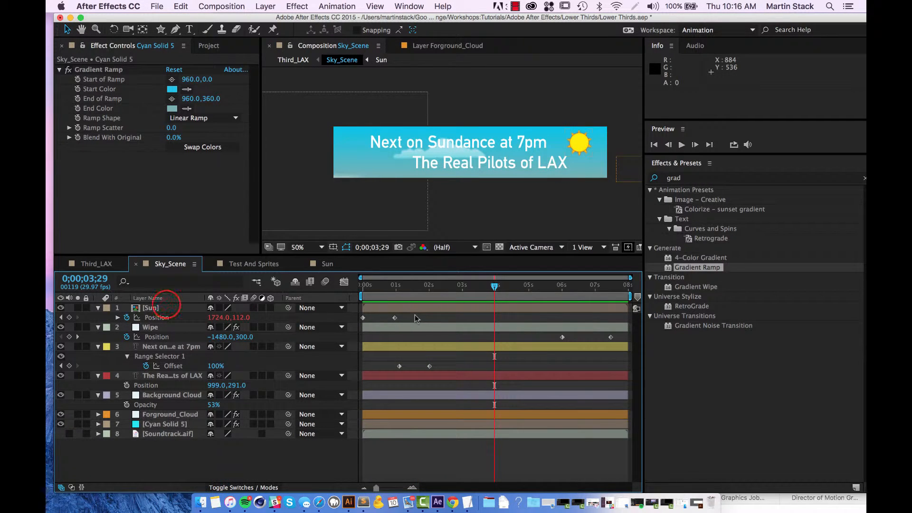
{"action": "left_click", "coordinate": [166, 308]}
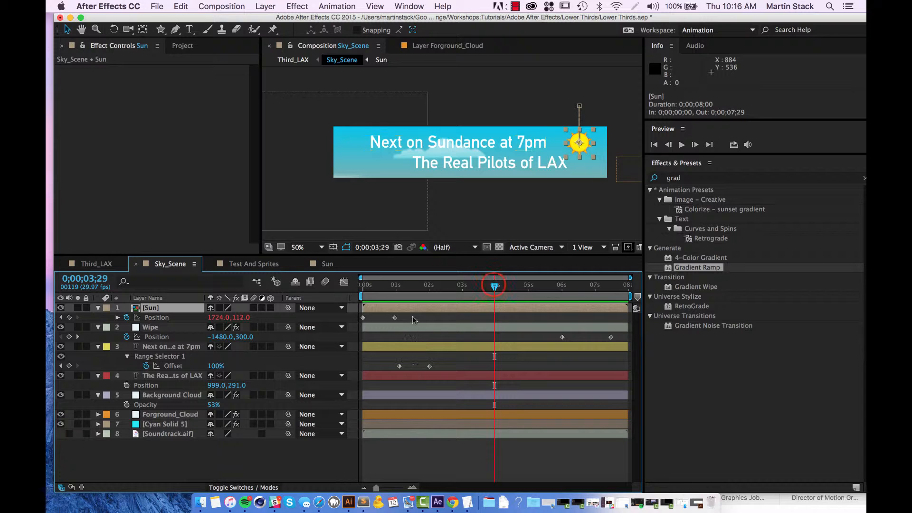
{"action": "left_click_drag", "start_coordinate": [492, 285], "coordinate": [363, 285]}
{"action": "key", "text": "space"}
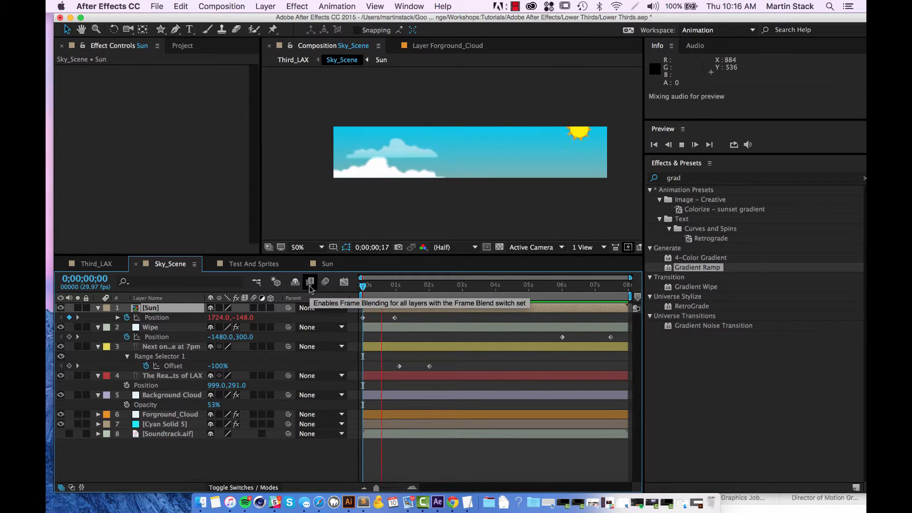
{"action": "left_click", "coordinate": [409, 316]}
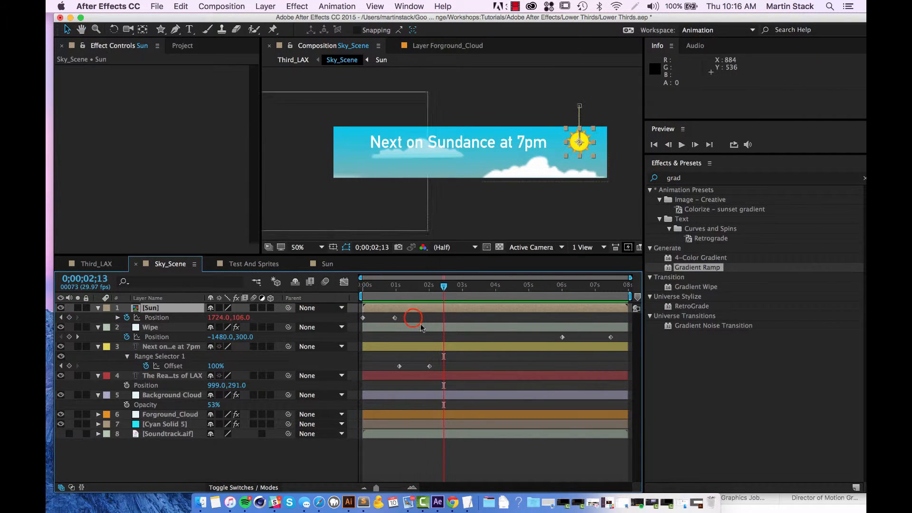
{"action": "left_click_drag", "start_coordinate": [391, 319], "coordinate": [363, 319]}
{"action": "right_click", "coordinate": [364, 318]}
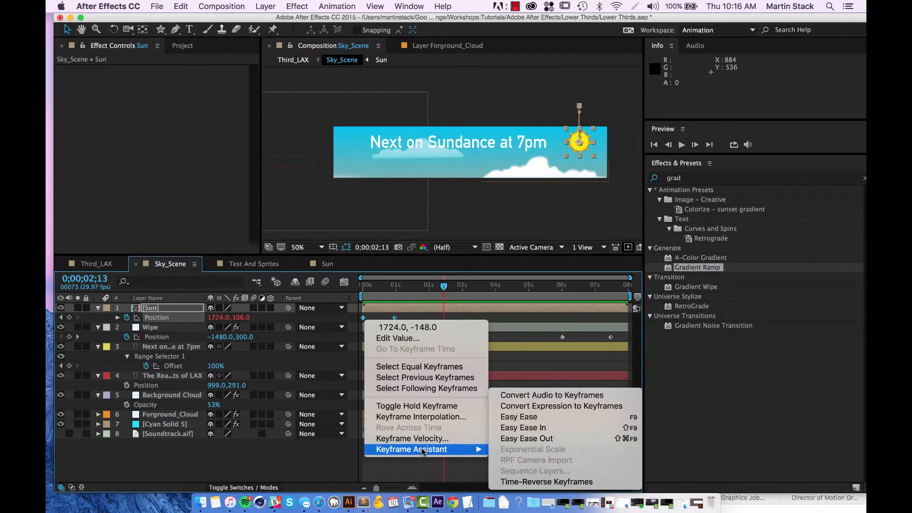
{"action": "mouse_move", "coordinate": [418, 451]}
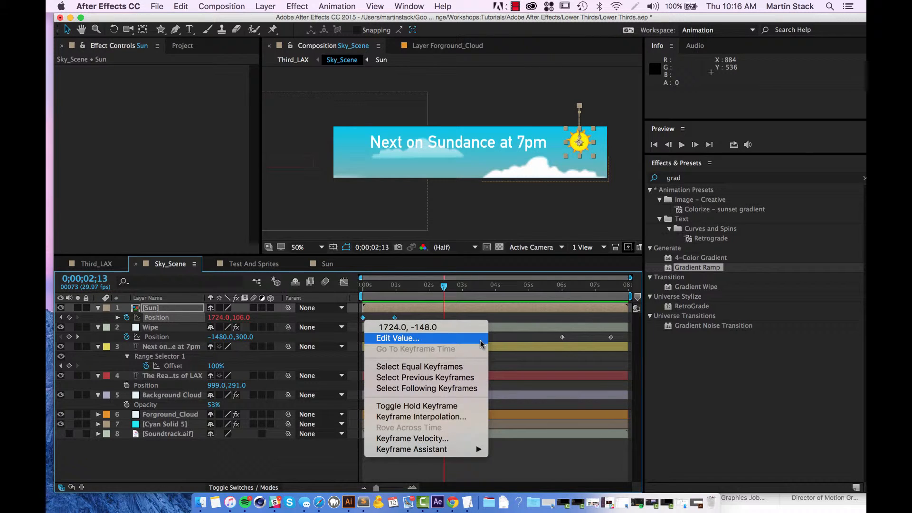
{"action": "left_click", "coordinate": [451, 443]}
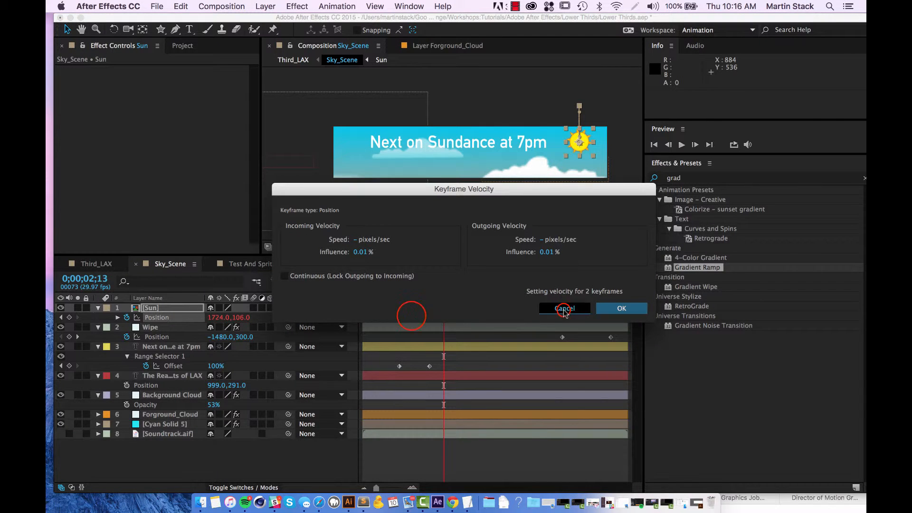
{"action": "left_click", "coordinate": [564, 308]}
Set the spatial interpolation of both Sun Position keyframes to Linear, and preview Sky_Scene from the first frame.
{"action": "left_click", "coordinate": [363, 317]}
{"action": "right_click", "coordinate": [362, 318]}
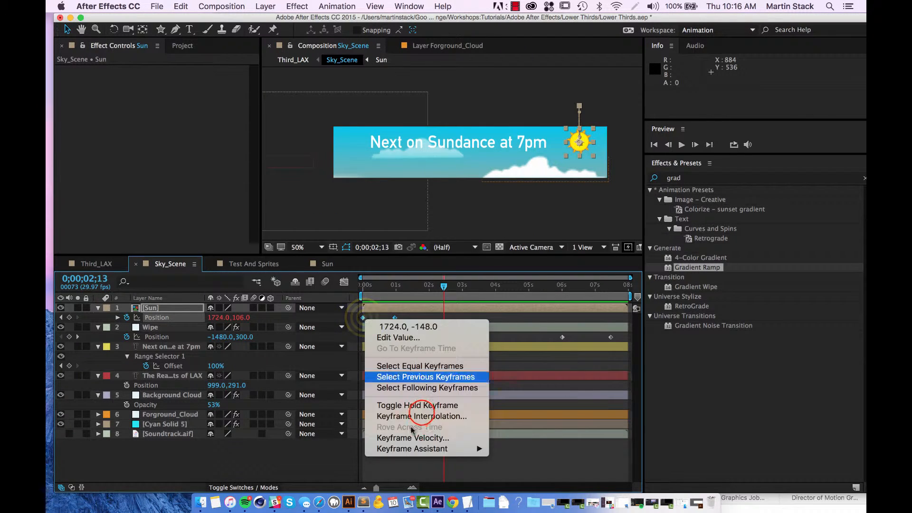
{"action": "left_click", "coordinate": [422, 416]}
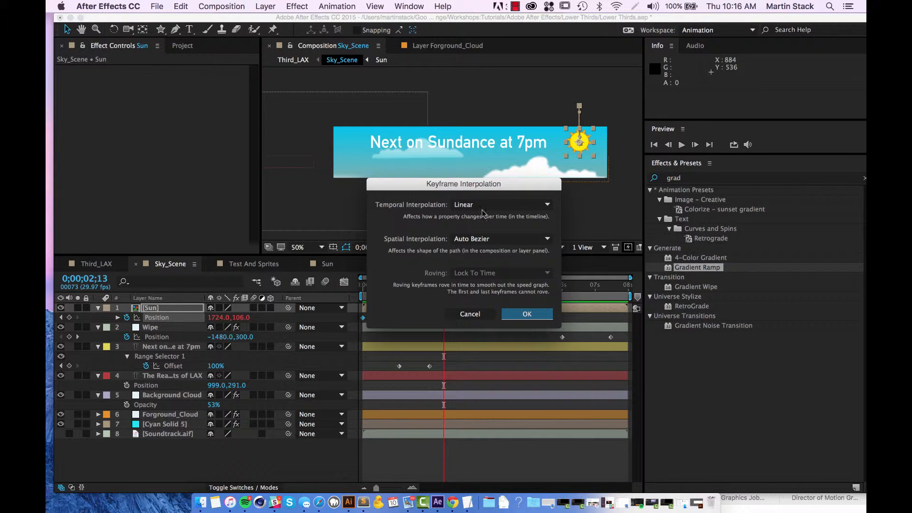
{"action": "left_click", "coordinate": [518, 240]}
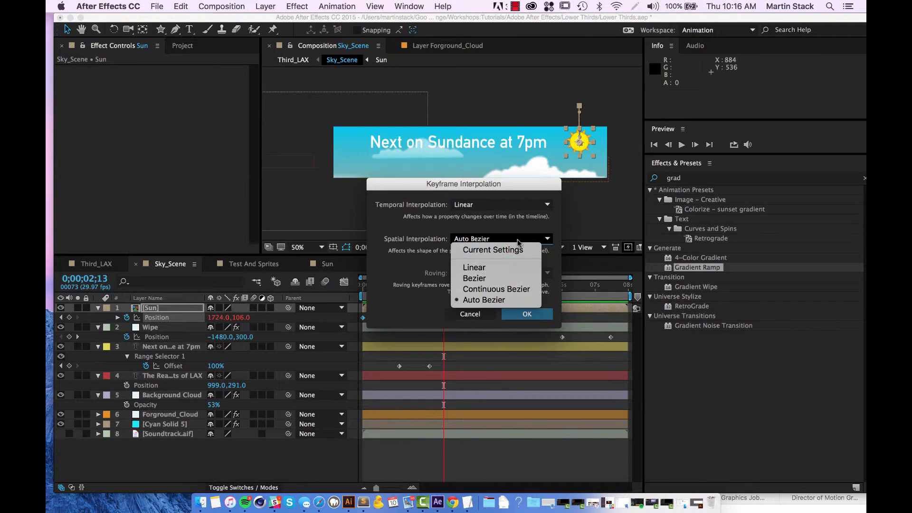
{"action": "left_click", "coordinate": [513, 270]}
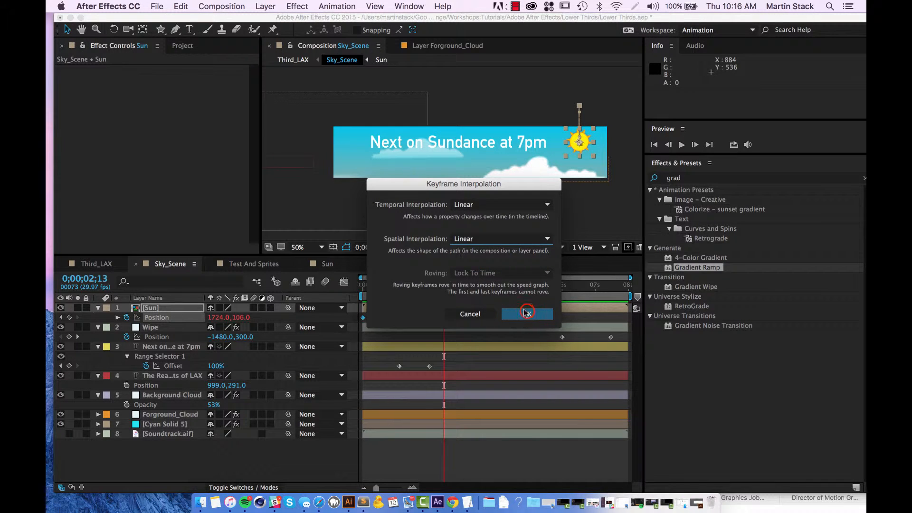
{"action": "left_click", "coordinate": [526, 312]}
{"action": "key", "text": "space"}
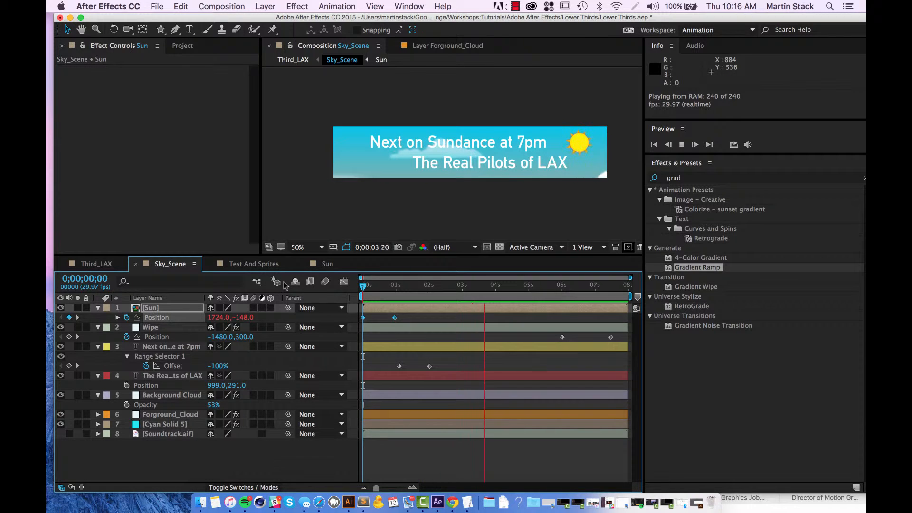
Move the Sun's second Position keyframe to 0;00;00;15 and preview Sky_Scene from the first frame.
{"action": "left_click", "coordinate": [395, 317]}
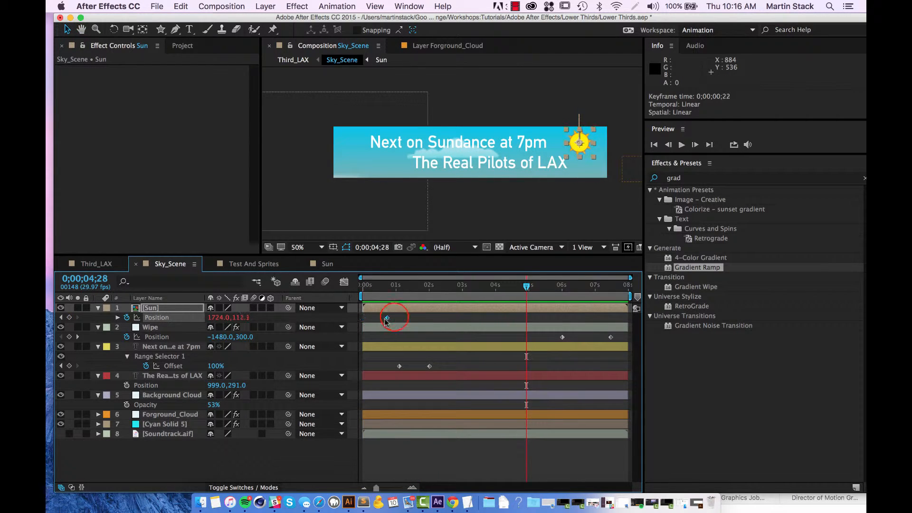
{"action": "left_click", "coordinate": [411, 315]}
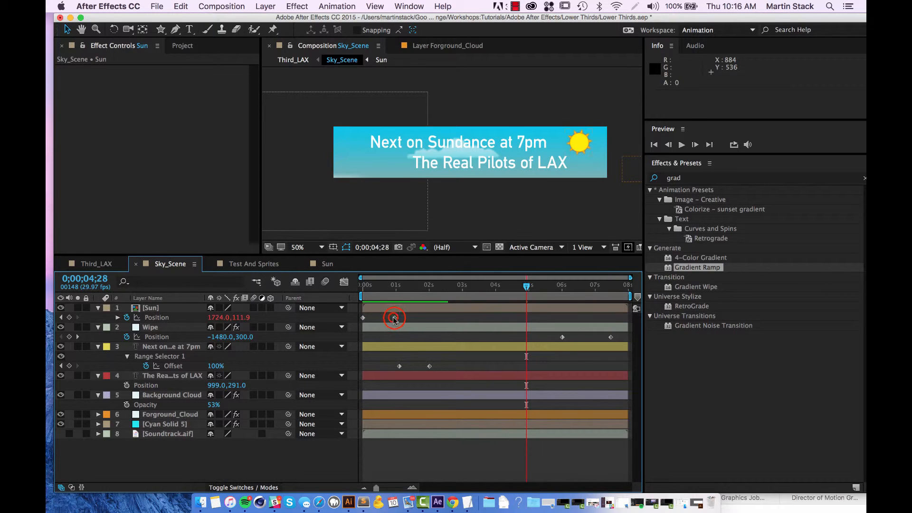
{"action": "left_click_drag", "start_coordinate": [395, 318], "coordinate": [380, 319]}
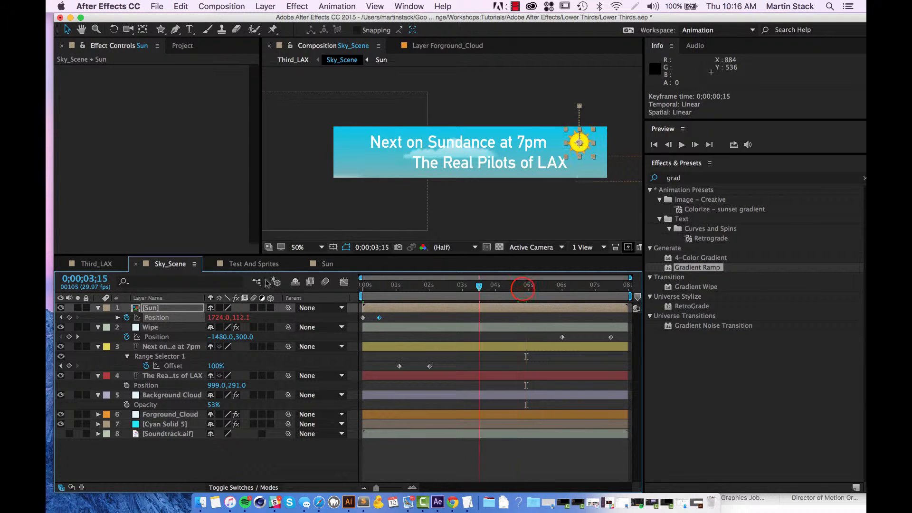
{"action": "key", "text": "Home"}
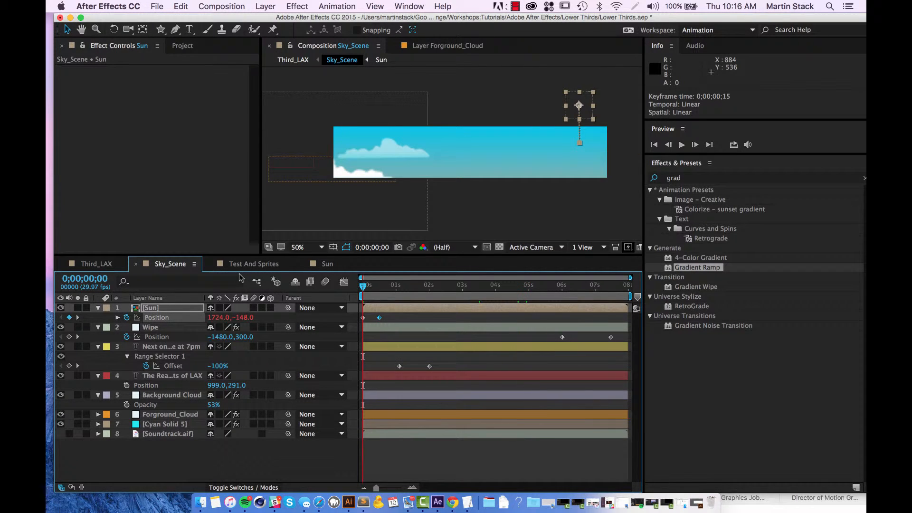
{"action": "key", "text": "space"}
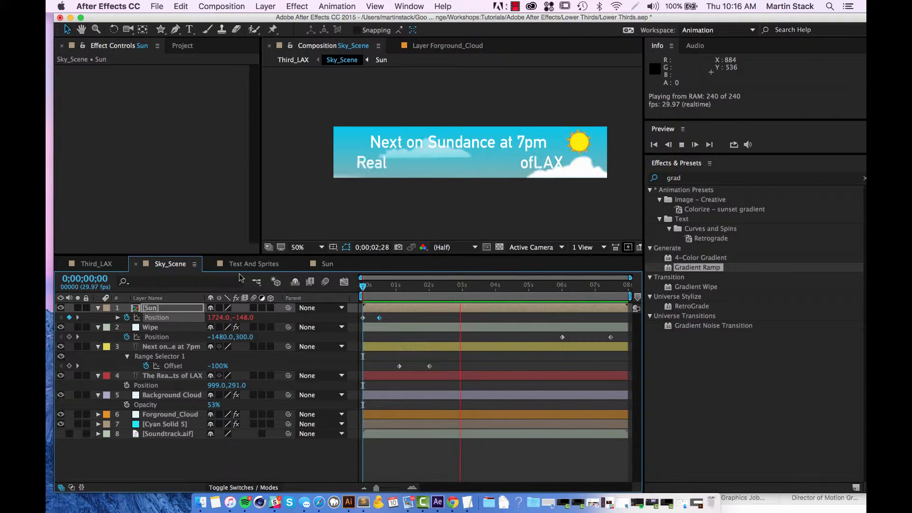
Retime the Sun's second Position keyframe to about 1.4 seconds and preview Sky_Scene from the first frame.
{"action": "left_click_drag", "start_coordinate": [379, 318], "coordinate": [407, 321]}
{"action": "left_click", "coordinate": [363, 285]}
{"action": "key", "text": "space"}
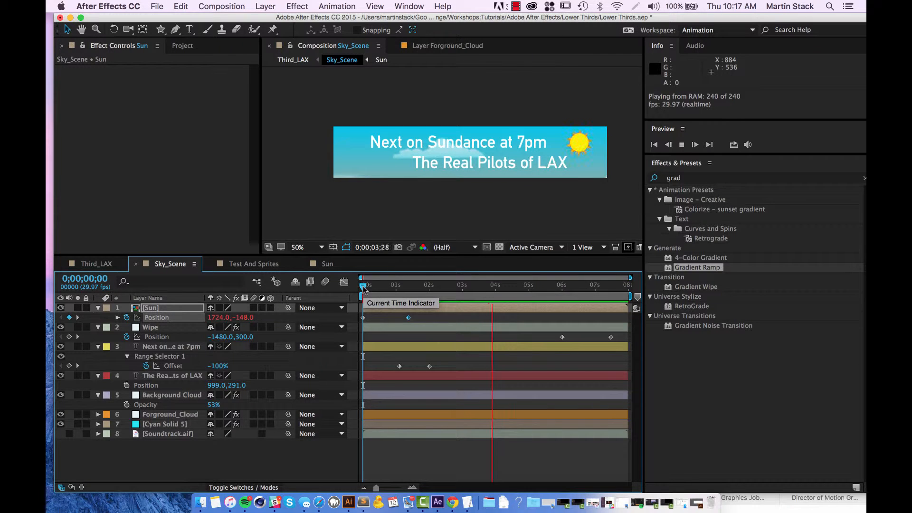
{"action": "key", "text": "space"}
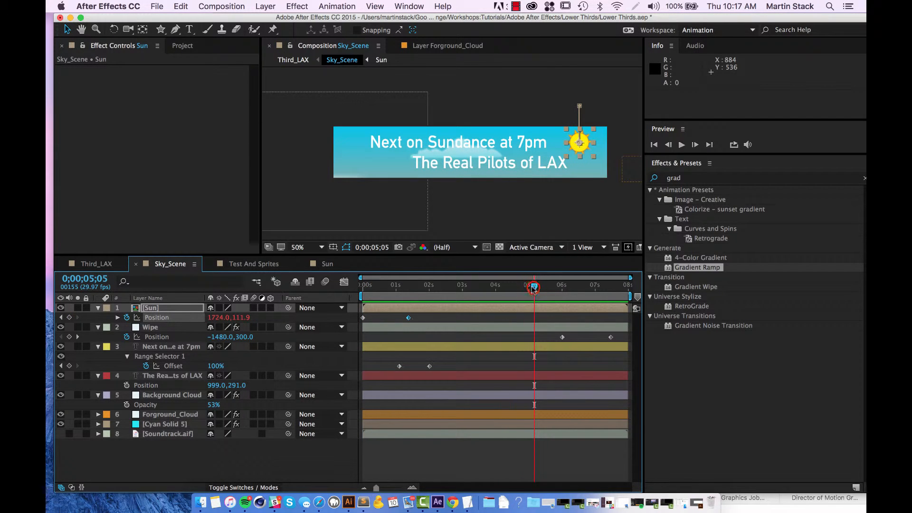
{"action": "left_click_drag", "start_coordinate": [534, 287], "coordinate": [365, 287]}
{"action": "key", "text": "space"}
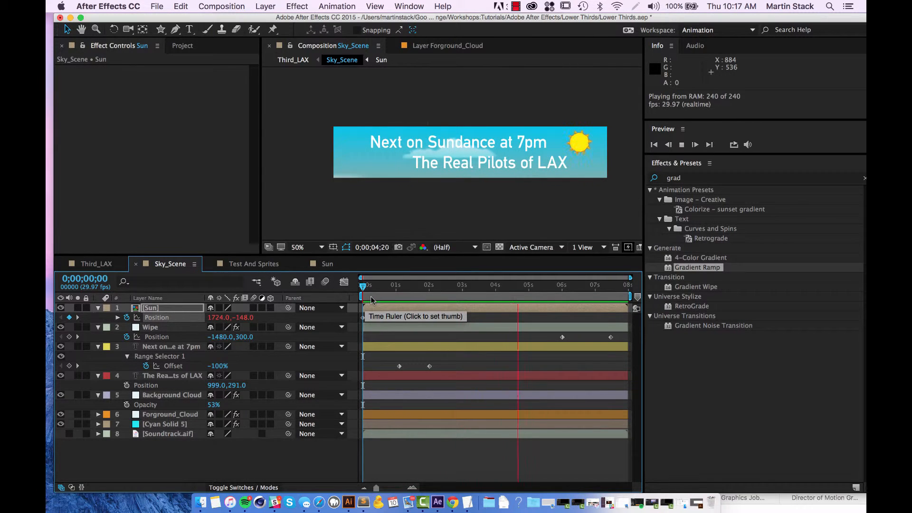
{"action": "key", "text": "space"}
Add Soundtrack.aif to the Third_LAX composition beneath airplane.ai and preview the composition from the first frame.
{"action": "key", "text": "Tab"}
{"action": "left_click", "coordinate": [366, 338]}
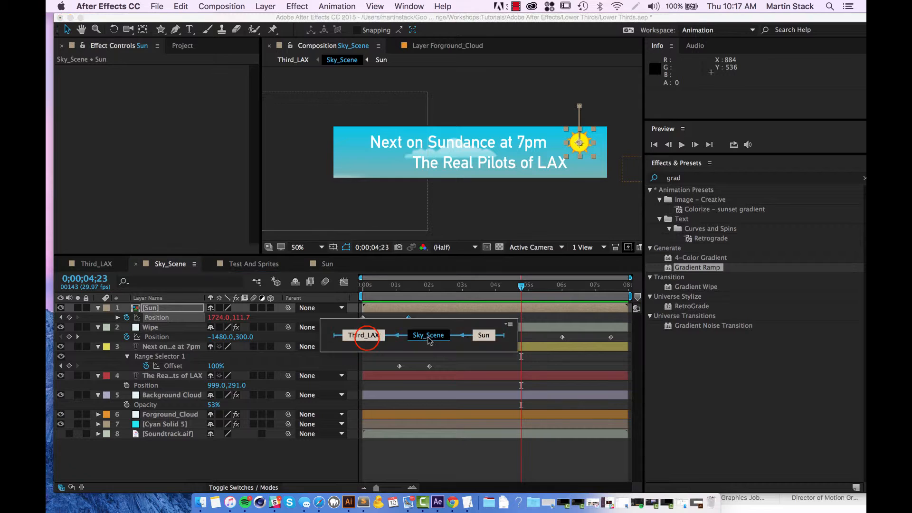
{"action": "left_click", "coordinate": [200, 377]}
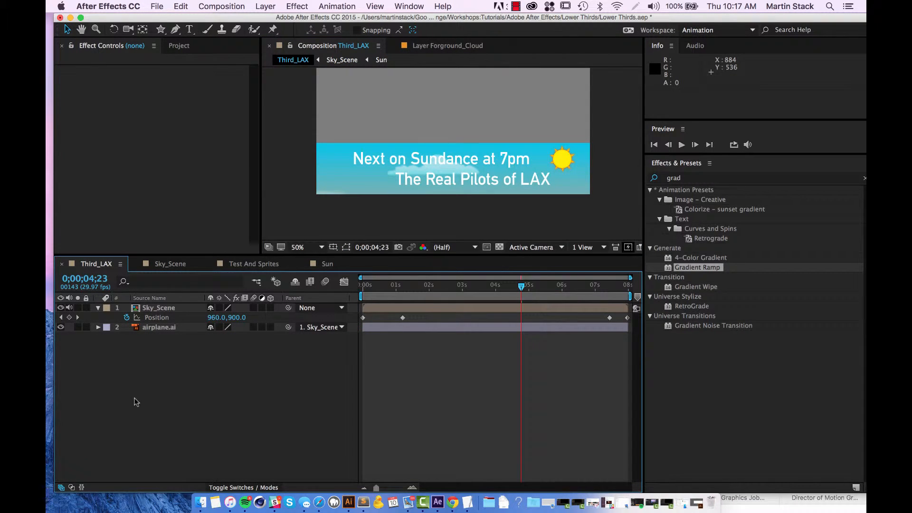
{"action": "left_click_drag", "start_coordinate": [193, 44], "coordinate": [215, 43]}
{"action": "left_click", "coordinate": [192, 45]}
{"action": "left_click_drag", "start_coordinate": [89, 181], "coordinate": [123, 239]}
{"action": "left_click_drag", "start_coordinate": [88, 183], "coordinate": [300, 435]}
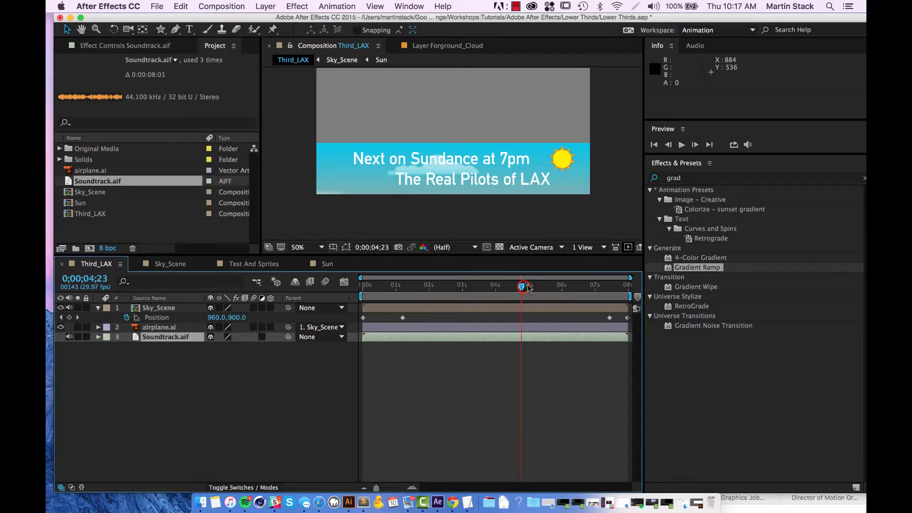
{"action": "key", "text": "space"}
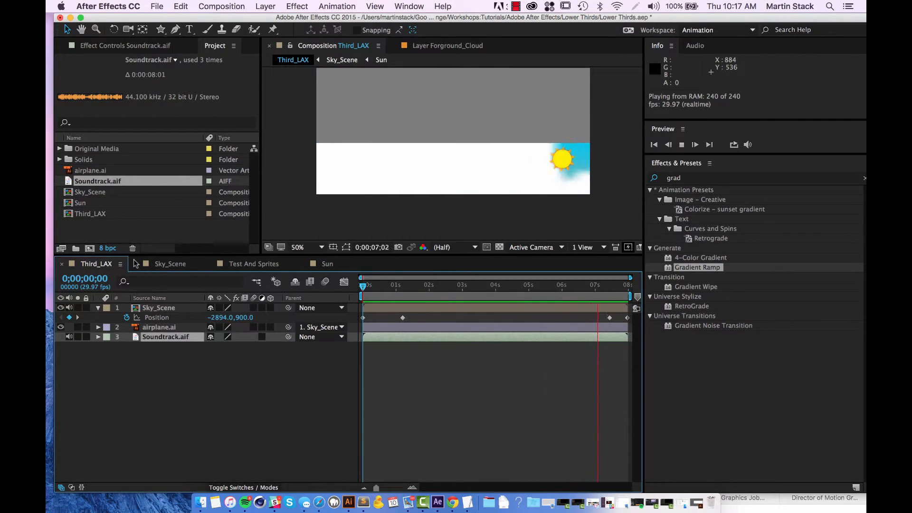
{"action": "left_click", "coordinate": [132, 428]}
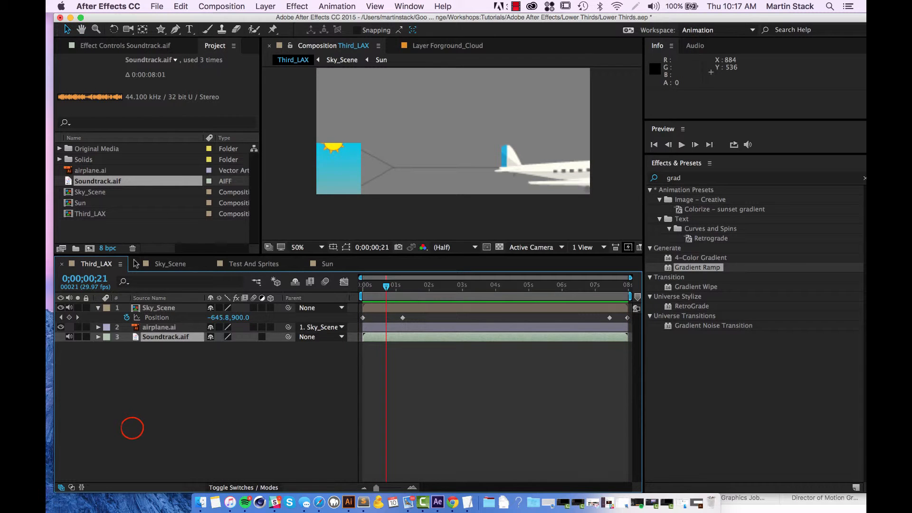
Place the Sun layer below the Wipe layer in Sky_Scene and save the project.
{"action": "left_click", "coordinate": [184, 264]}
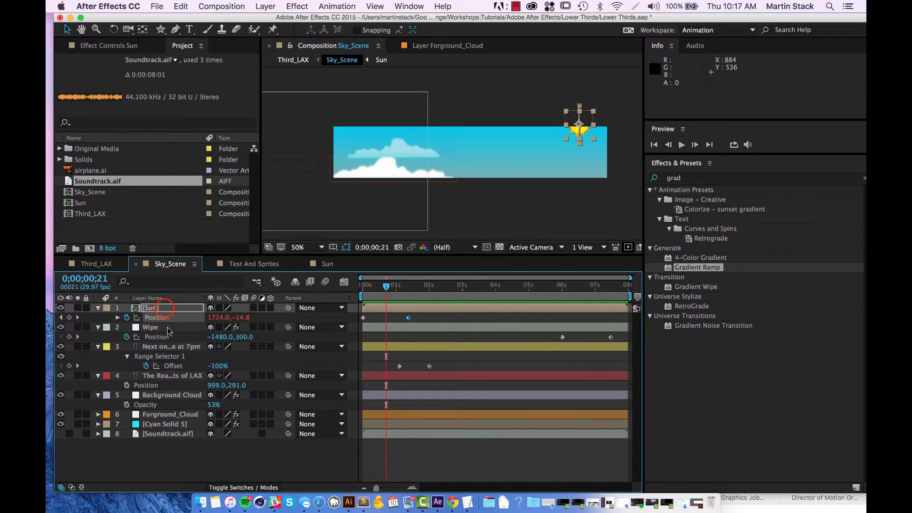
{"action": "left_click", "coordinate": [164, 308]}
{"action": "left_click_drag", "start_coordinate": [166, 318], "coordinate": [164, 339]}
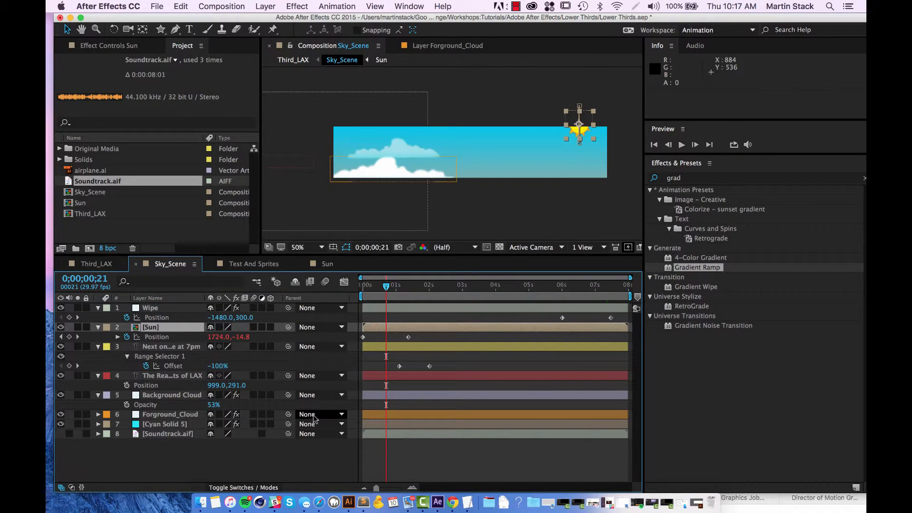
{"action": "key", "text": "super+s"}
Select the "Next on Sundance at 7pm" text layer and list the Animate Out text animation presets.
{"action": "left_click_drag", "start_coordinate": [386, 286], "coordinate": [516, 300]}
{"action": "left_click", "coordinate": [172, 348]}
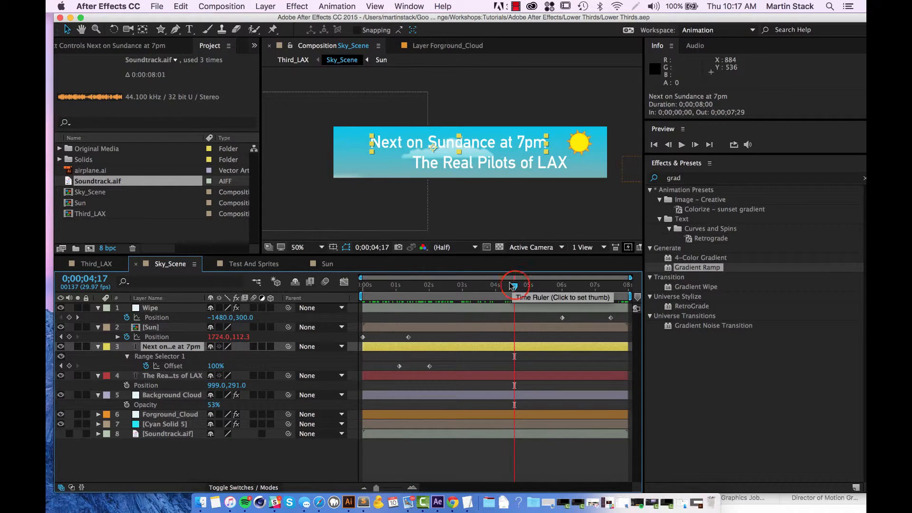
{"action": "mouse_move", "coordinate": [514, 285]}
{"action": "left_mouse_down"}
{"action": "mouse_move", "coordinate": [531, 288]}
{"action": "mouse_move", "coordinate": [409, 288]}
{"action": "mouse_move", "coordinate": [517, 300]}
{"action": "left_mouse_up"}
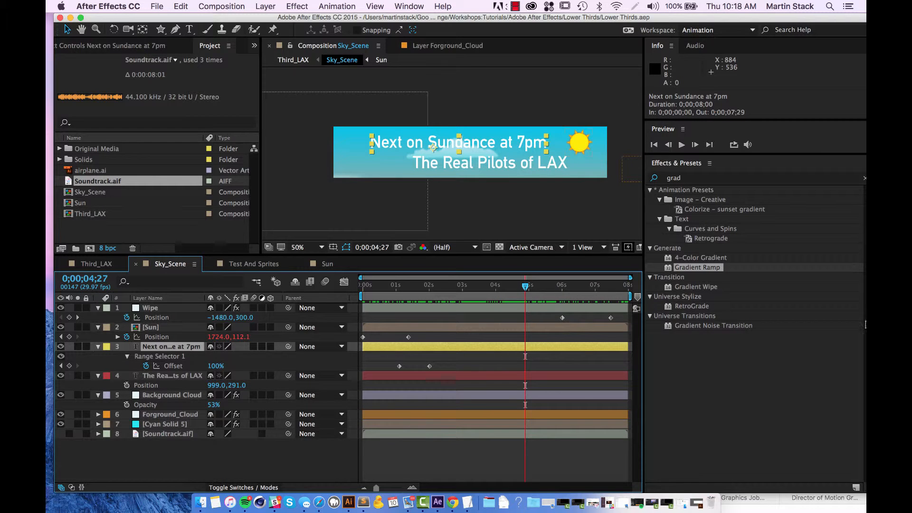
{"action": "left_click", "coordinate": [831, 182]}
{"action": "left_click", "coordinate": [863, 178]}
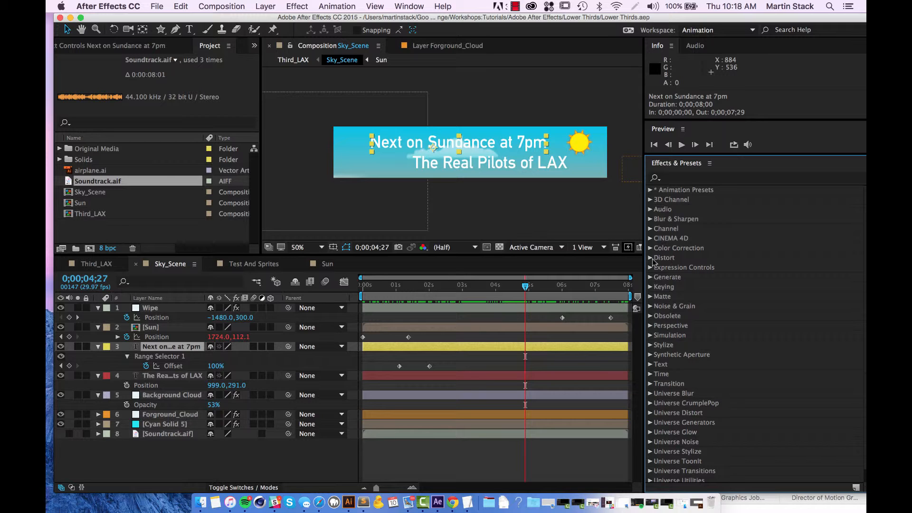
{"action": "left_click", "coordinate": [649, 190]}
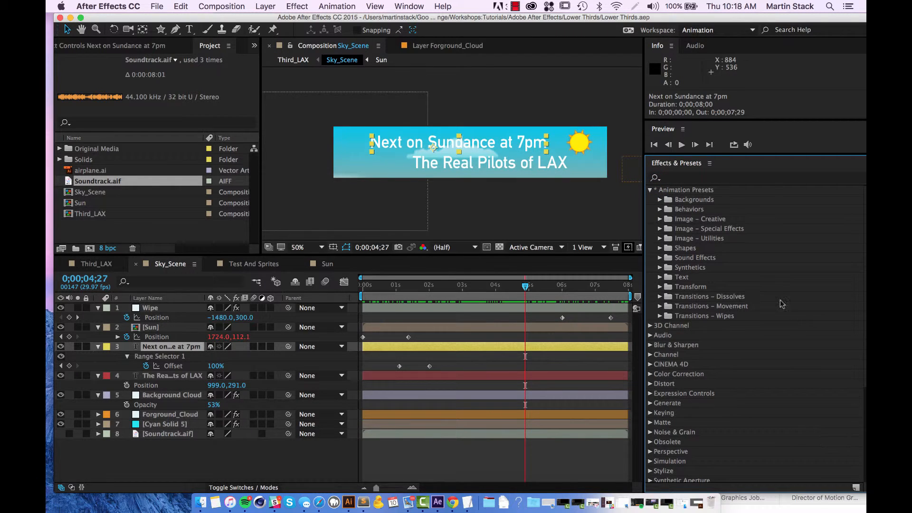
{"action": "left_click", "coordinate": [657, 278]}
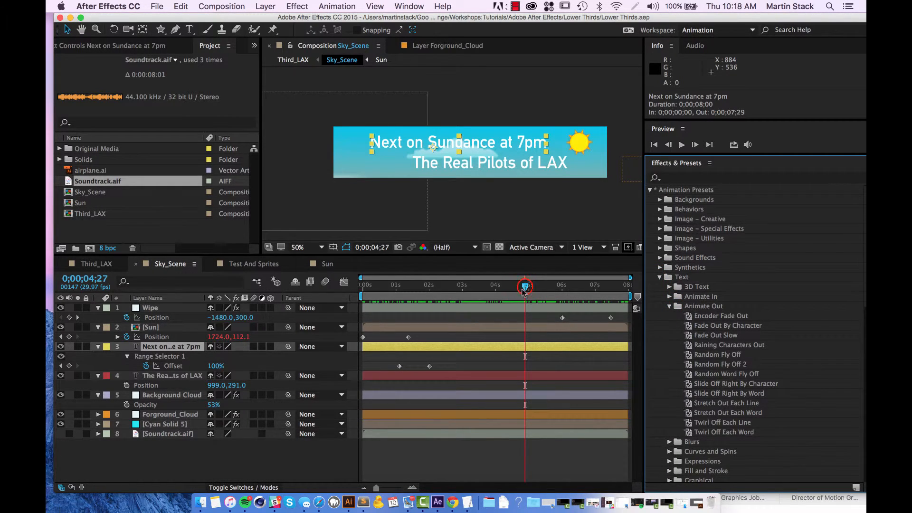
Apply the Fade Out By Character preset to the "Next on Sundance at 7pm" layer at 0;00;05;00 and preview it.
{"action": "mouse_move", "coordinate": [525, 285]}
{"action": "left_mouse_down"}
{"action": "mouse_move", "coordinate": [550, 290]}
{"action": "mouse_move", "coordinate": [530, 296]}
{"action": "left_mouse_up"}
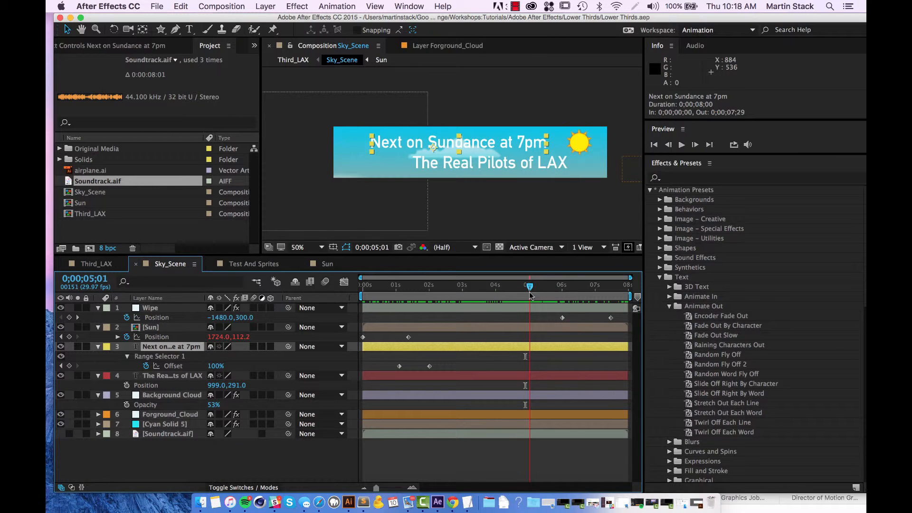
{"action": "mouse_move", "coordinate": [531, 295]}
{"action": "left_mouse_down"}
{"action": "mouse_move", "coordinate": [520, 306]}
{"action": "mouse_move", "coordinate": [530, 304]}
{"action": "left_mouse_up"}
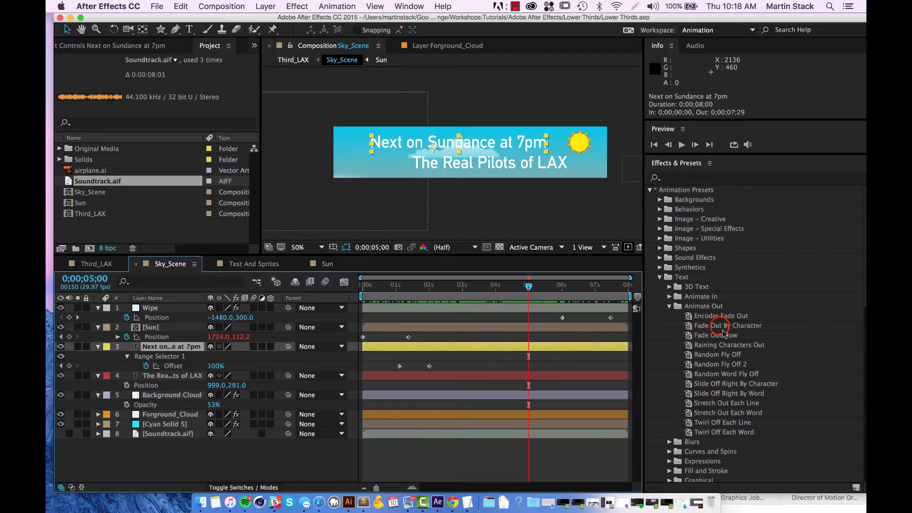
{"action": "left_click_drag", "start_coordinate": [720, 326], "coordinate": [182, 312]}
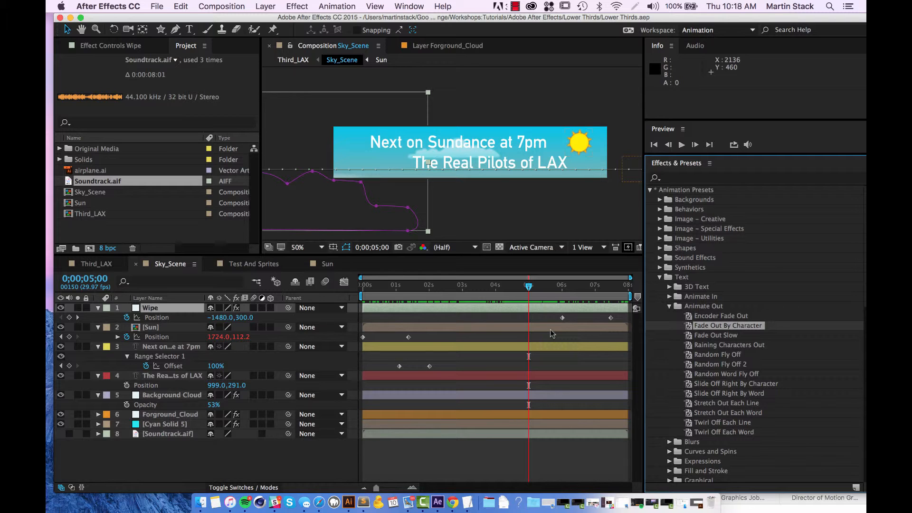
{"action": "key", "text": "super+z"}
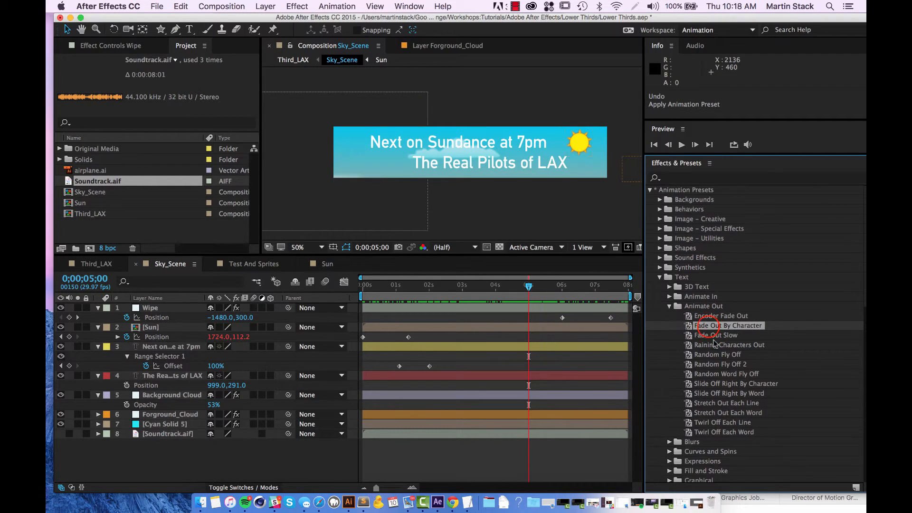
{"action": "left_click_drag", "start_coordinate": [708, 328], "coordinate": [532, 349]}
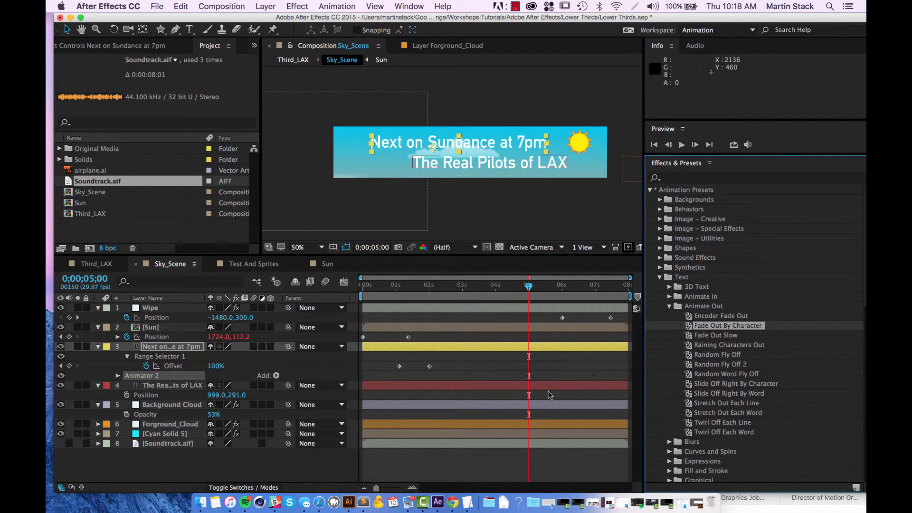
{"action": "key", "text": "space"}
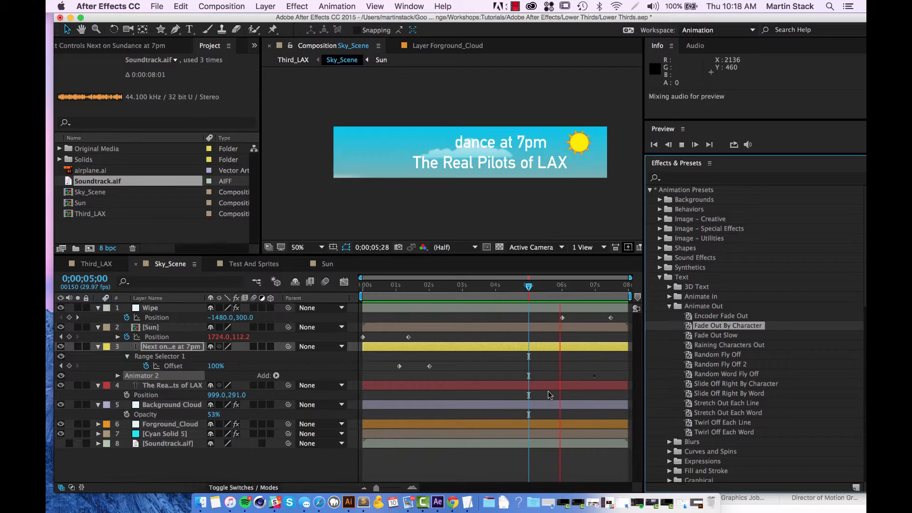
{"action": "left_click", "coordinate": [601, 284]}
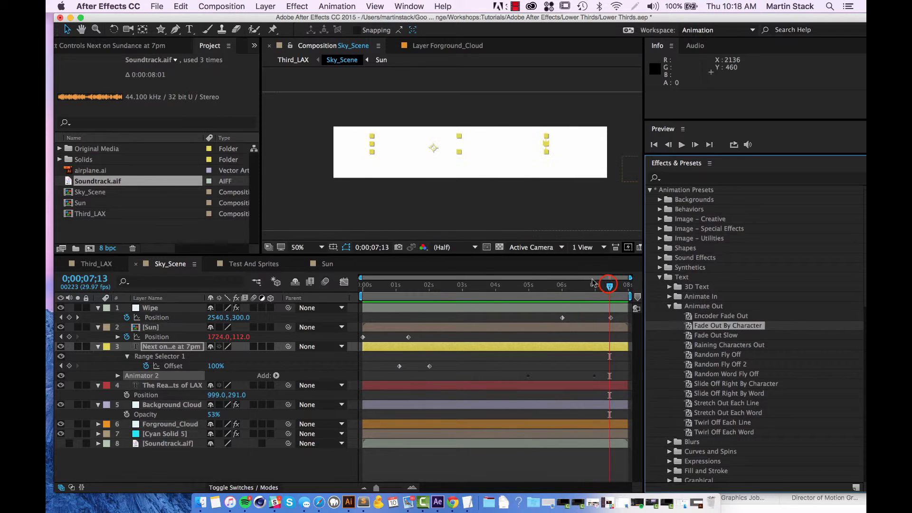
{"action": "left_click_drag", "start_coordinate": [551, 284], "coordinate": [528, 296]}
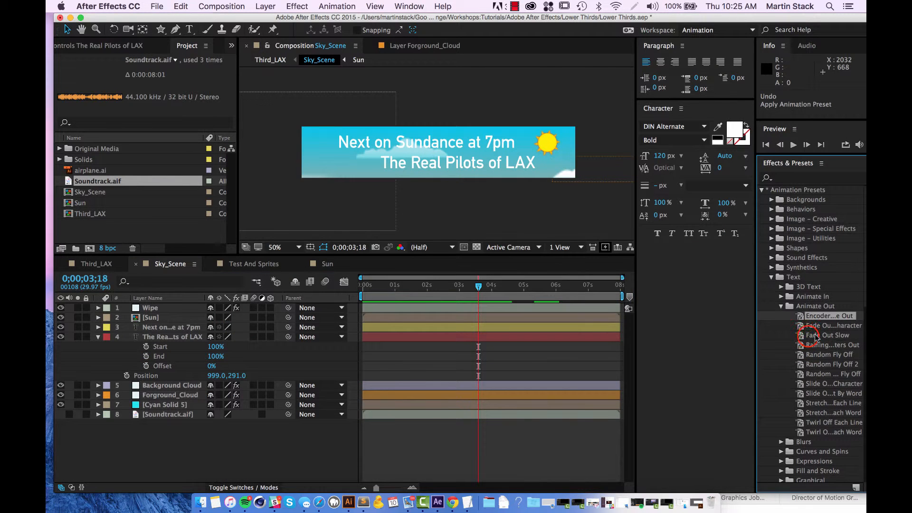
Apply the Fade Out Slow preset to the "The Real Pilots of LAX" layer at 0;00;03;18 and preview it.
{"action": "left_click_drag", "start_coordinate": [828, 335], "coordinate": [504, 339]}
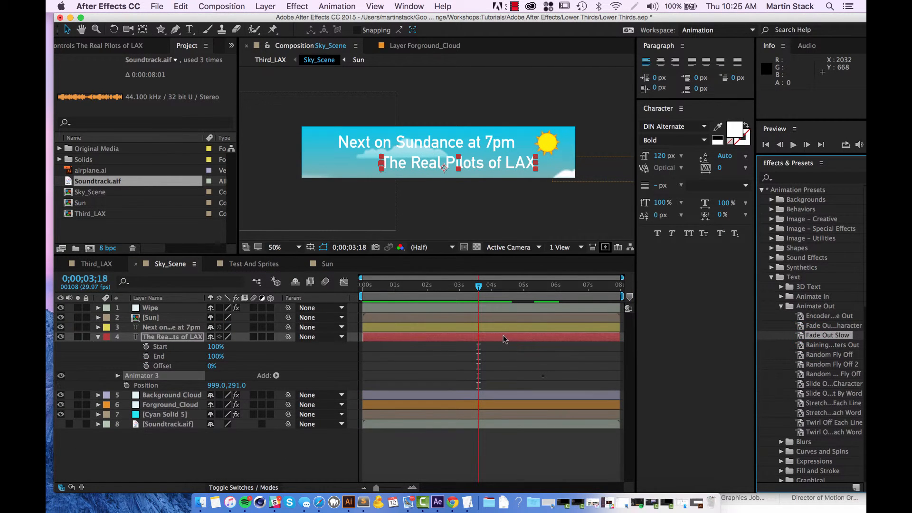
{"action": "key", "text": "space"}
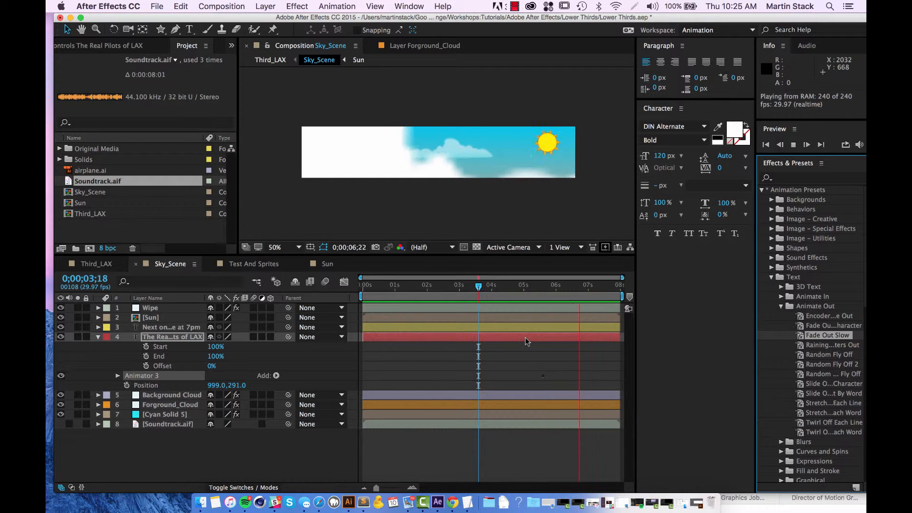
{"action": "key", "text": "space"}
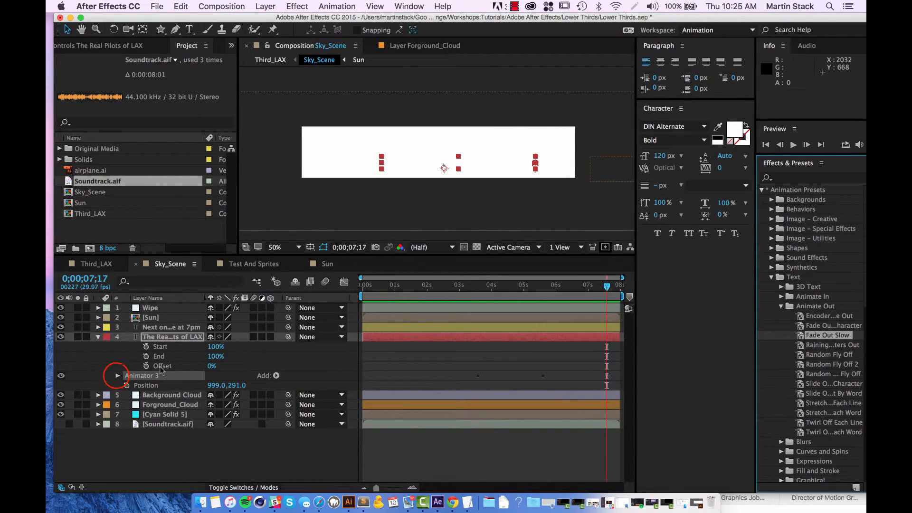
Move the first fade-out Offset keyframe of "The Real Pilots of LAX" to 0;00;05;06 and preview from 0;00;04;00.
{"action": "left_click", "coordinate": [116, 376]}
{"action": "left_click", "coordinate": [118, 376]}
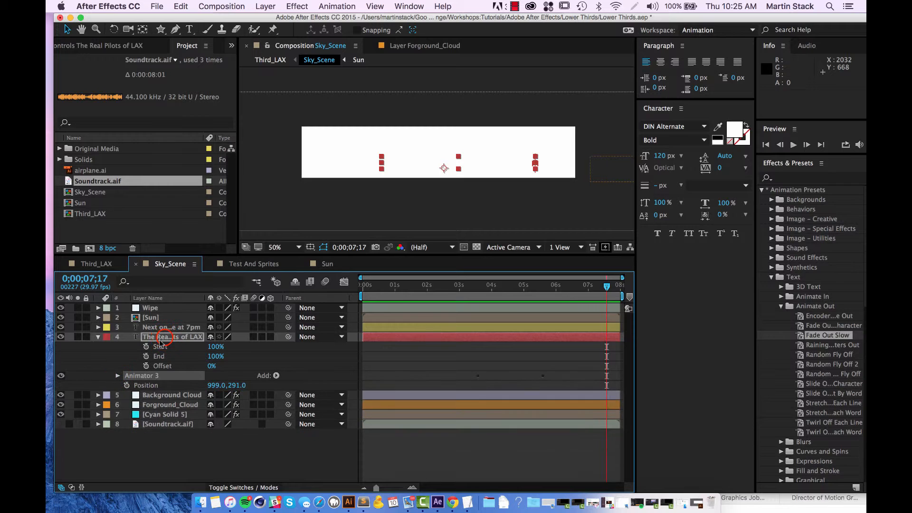
{"action": "left_click", "coordinate": [165, 339]}
{"action": "key", "text": "u"}
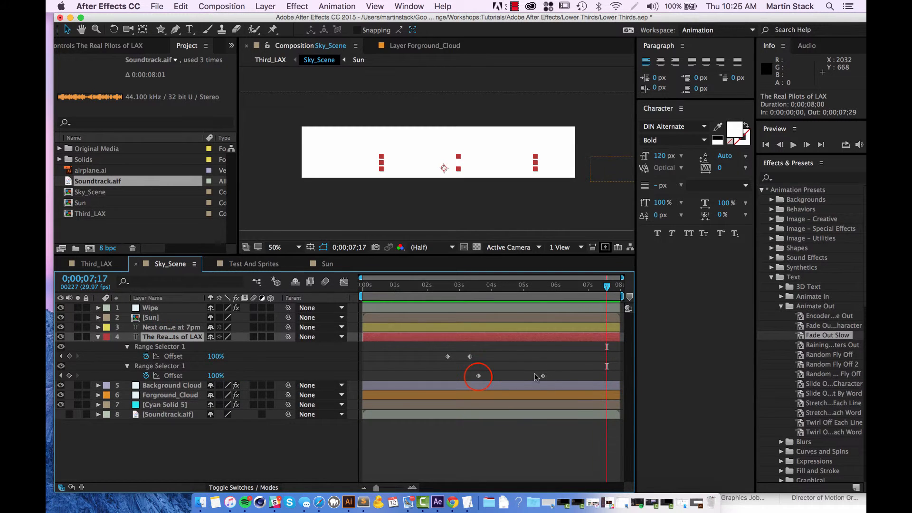
{"action": "left_click_drag", "start_coordinate": [477, 376], "coordinate": [533, 384]}
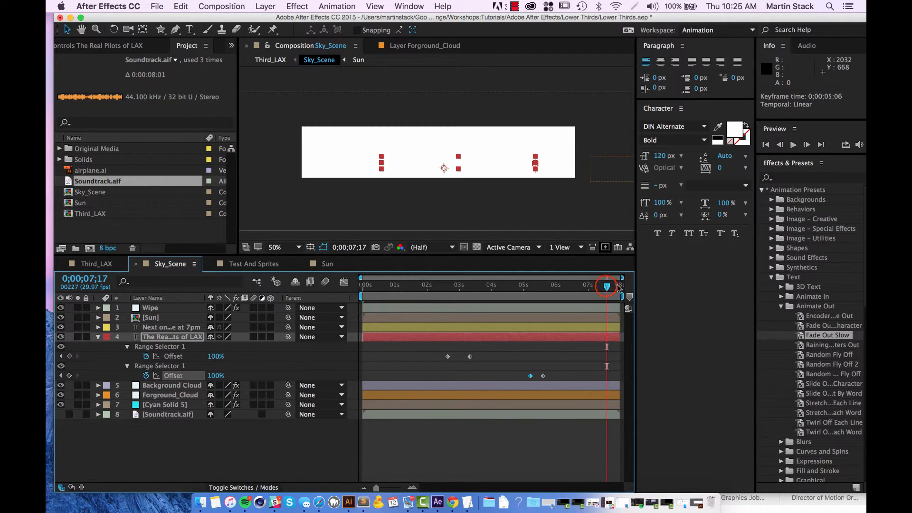
{"action": "left_click_drag", "start_coordinate": [607, 286], "coordinate": [491, 287]}
{"action": "key", "text": "space"}
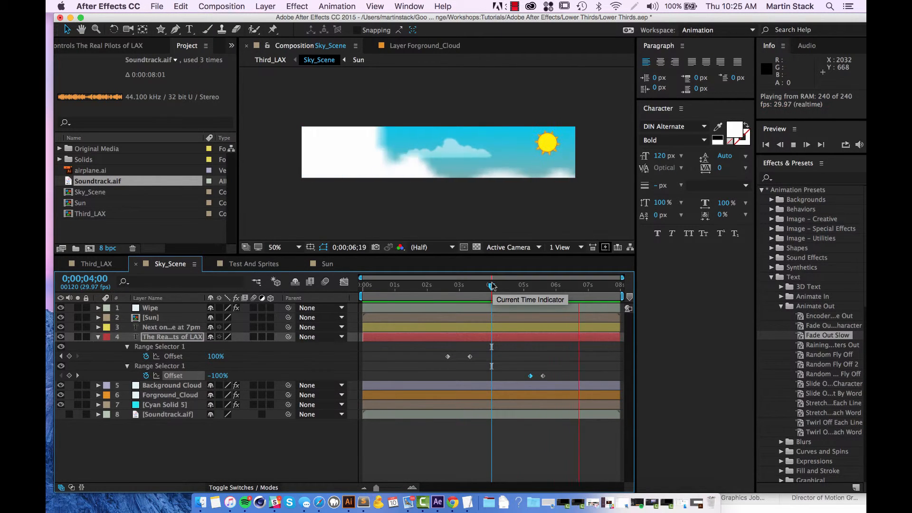
Move the last fade-out Offset keyframe of "The Real Pilots of LAX" to just past the 6-second mark and preview the slower fade.
{"action": "left_click", "coordinate": [543, 374]}
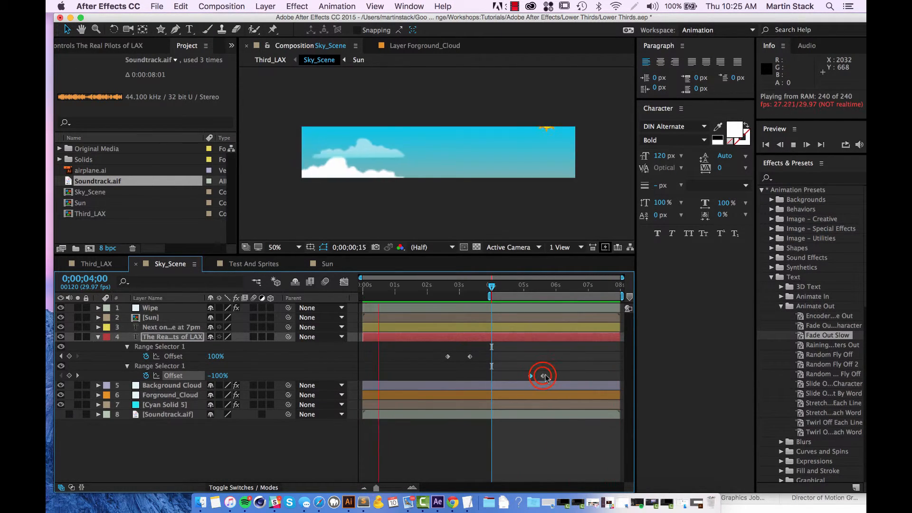
{"action": "double_click", "coordinate": [542, 375]}
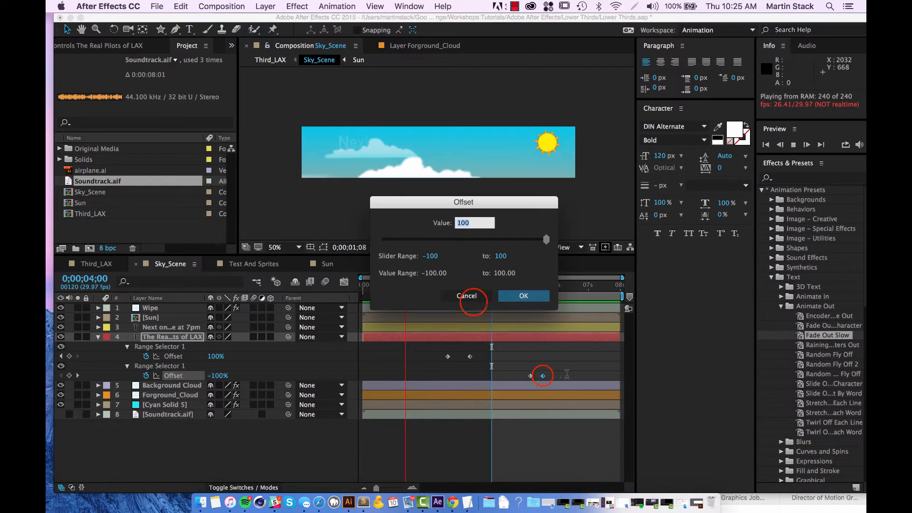
{"action": "left_click", "coordinate": [466, 296]}
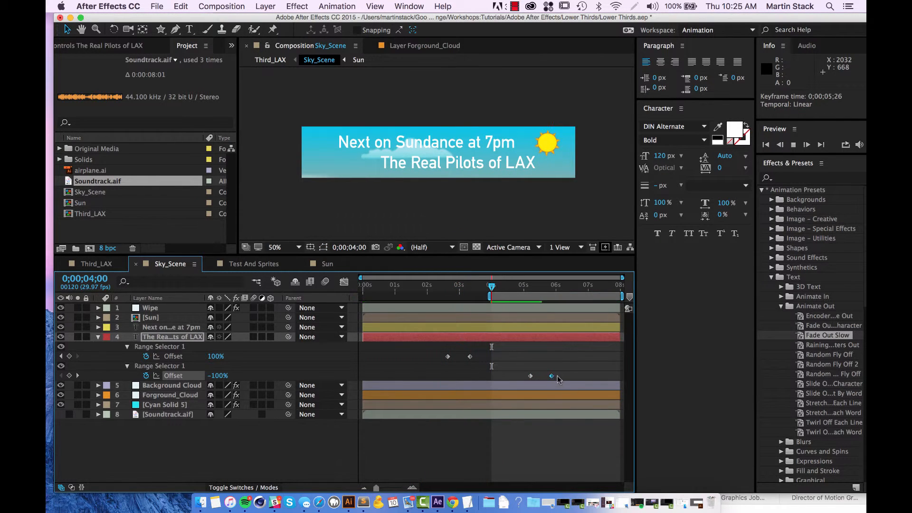
{"action": "left_click_drag", "start_coordinate": [543, 375], "coordinate": [563, 375]}
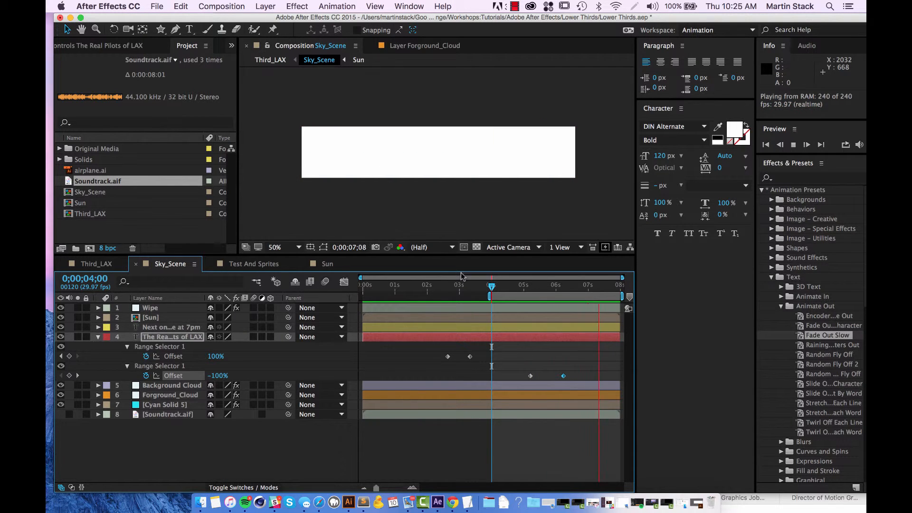
{"action": "key", "text": "space"}
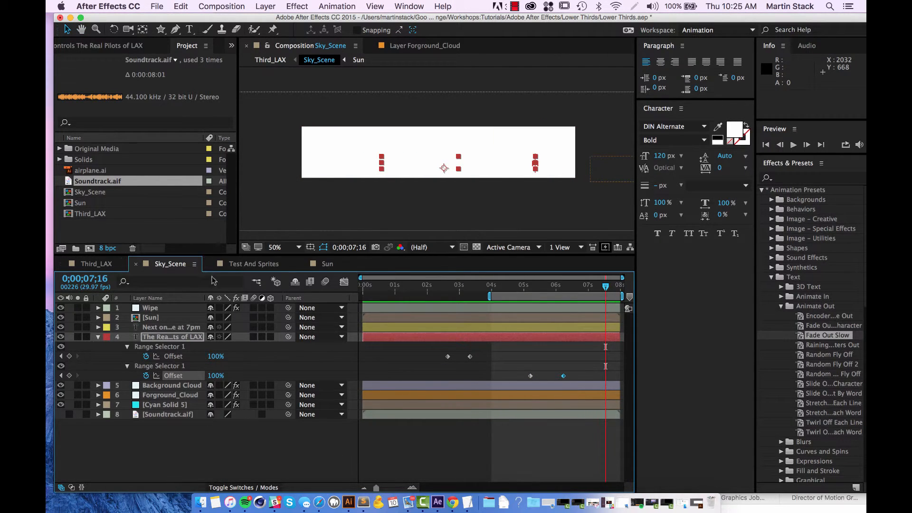
Switch to the Third_LAX composition and preview the full lower third from 0;00;00;00.
{"action": "key", "text": "Tab"}
{"action": "left_click", "coordinate": [191, 296]}
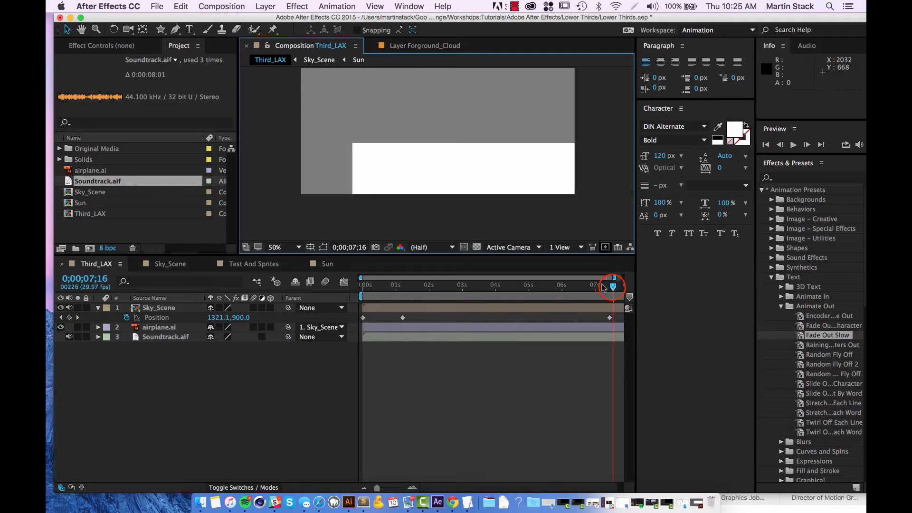
{"action": "left_click_drag", "start_coordinate": [612, 289], "coordinate": [294, 287]}
{"action": "key", "text": "space"}
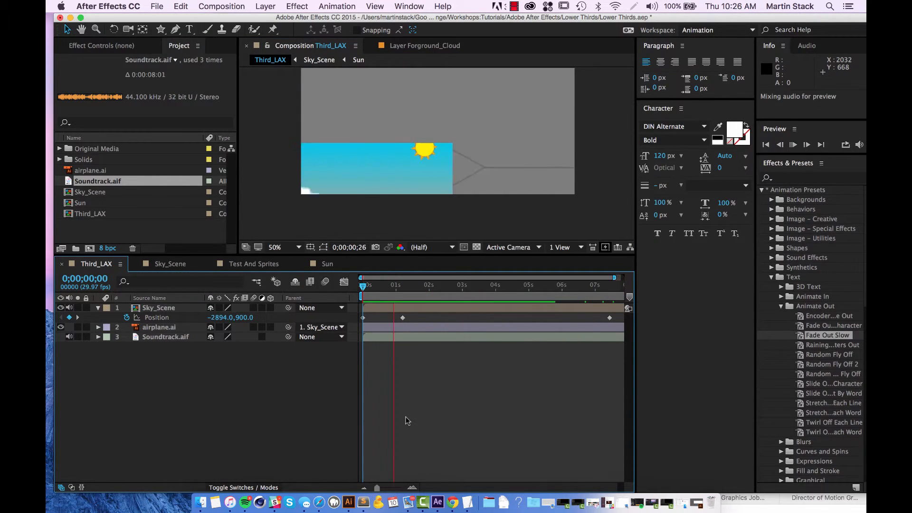
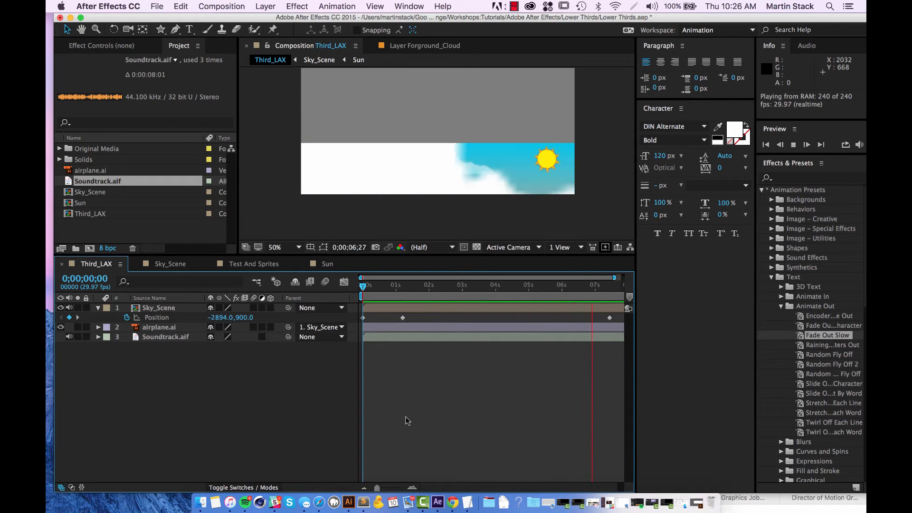
In Sky_Scene, shift both fade-out Offset keyframes of "The Real Pilots of LAX" to just past the 6- and 7-second marks and check from 0;00;05;14.
{"action": "key", "text": "space"}
{"action": "left_click", "coordinate": [177, 264]}
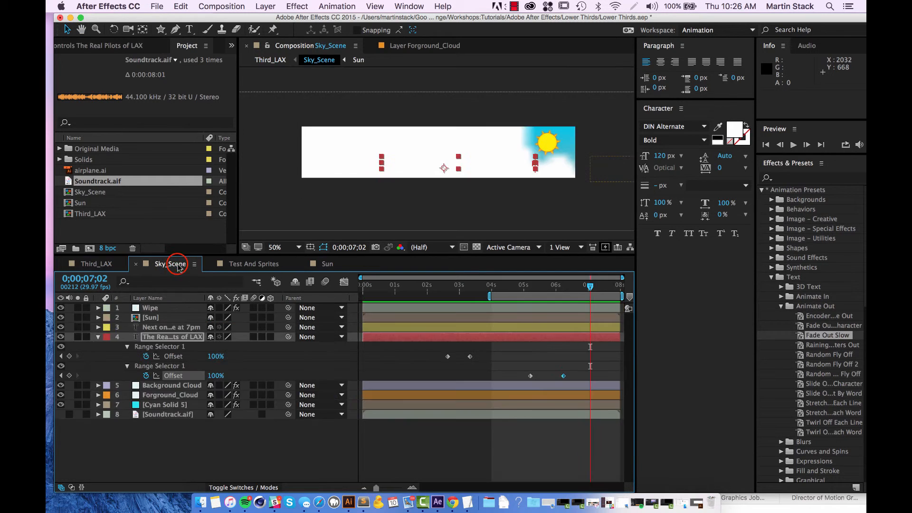
{"action": "left_click_drag", "start_coordinate": [577, 374], "coordinate": [555, 380]}
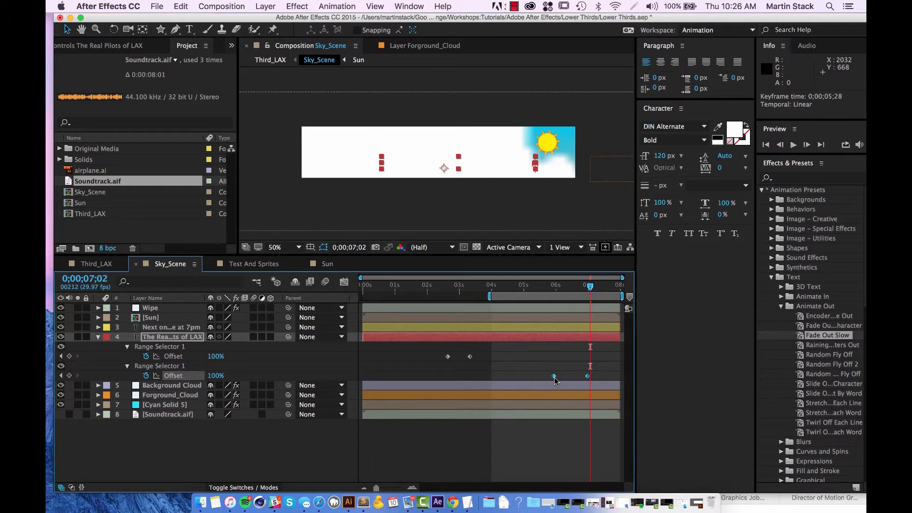
{"action": "left_click_drag", "start_coordinate": [589, 286], "coordinate": [539, 292]}
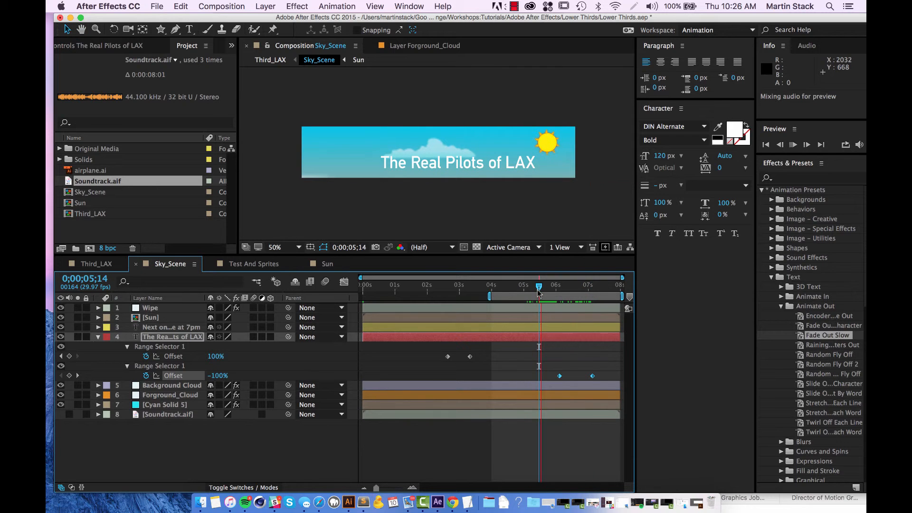
Switch to the Third_LAX composition and preview the retimed text fade-out with the soundtrack from 0;00;03;19.
{"action": "left_click", "coordinate": [109, 268]}
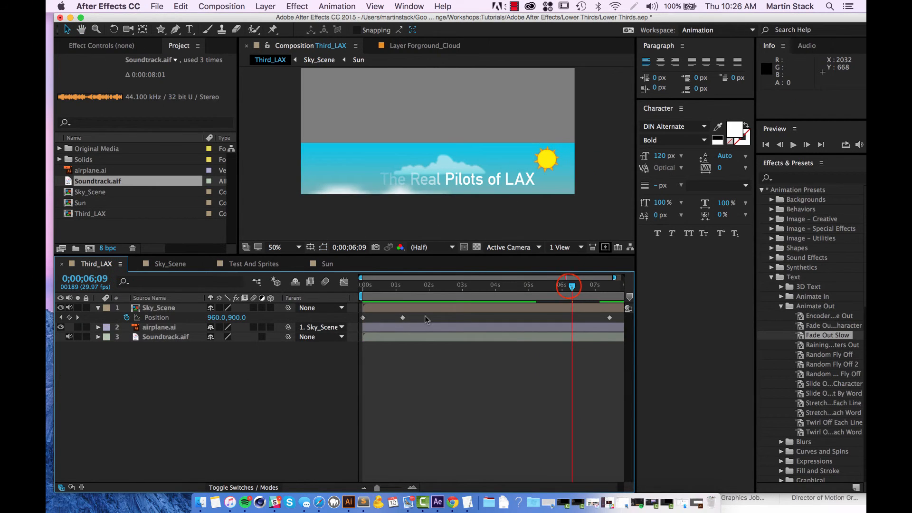
{"action": "left_click_drag", "start_coordinate": [571, 286], "coordinate": [482, 287]}
{"action": "key", "text": "space"}
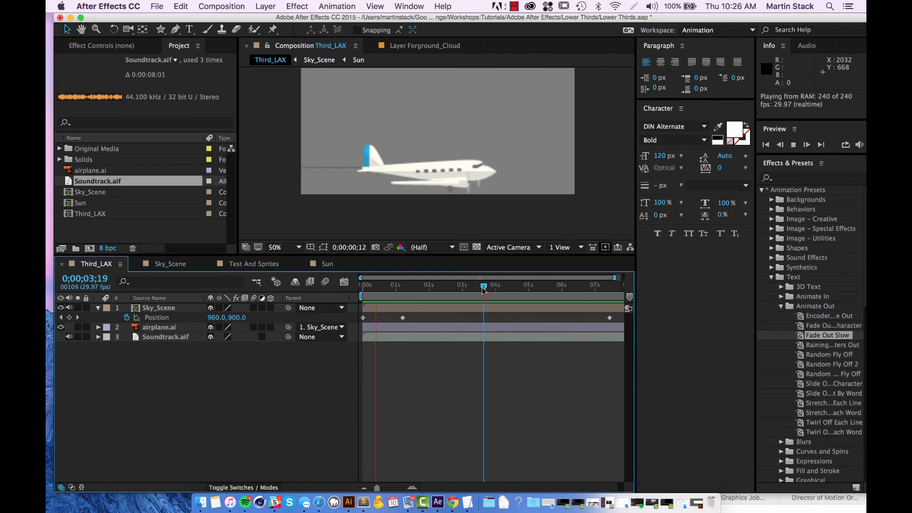
{"action": "left_click", "coordinate": [429, 395]}
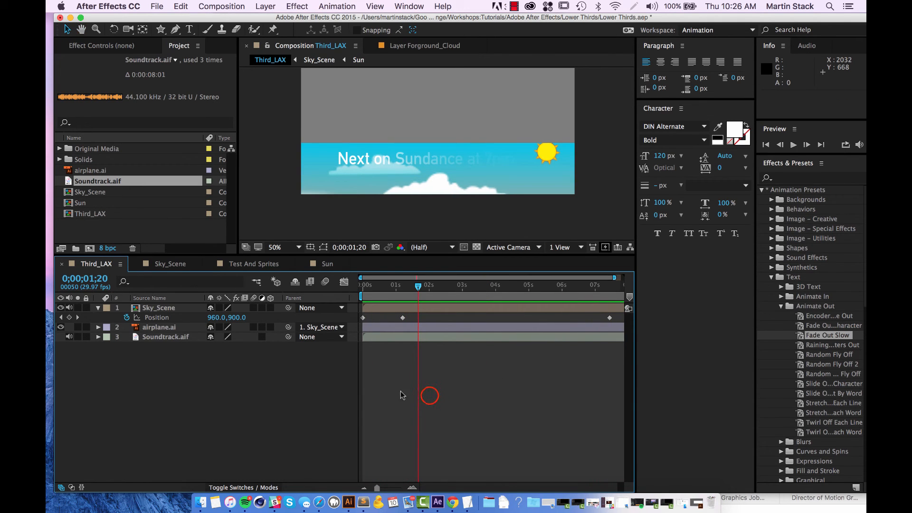
Return the Third_LAX time to 0;00;00;00 and review the Sky_Scene and Third_LAX compositions in turn.
{"action": "left_click_drag", "start_coordinate": [511, 294], "coordinate": [304, 286]}
{"action": "left_click", "coordinate": [169, 263]}
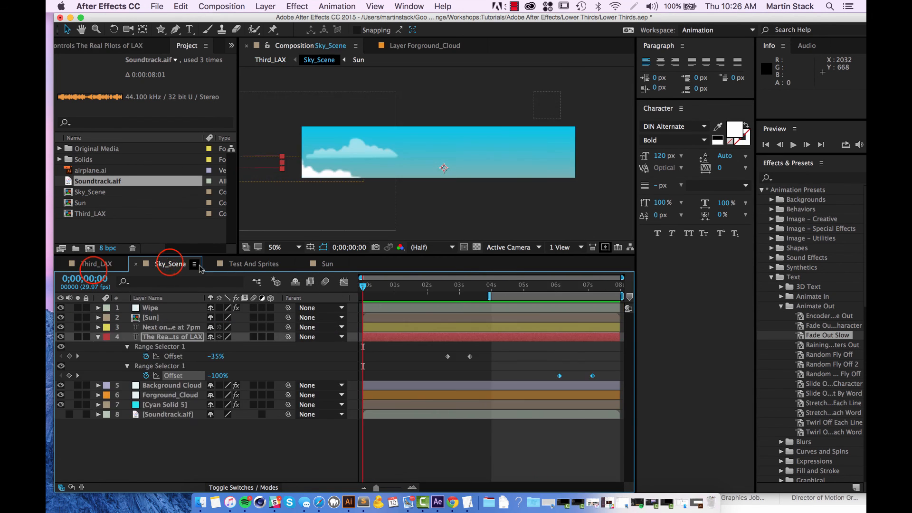
{"action": "left_click", "coordinate": [96, 264]}
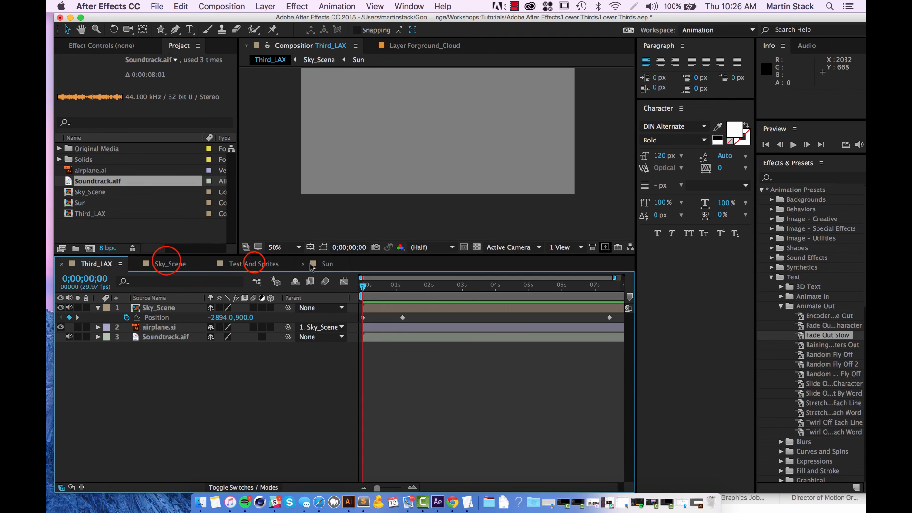